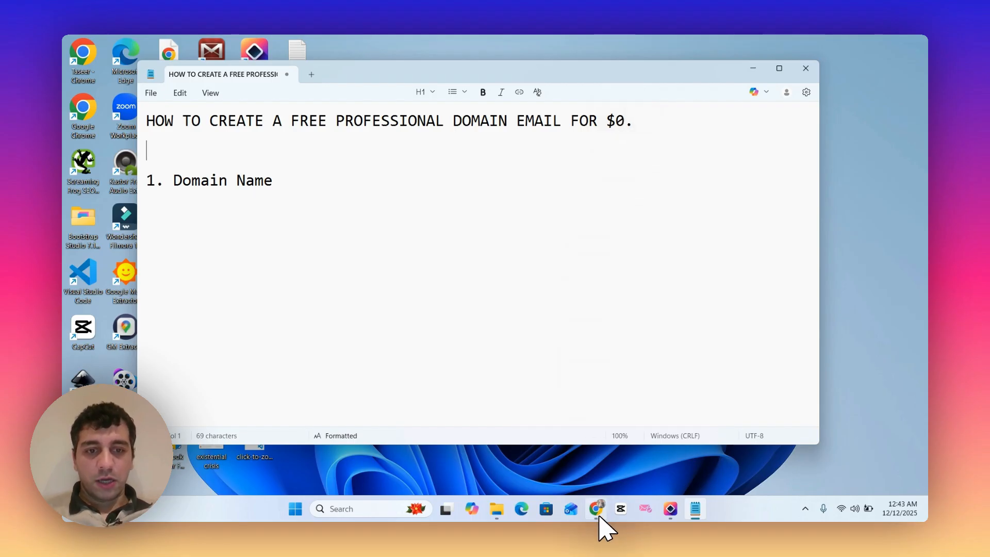
# - Highlight the "Domain Name" requirement in the Notepad outline
pyautogui.moveTo(602, 527)
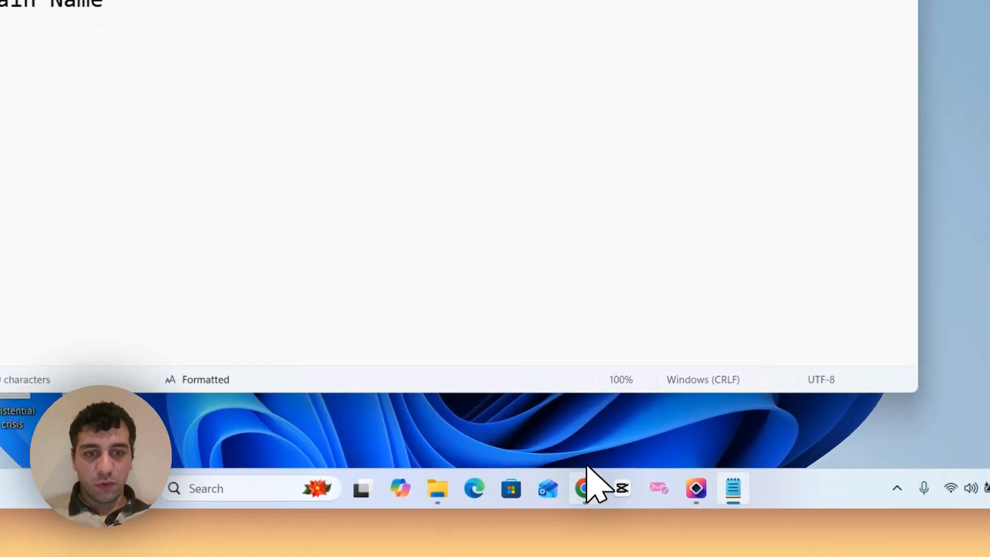
pyautogui.moveTo(601, 507)
pyautogui.click(594, 484)
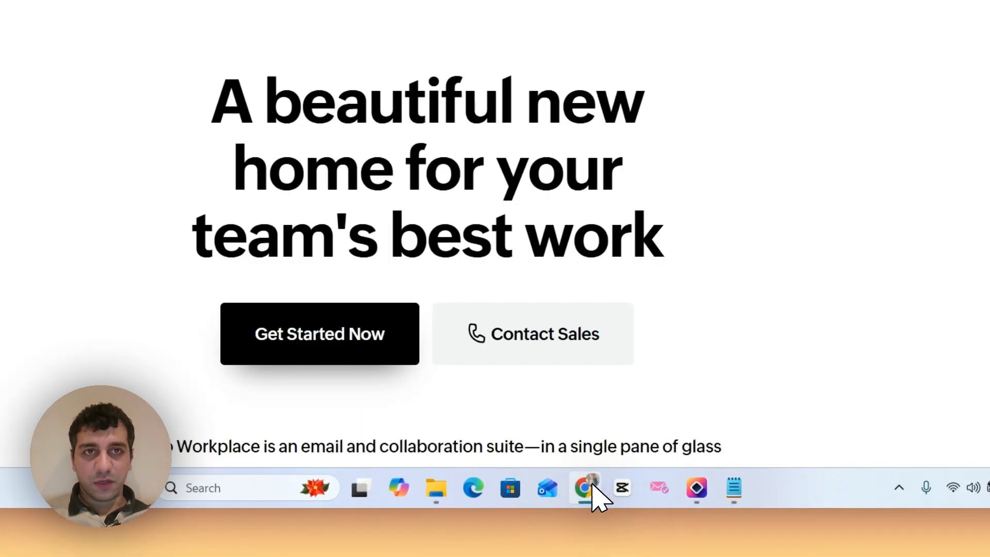
pyautogui.click(592, 485)
pyautogui.moveTo(296, 178); pyautogui.dragTo(146, 186)
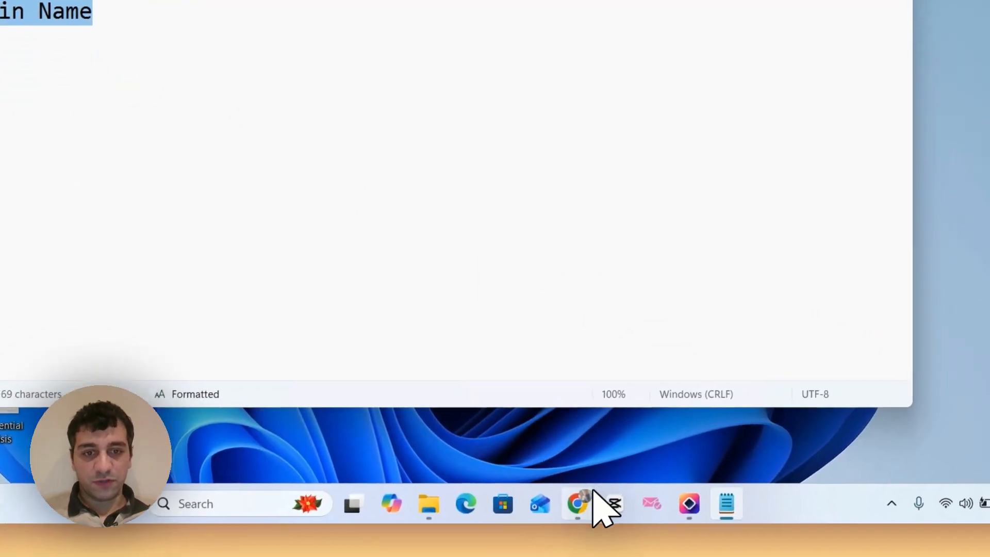
# - Switch to Chrome and bring up the GoDaddy Domain Portfolio page
pyautogui.click(592, 492)
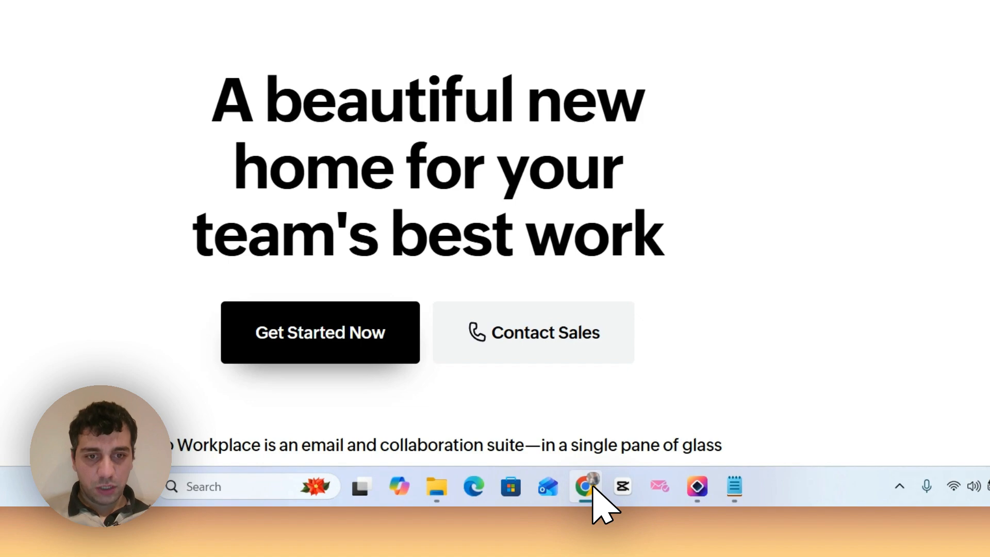
pyautogui.click(593, 489)
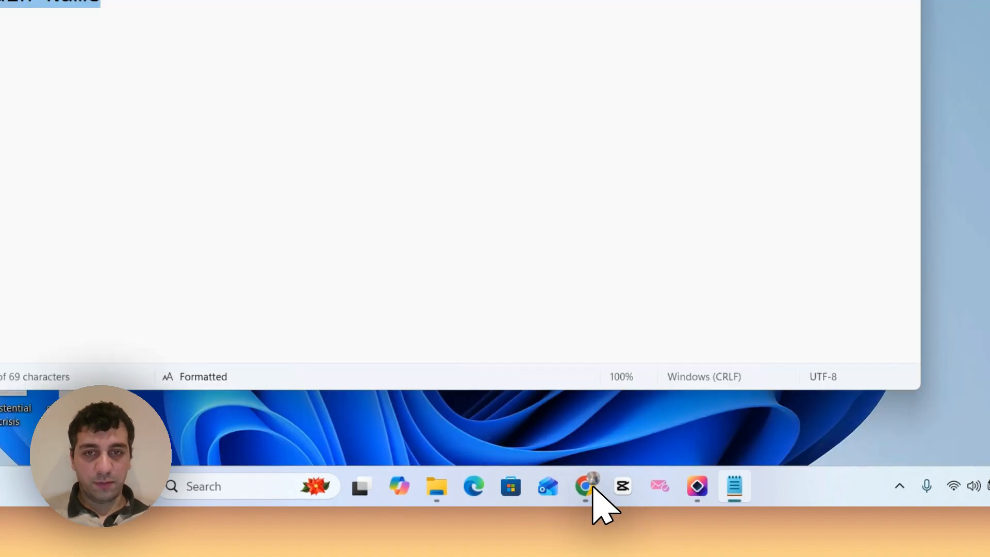
pyautogui.click(593, 493)
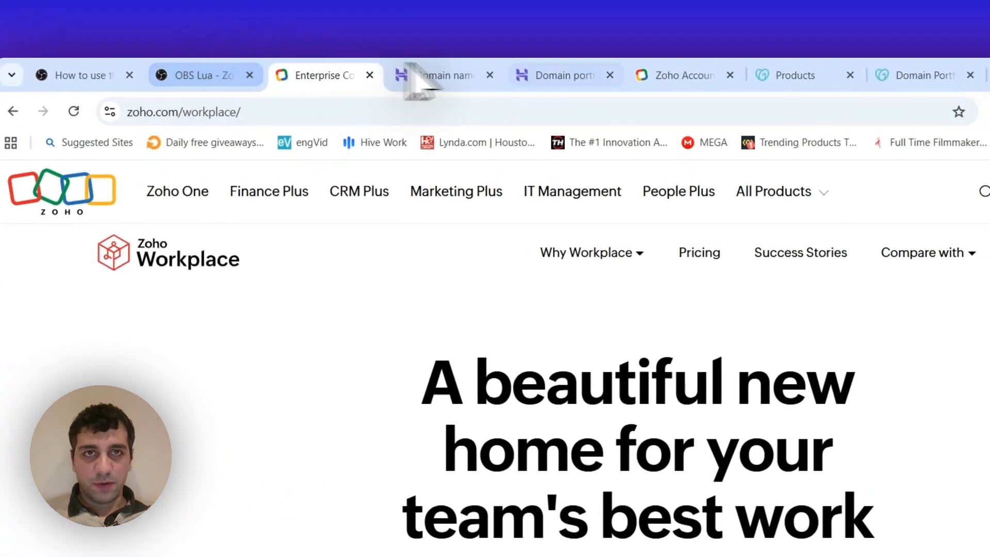
pyautogui.click(830, 76)
pyautogui.click(904, 76)
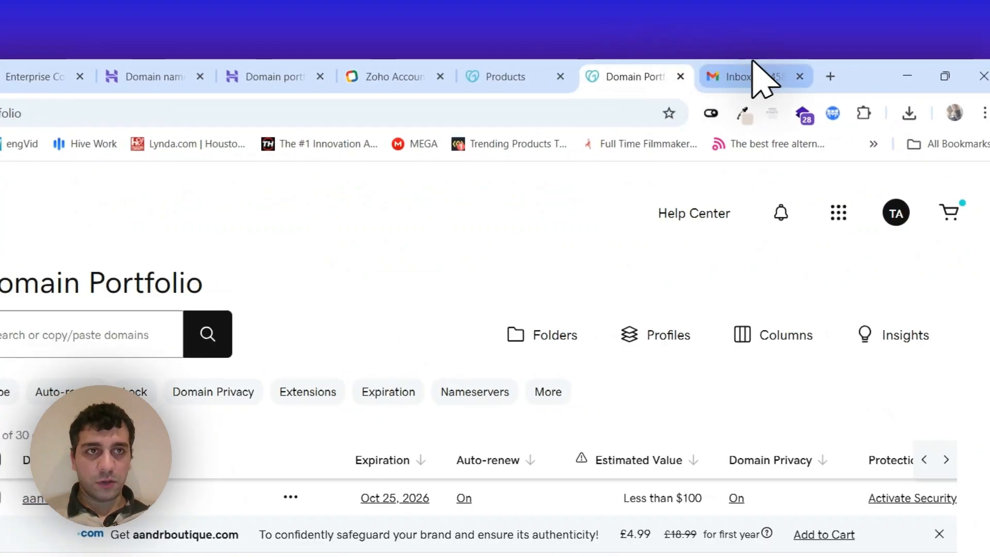
pyautogui.click(829, 76)
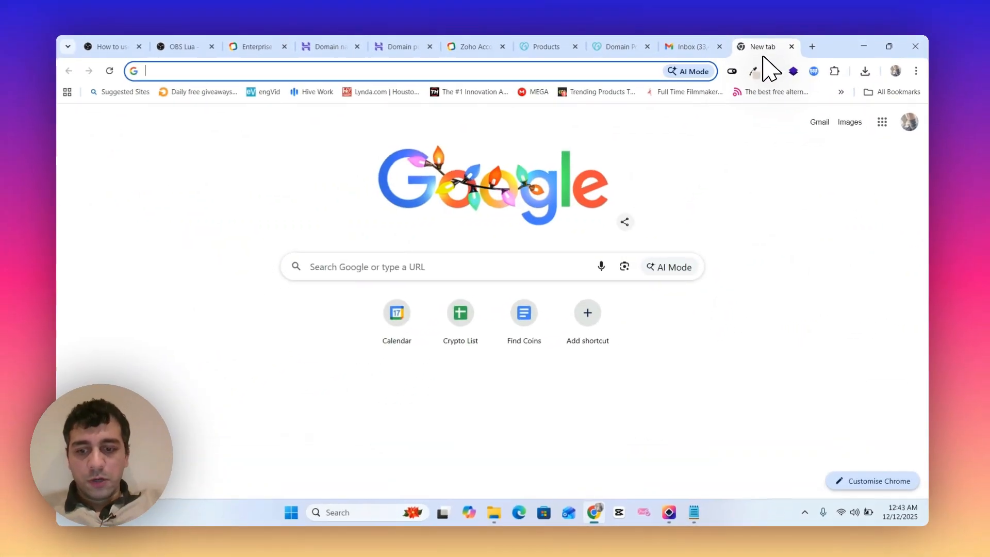
pyautogui.write('hostin')
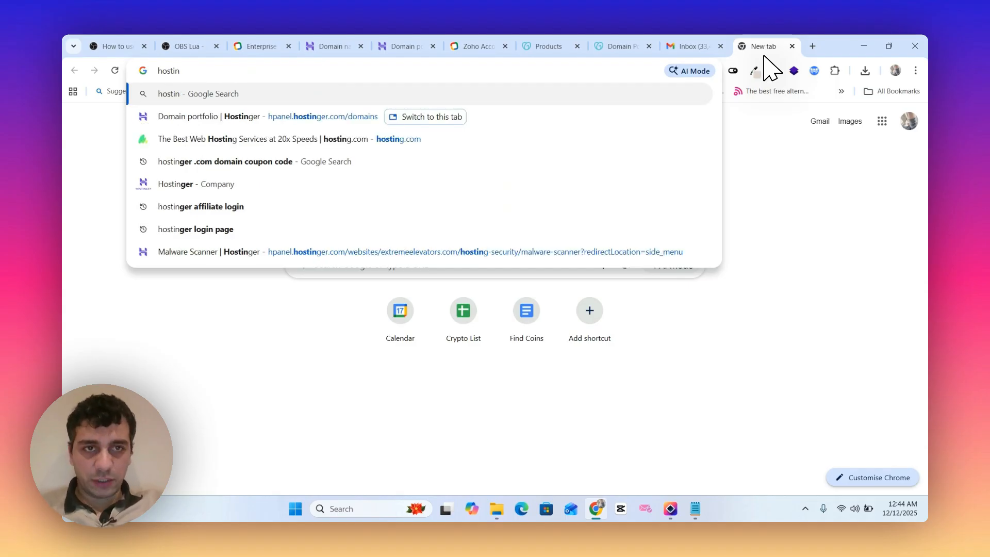
pyautogui.press('BackSpace')
pyautogui.press('BackSpace')
pyautogui.press('BackSpace')
pyautogui.press('BackSpace')
pyautogui.press('BackSpace')
pyautogui.press('BackSpace')
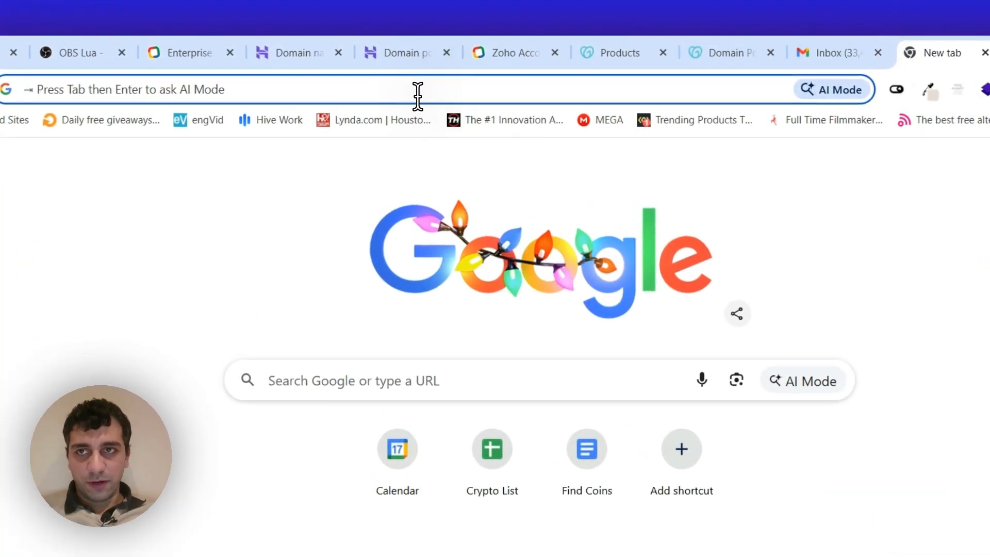
# - Go to the GoDaddy products page and open the account's Domains portfolio from there
pyautogui.click(593, 53)
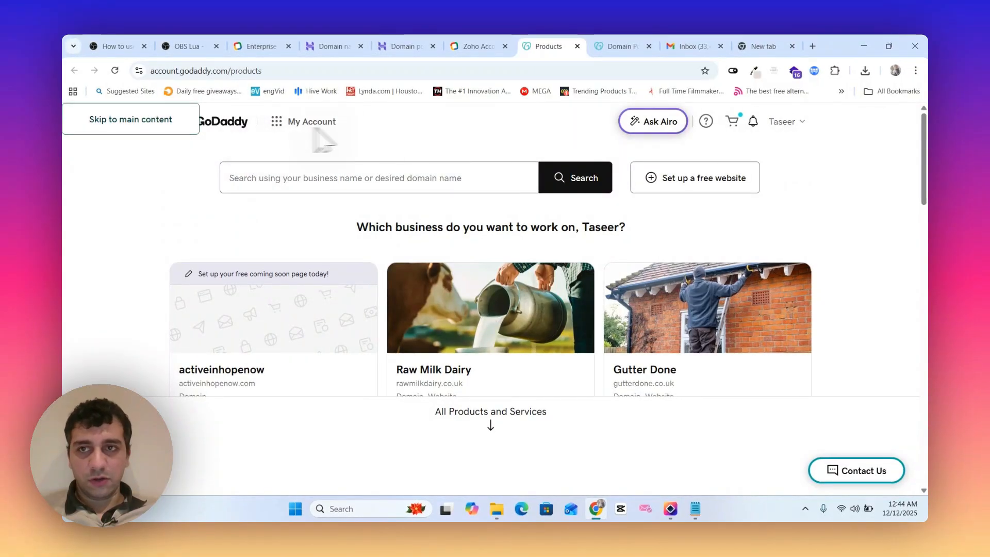
pyautogui.scroll(-2, 176, 209)
pyautogui.scroll(2, 181, 225)
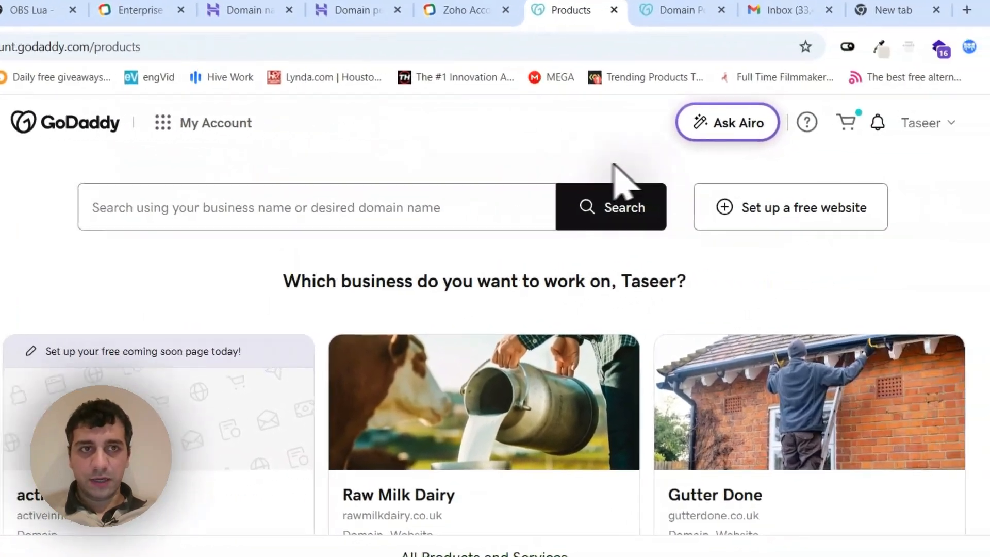
pyautogui.click(163, 129)
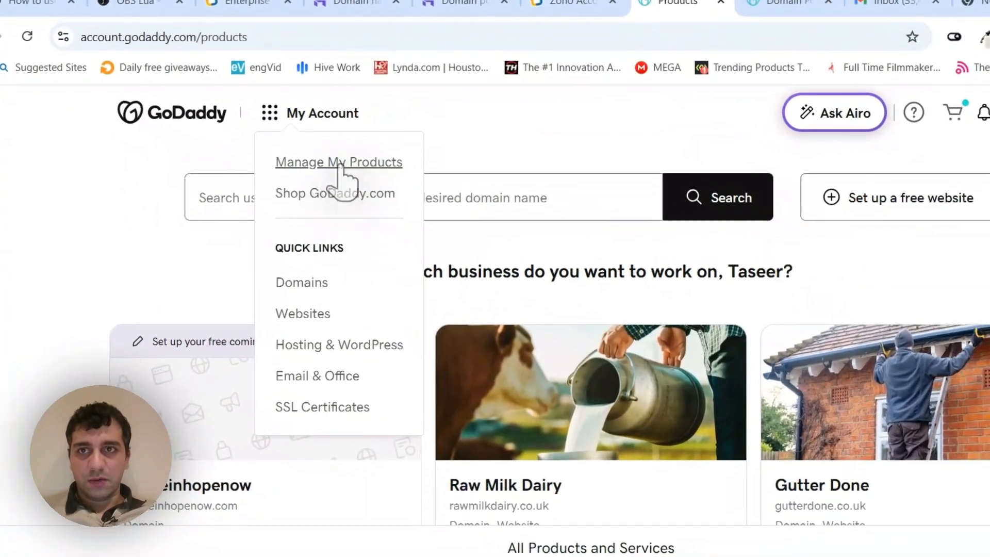
pyautogui.click(312, 283)
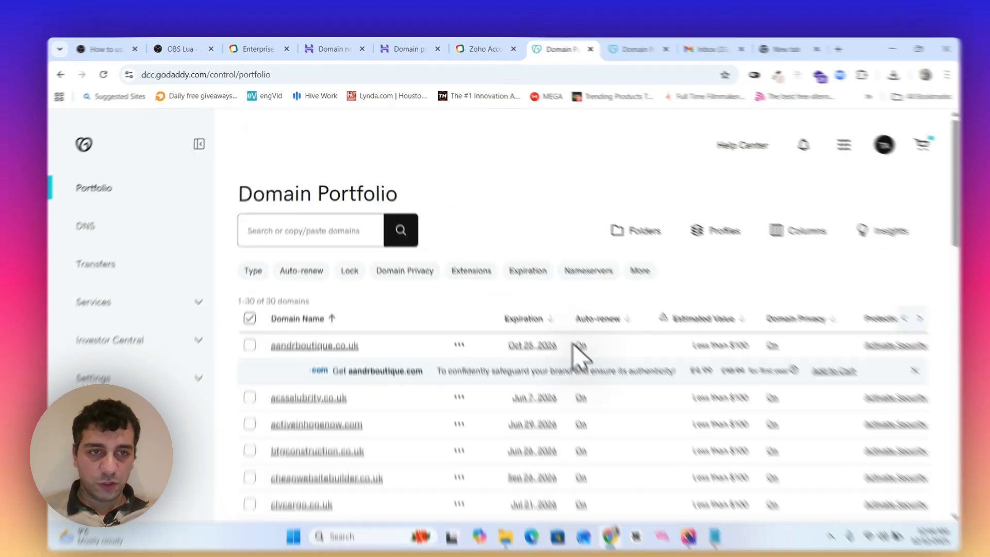
pyautogui.moveTo(645, 300)
# - Go to Hostinger's domain search page and open the account dashboard from it
pyautogui.click(366, 75)
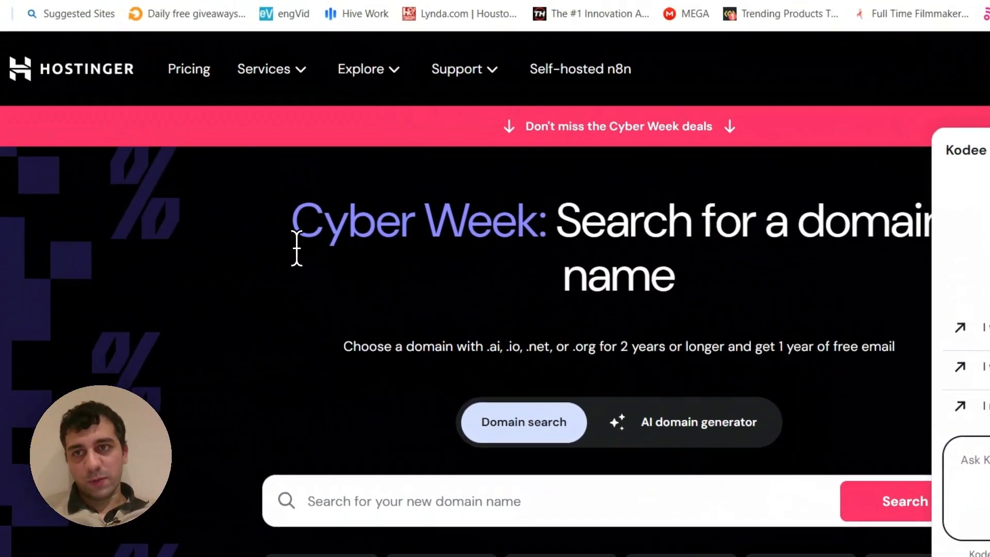
pyautogui.moveTo(265, 228); pyautogui.dragTo(824, 230)
pyautogui.click(845, 184)
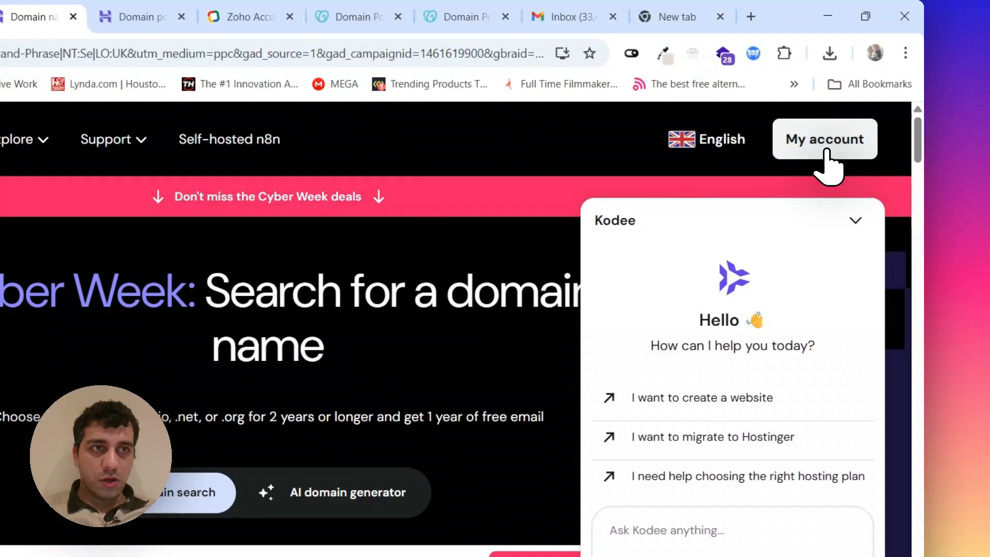
pyautogui.click(825, 151)
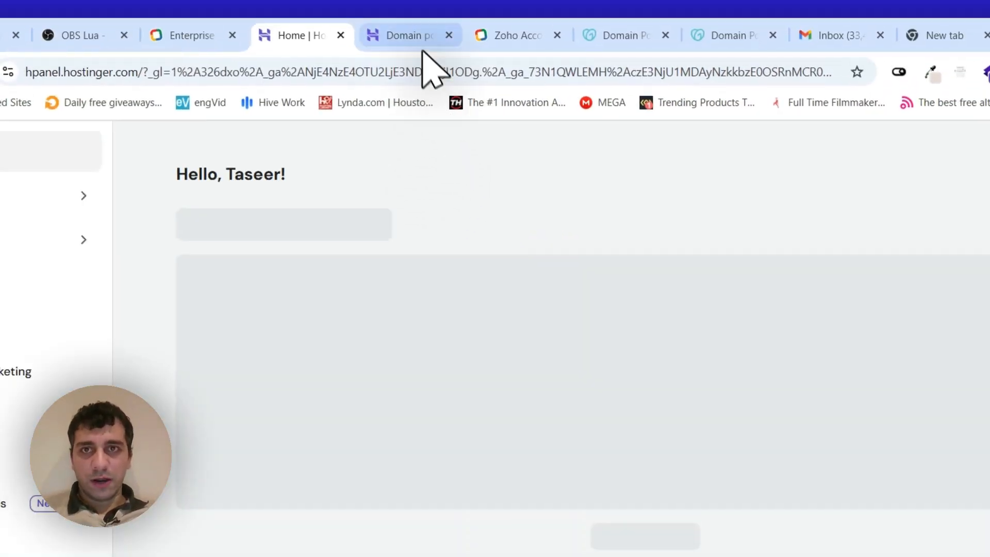
pyautogui.click(431, 67)
pyautogui.click(367, 72)
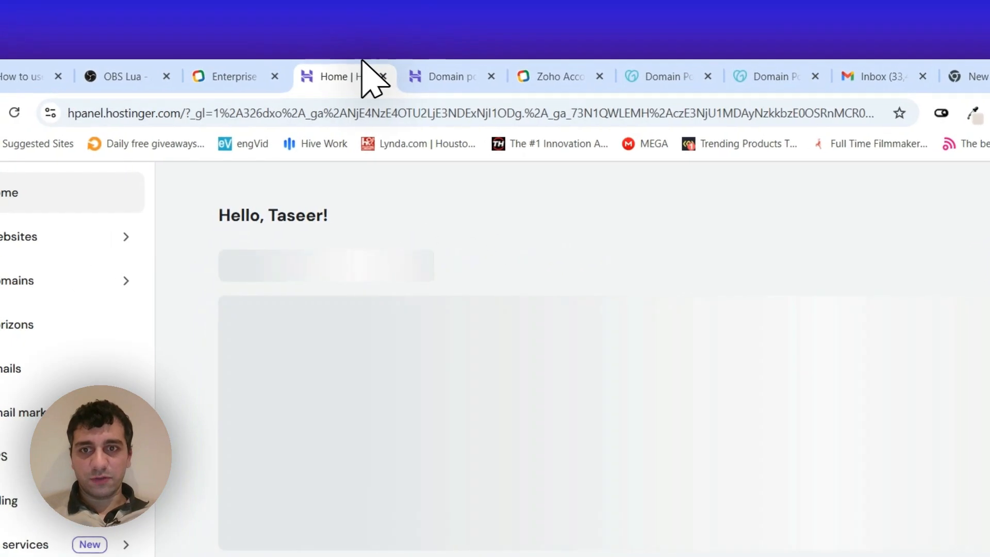
pyautogui.click(286, 75)
pyautogui.click(412, 68)
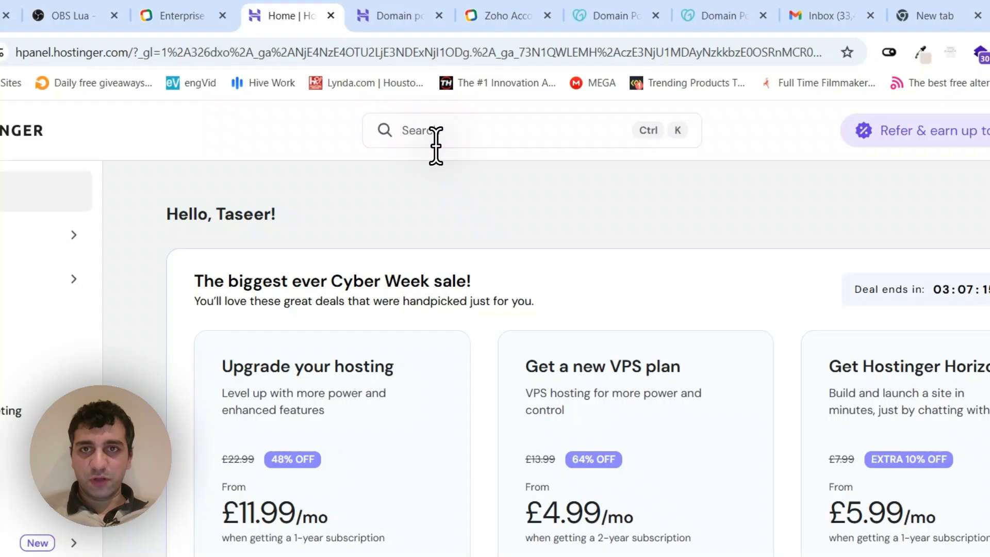
# - Search the Hostinger dashboard for munchion and close the suggestions
pyautogui.click(479, 135)
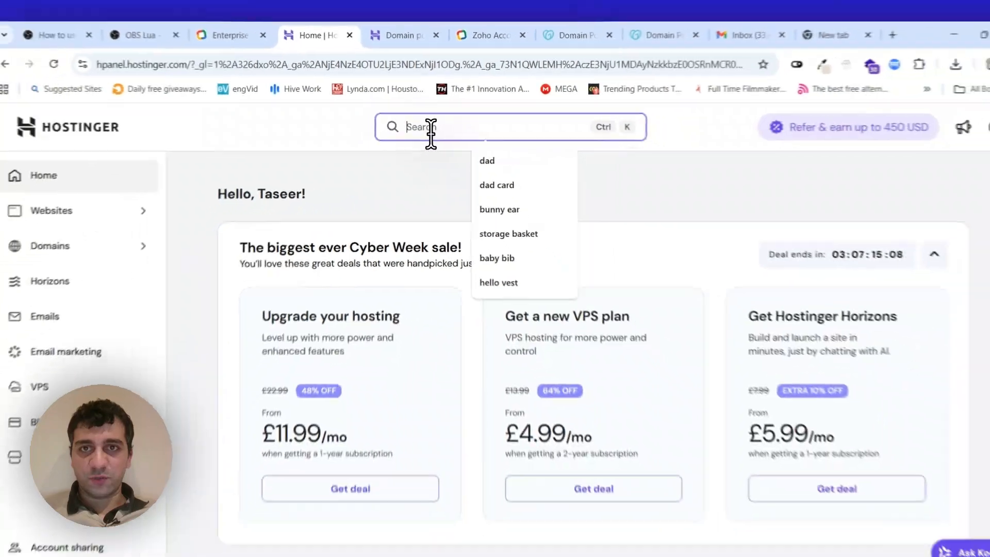
pyautogui.write('munci')
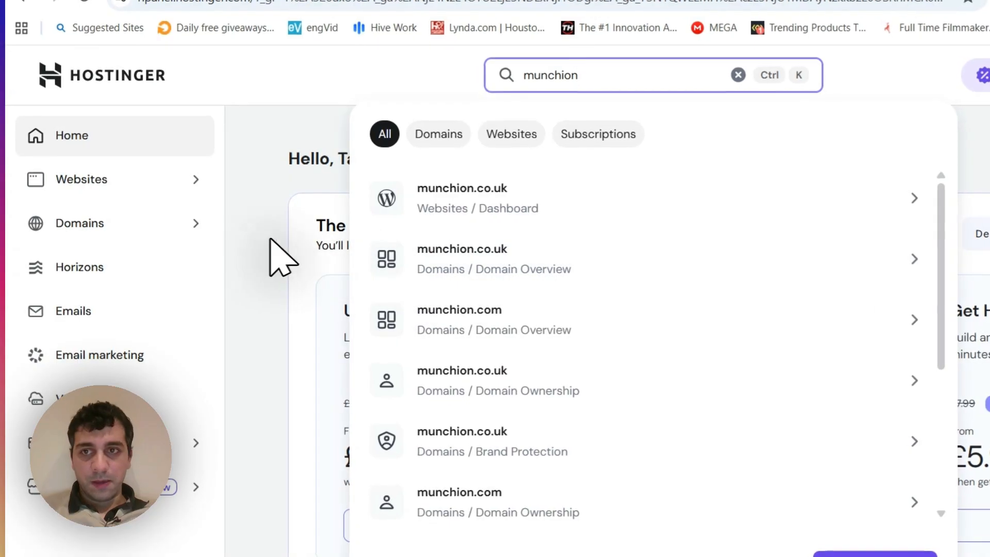
pyautogui.click(263, 235)
# - Load the Namecheap account domains page in the empty browser tab
pyautogui.click(742, 67)
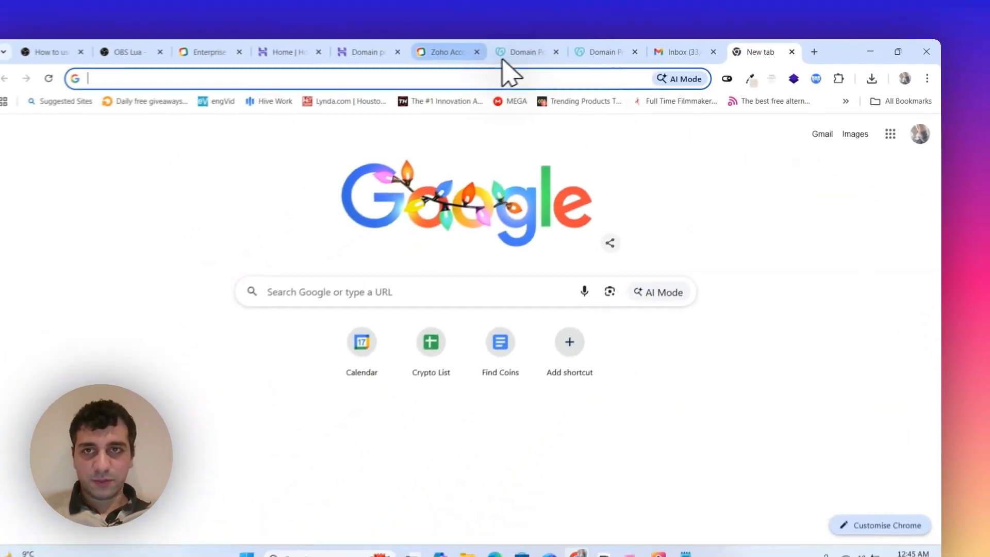
pyautogui.write('names')
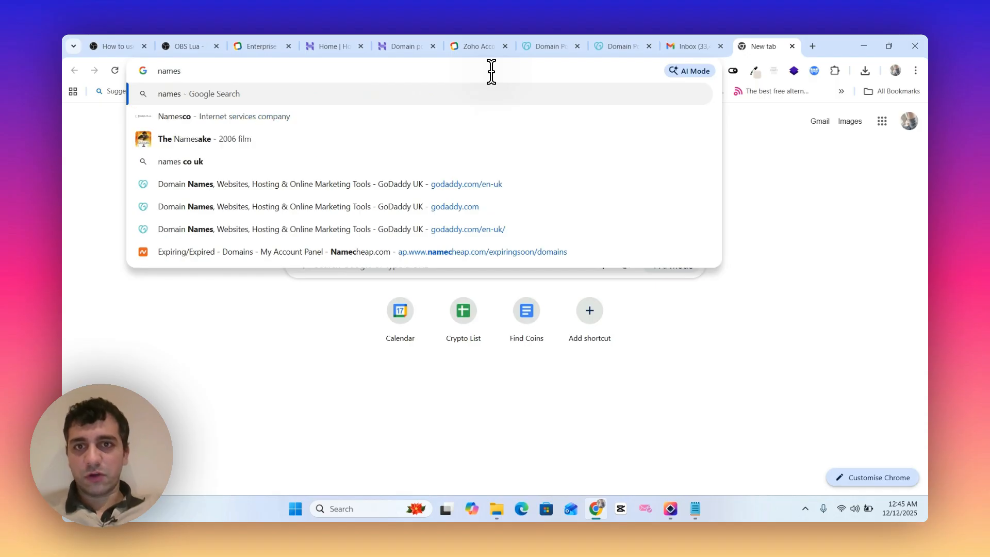
pyautogui.press('Down')
pyautogui.press('Down')
pyautogui.press('Down')
pyautogui.press('Down')
pyautogui.press('Down')
pyautogui.press('Down')
pyautogui.press('Down')
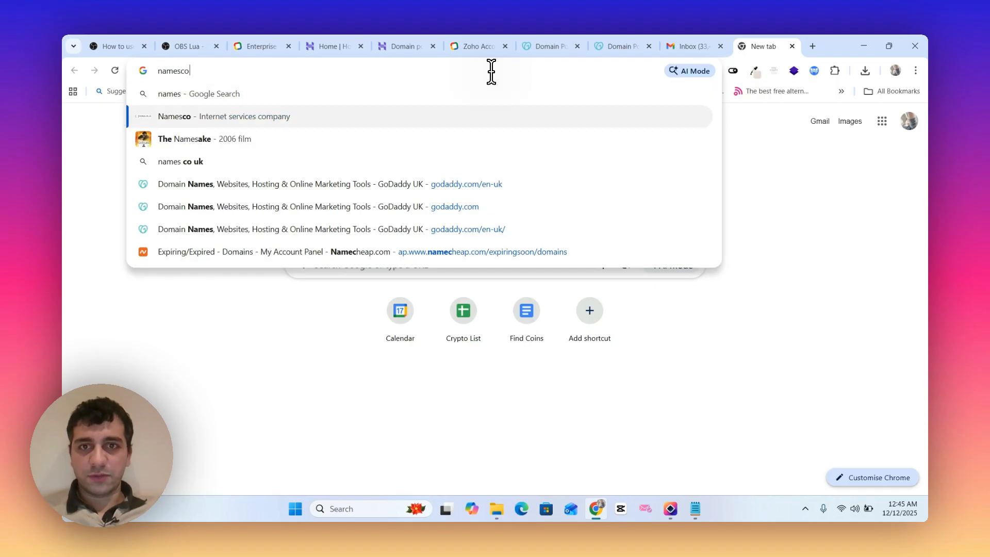
pyautogui.press('Return')
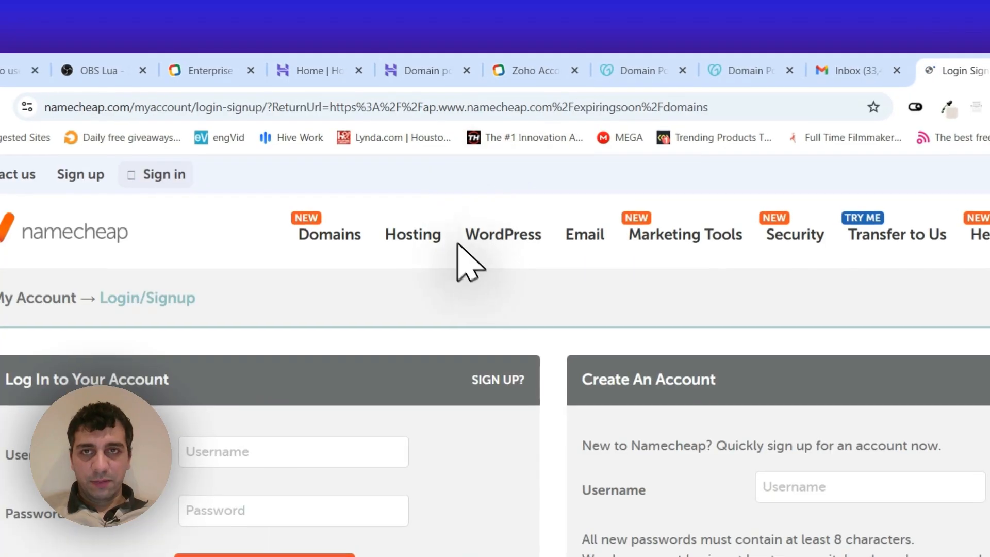
# - Return to the Hostinger domain portfolio page and look it over
pyautogui.click(407, 70)
pyautogui.click(372, 72)
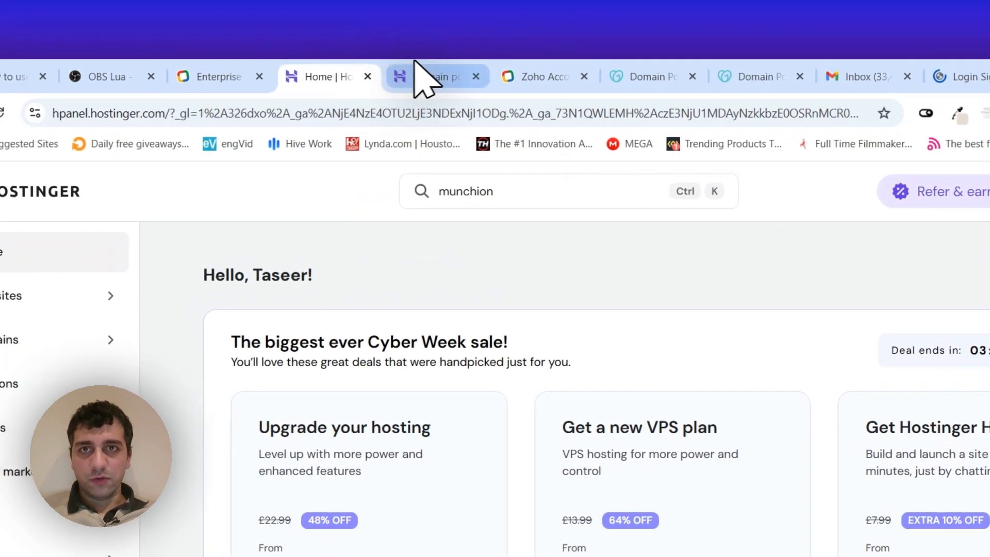
pyautogui.click(418, 73)
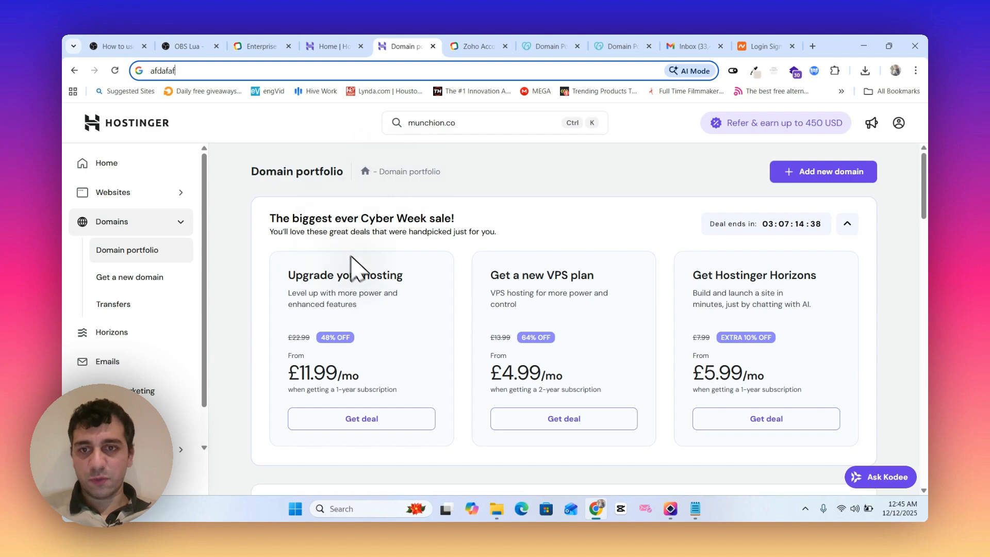
pyautogui.scroll(-5, 350, 256)
pyautogui.scroll(5, 392, 320)
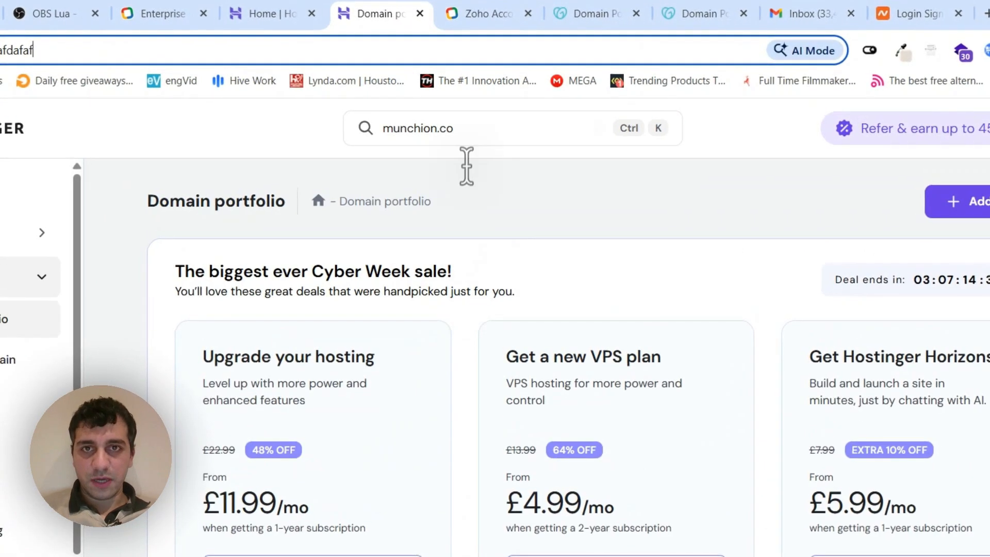
# - Search Hostinger for munchion and open the domain overview of munchion.co.uk
pyautogui.click(466, 128)
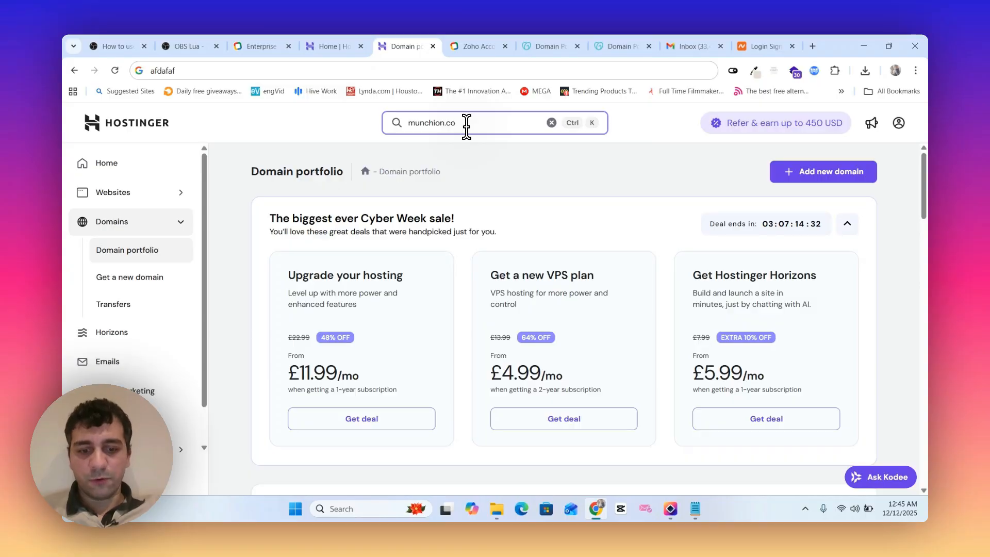
pyautogui.press('BackSpace')
pyautogui.press('BackSpace')
pyautogui.press('BackSpace')
pyautogui.press('BackSpace')
pyautogui.press('BackSpace')
pyautogui.press('BackSpace')
pyautogui.press('BackSpace')
pyautogui.press('BackSpace')
pyautogui.press('BackSpace')
pyautogui.press('BackSpace')
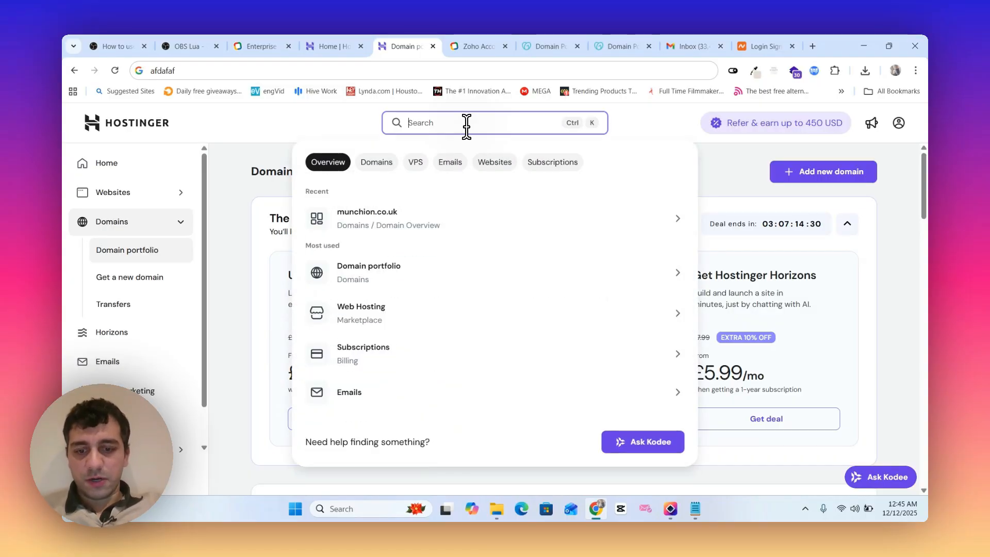
pyautogui.write('munchion')
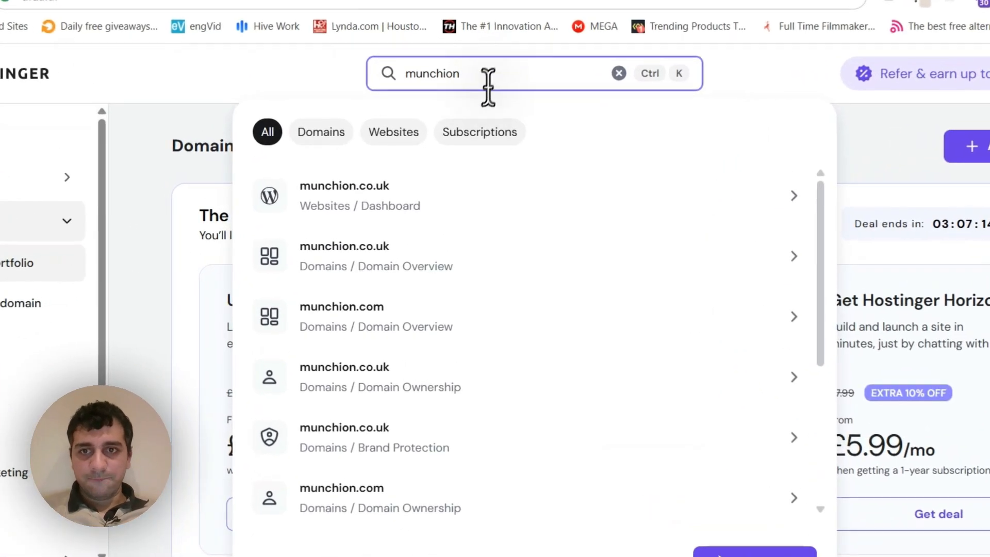
pyautogui.click(434, 253)
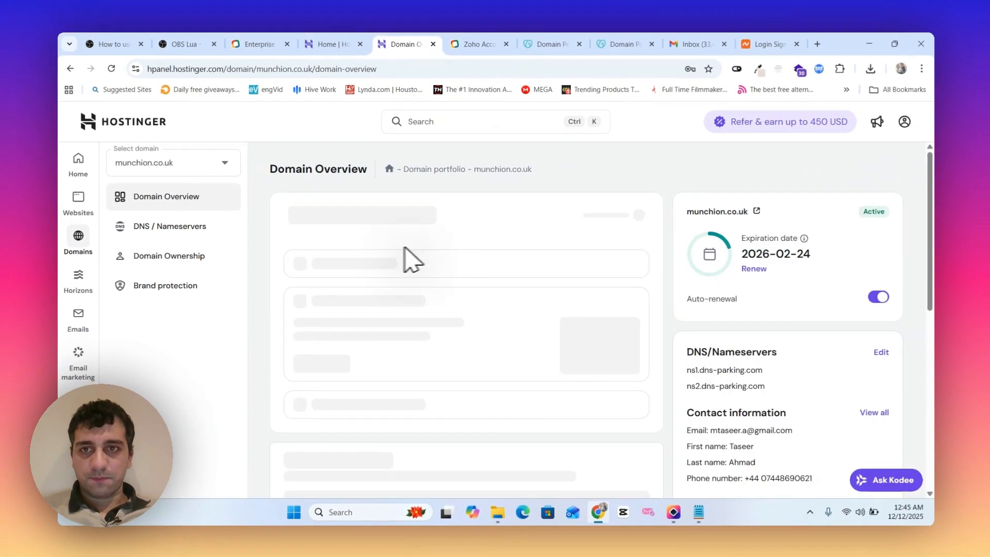
# - Look over the munchion.co.uk overview and open the domain's DNS / Nameservers settings
pyautogui.scroll(-7, 464, 258)
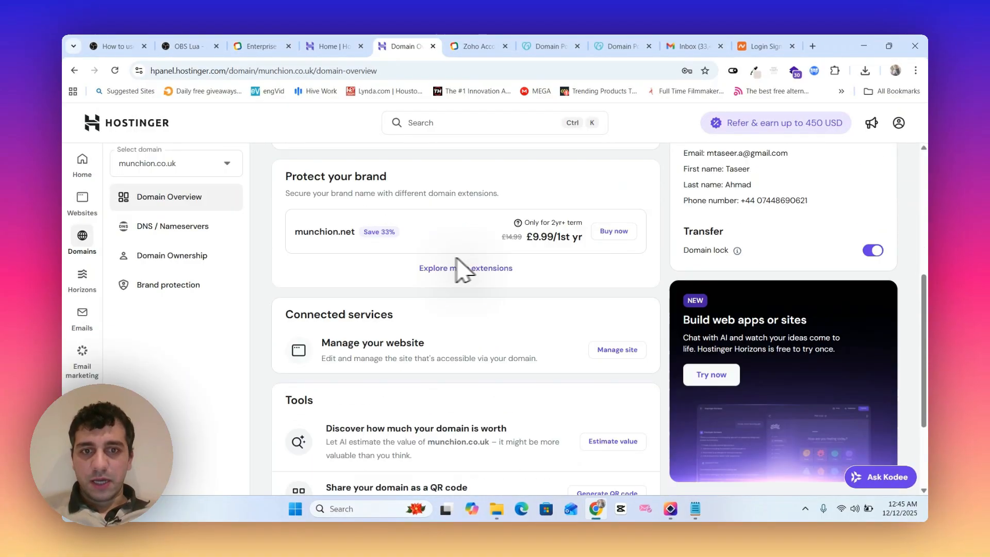
pyautogui.scroll(3, 330, 280)
pyautogui.scroll(5, 328, 280)
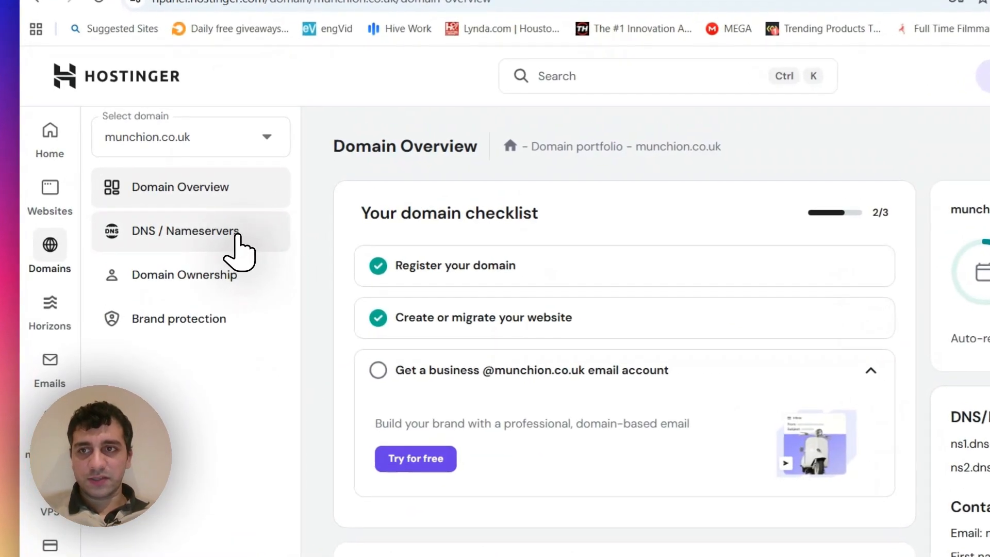
pyautogui.click(231, 235)
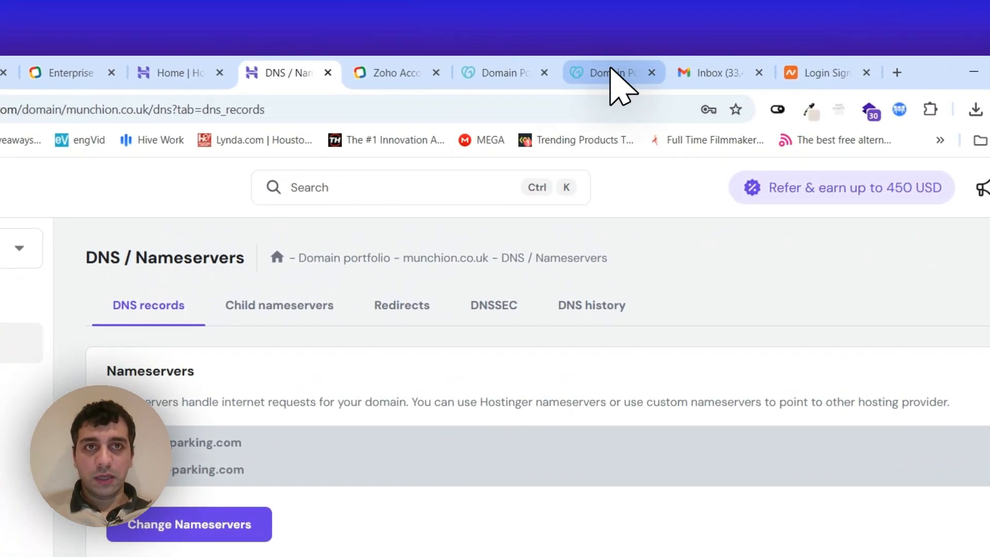
# - Switch from the Hostinger DNS settings back to the GoDaddy Domain Portfolio
pyautogui.click(615, 73)
pyautogui.click(418, 73)
pyautogui.click(504, 73)
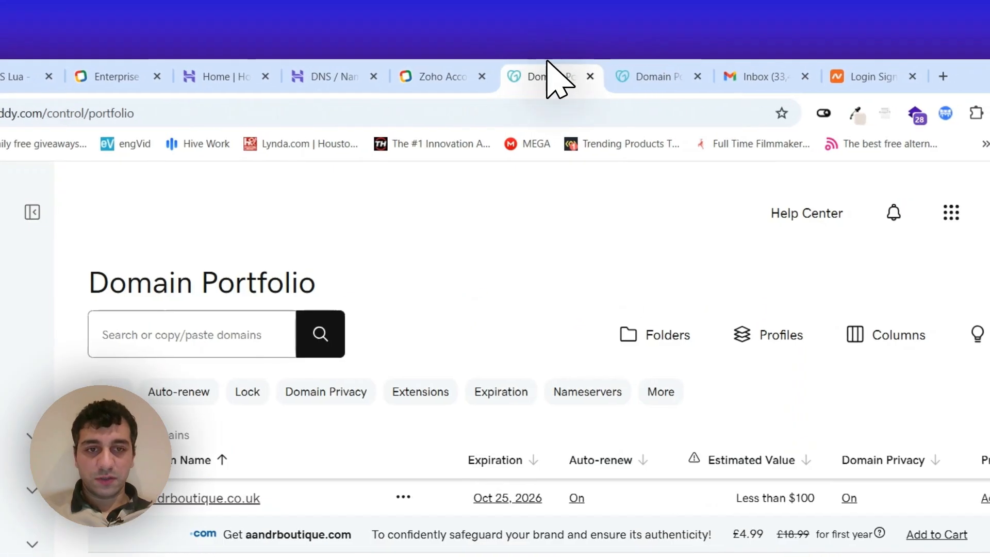
# - Look through the Zoho sign-in page, the Hostinger DNS settings and the GoDaddy Domain Portfolio, ending on GoDaddy
pyautogui.click(466, 77)
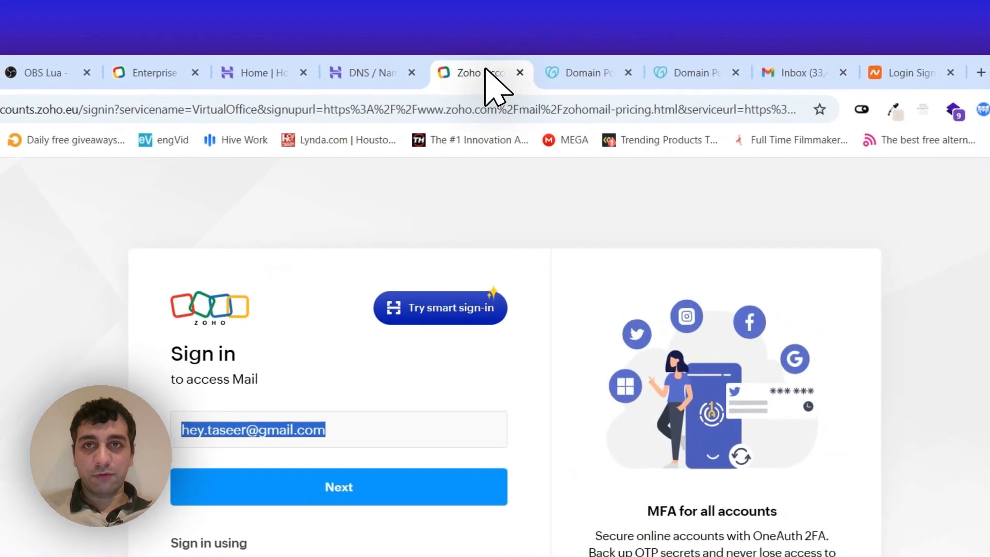
pyautogui.click(391, 72)
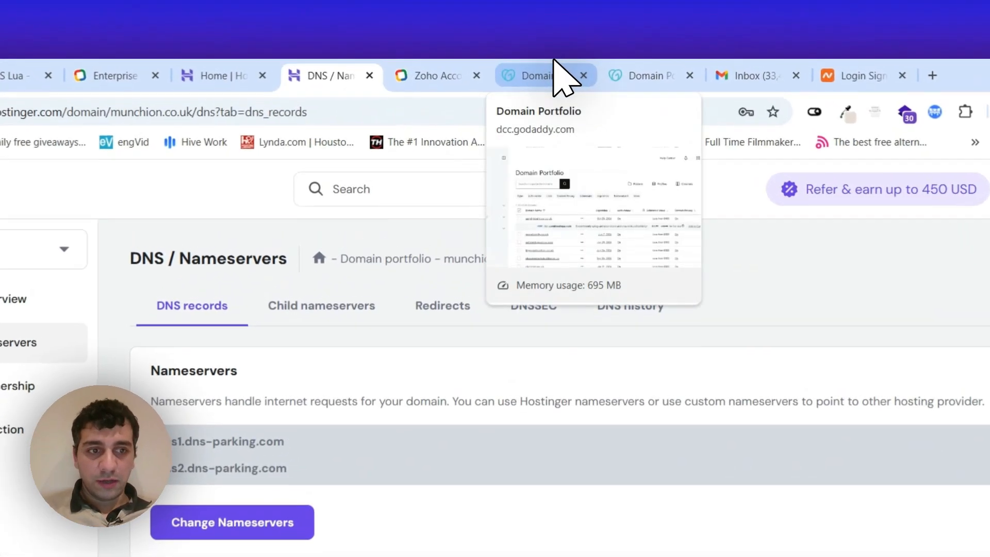
pyautogui.click(553, 63)
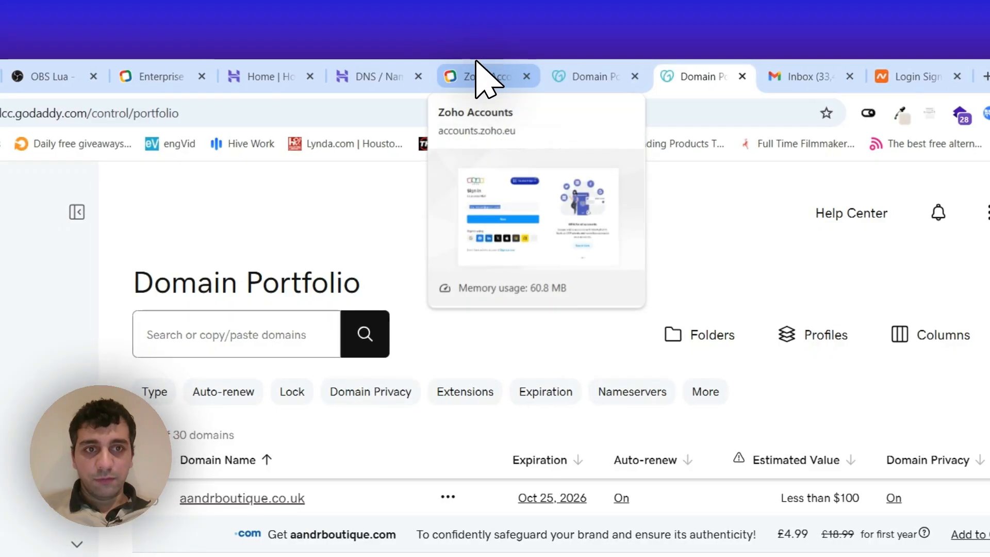
pyautogui.click(477, 74)
pyautogui.click(578, 76)
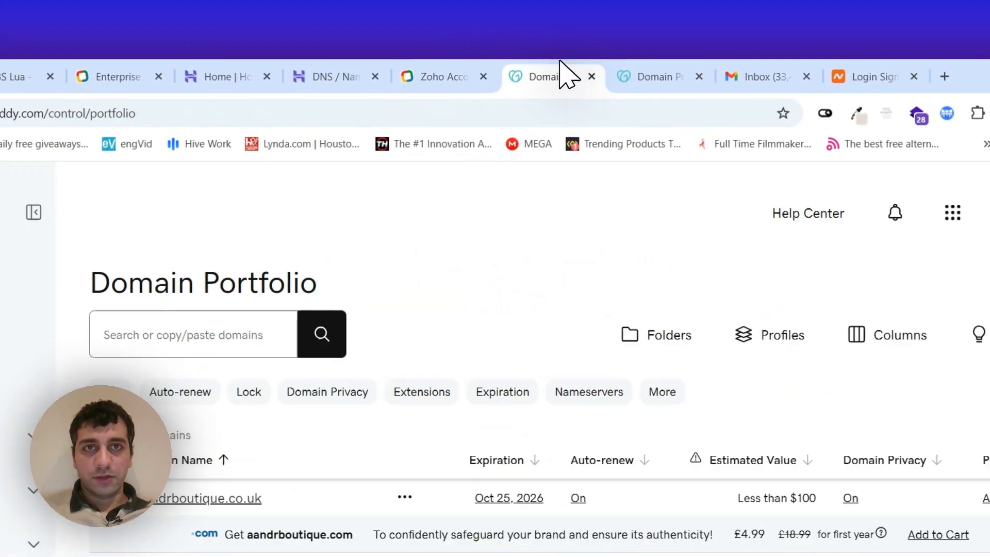
pyautogui.click(621, 78)
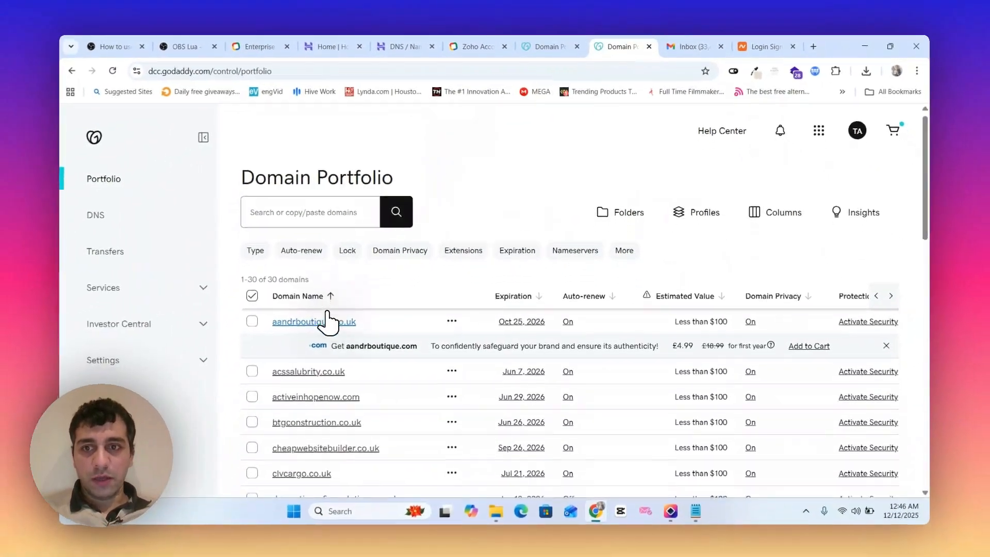
# - Open yasinunitedrivingschool.co.uk from the GoDaddy domain list and show its DNS records
pyautogui.scroll(-5, 179, 481)
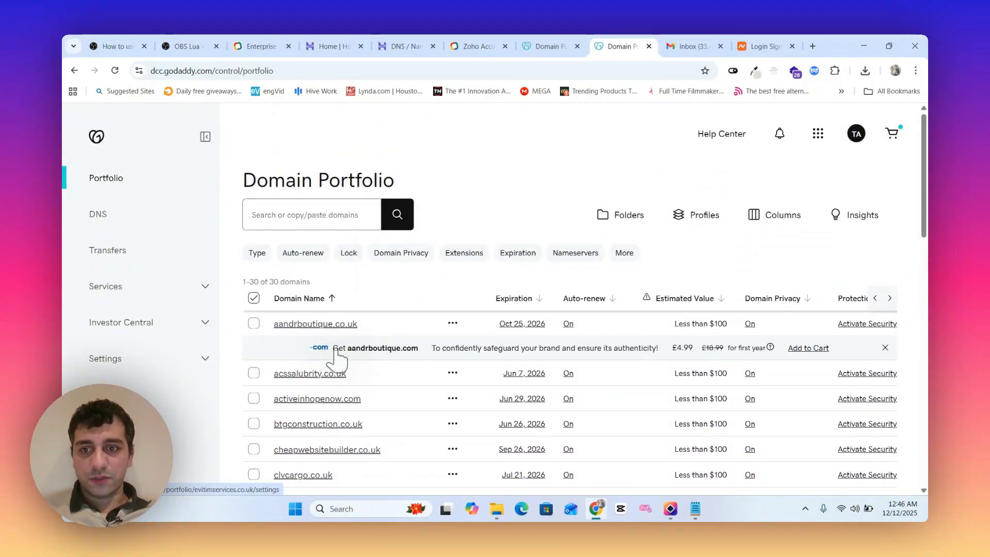
pyautogui.scroll(-2, 338, 358)
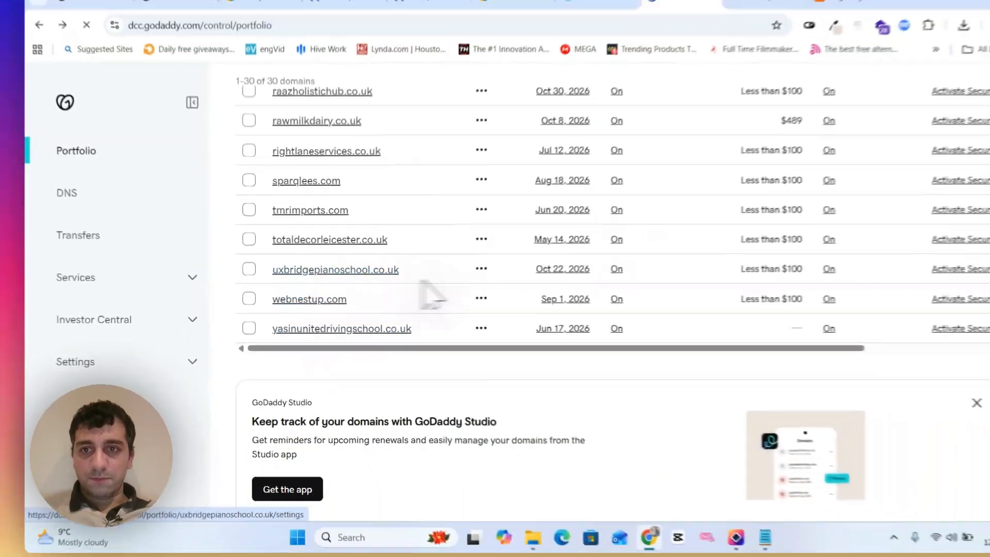
pyautogui.scroll(8, 541, 270)
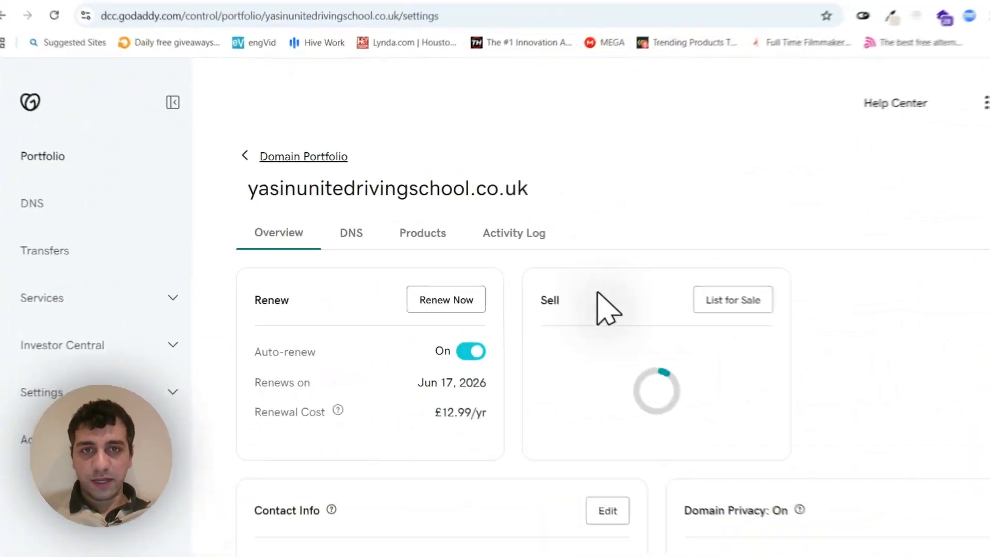
pyautogui.scroll(-4, 341, 276)
pyautogui.click(346, 255)
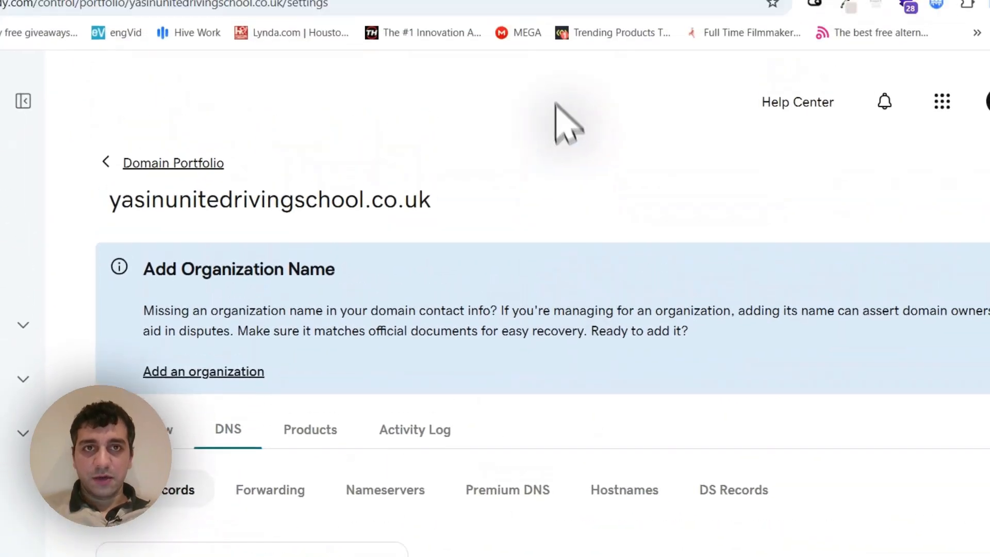
# - Switch back from GoDaddy to the Hostinger DNS / Nameservers page of munchion.co.uk
pyautogui.click(530, 66)
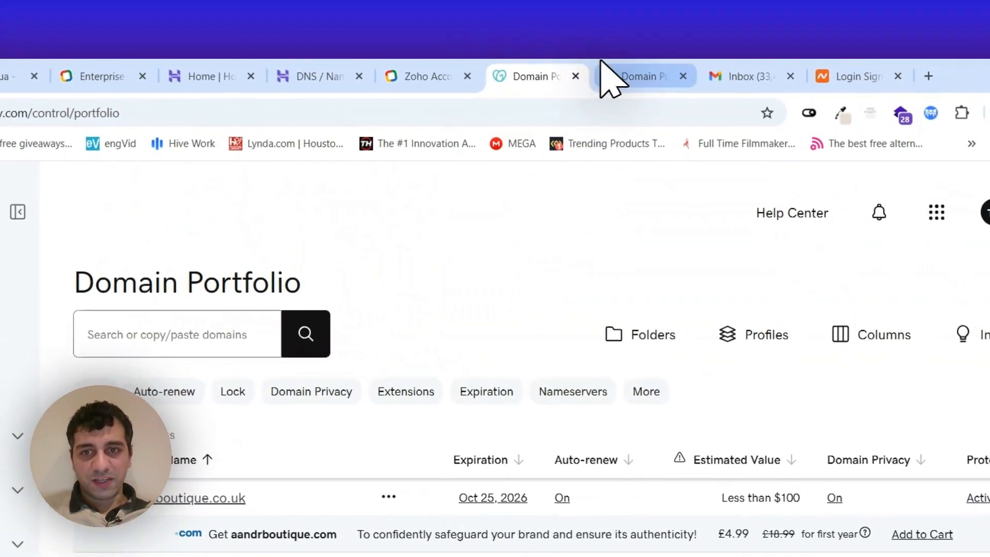
pyautogui.click(612, 78)
pyautogui.click(389, 76)
pyautogui.click(320, 76)
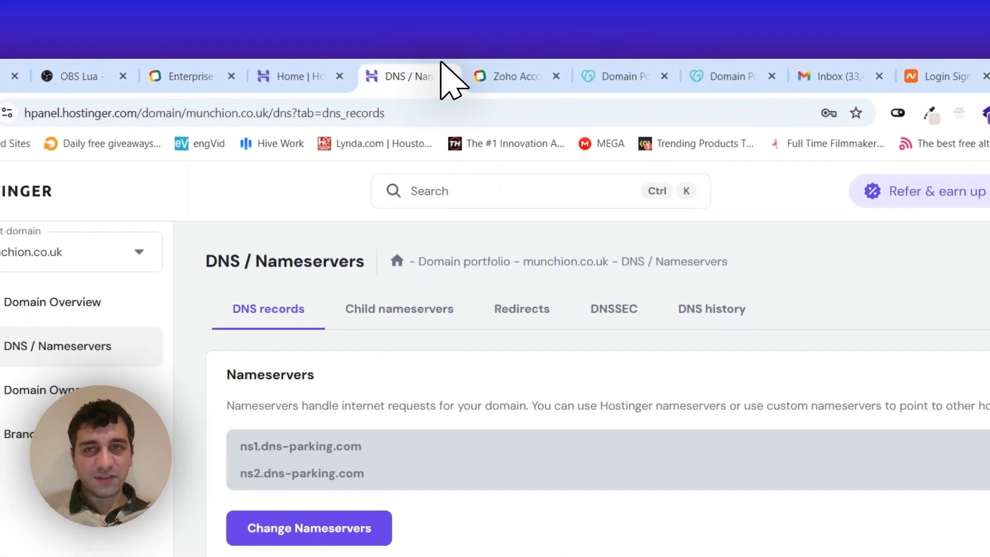
pyautogui.click(294, 77)
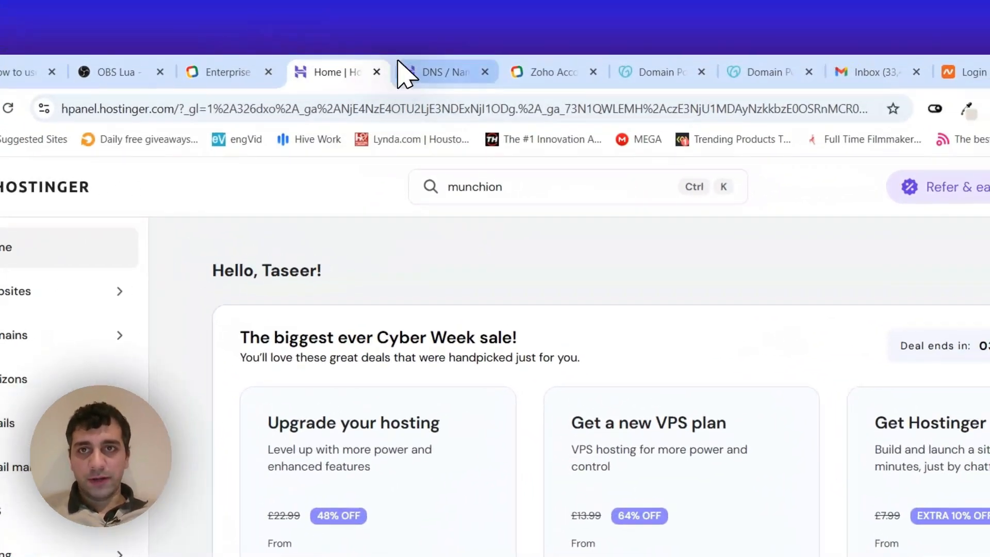
pyautogui.click(464, 64)
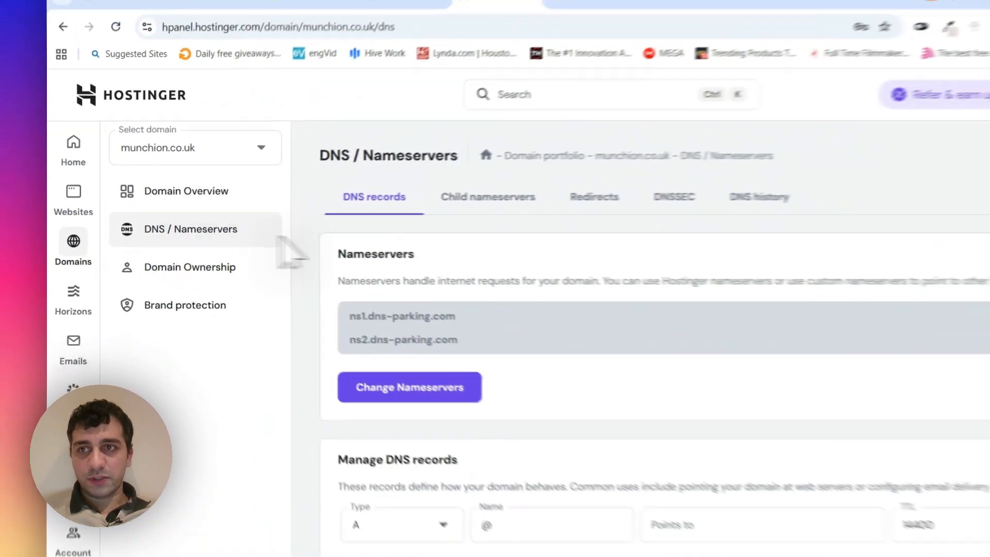
# - Look through the full list of existing DNS records of munchion.co.uk
pyautogui.scroll(-5, 392, 320)
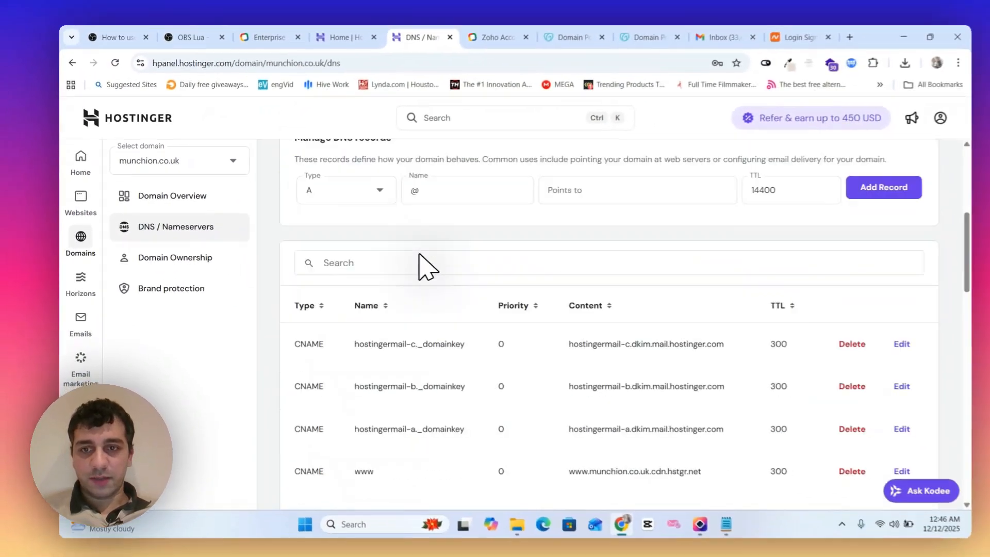
pyautogui.scroll(-5, 469, 291)
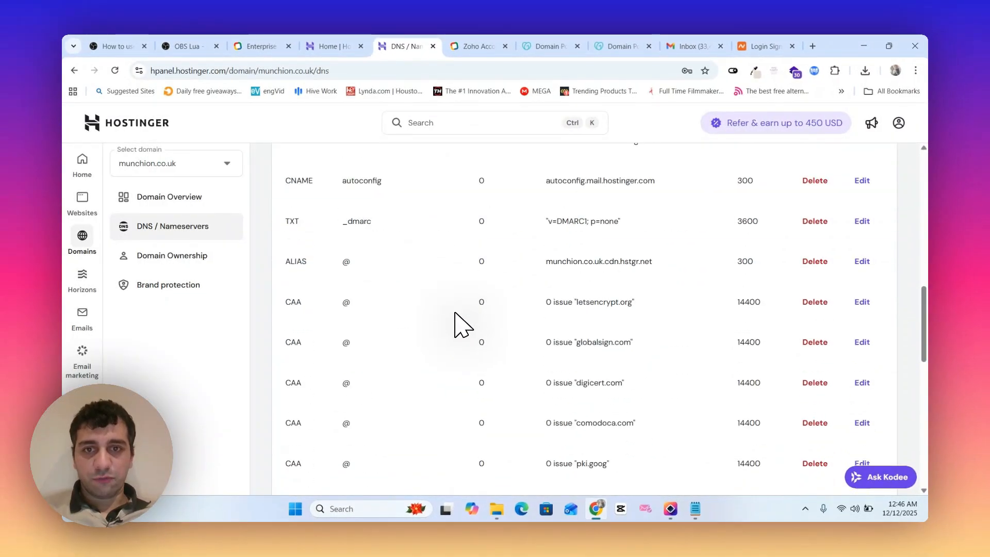
pyautogui.scroll(-10, 497, 335)
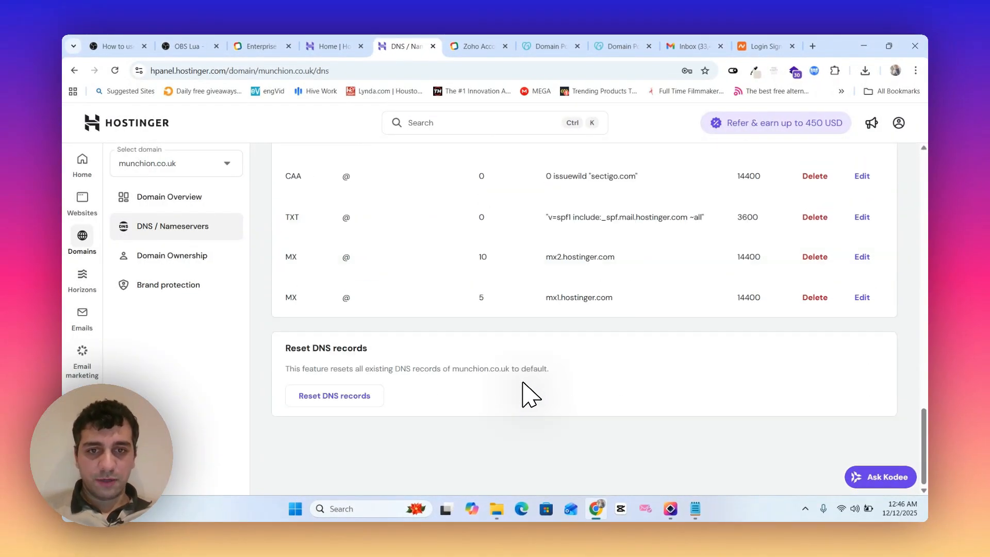
pyautogui.scroll(8, 530, 391)
pyautogui.scroll(5, 463, 356)
pyautogui.scroll(5, 497, 309)
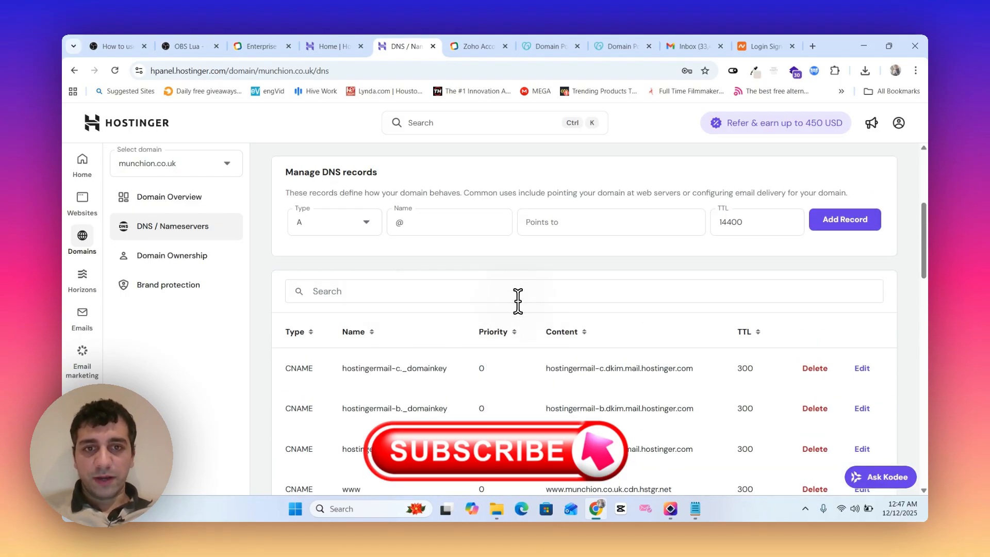
pyautogui.scroll(-3, 551, 299)
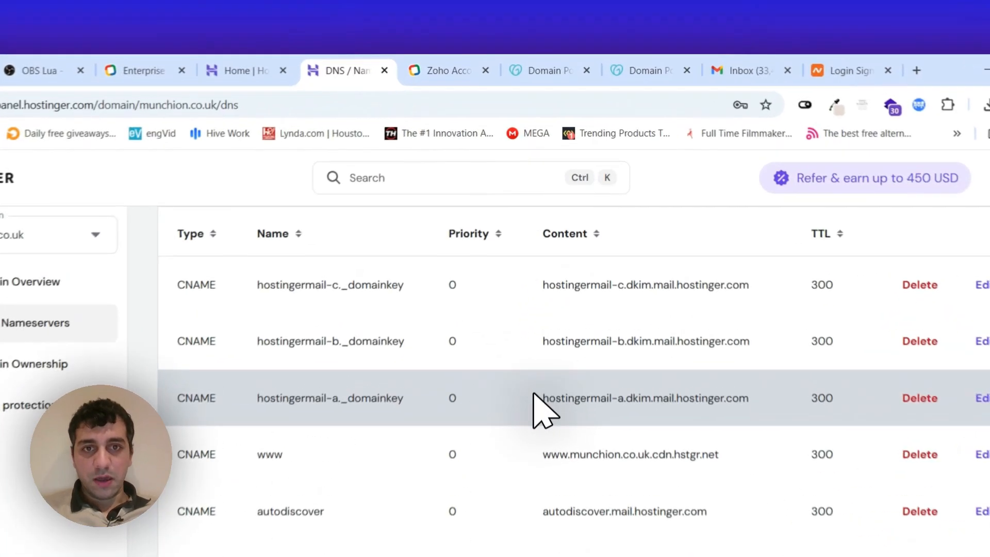
# - Revisit the GoDaddy Domain Portfolio and return to the munchion.co.uk DNS records in Hostinger
pyautogui.click(548, 45)
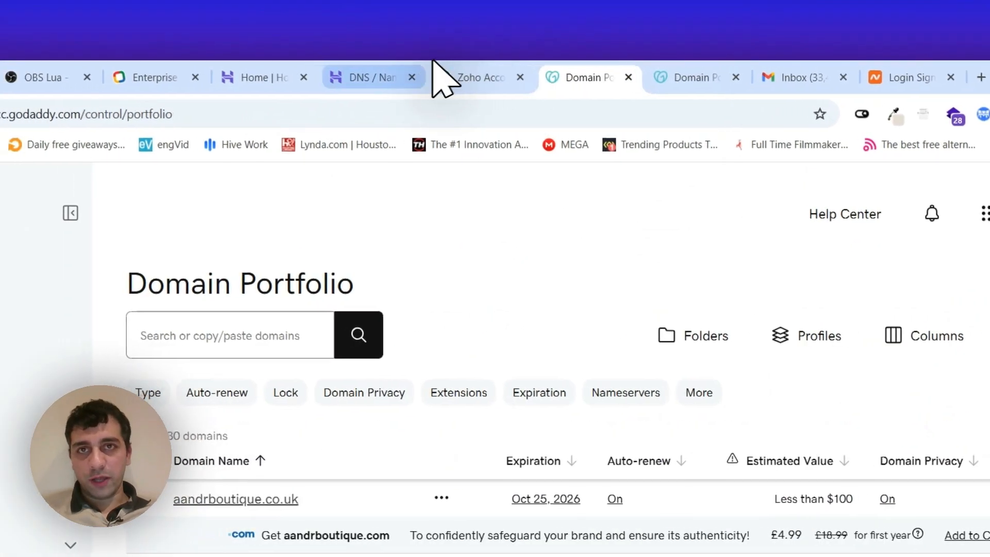
pyautogui.click(335, 77)
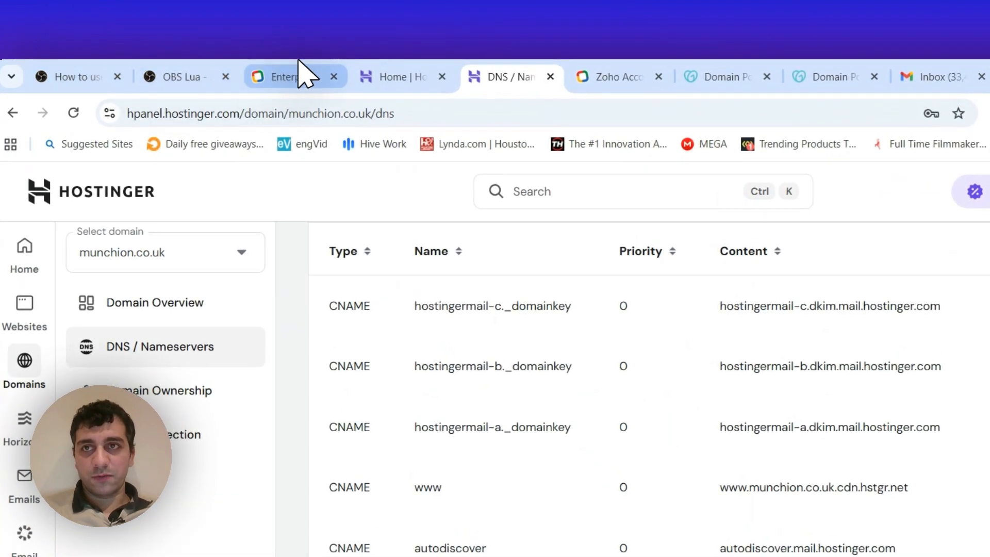
pyautogui.click(304, 75)
pyautogui.click(706, 76)
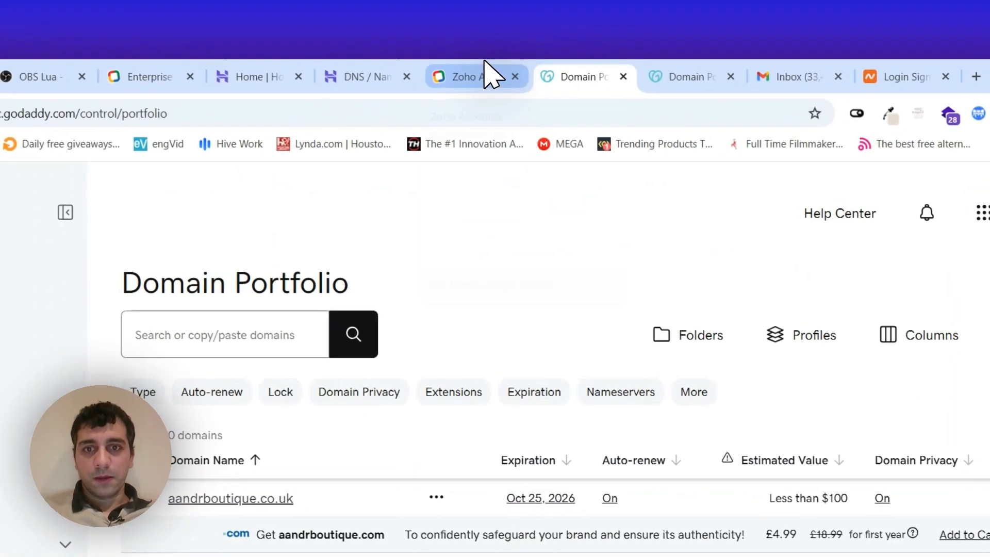
pyautogui.click(487, 72)
pyautogui.click(582, 77)
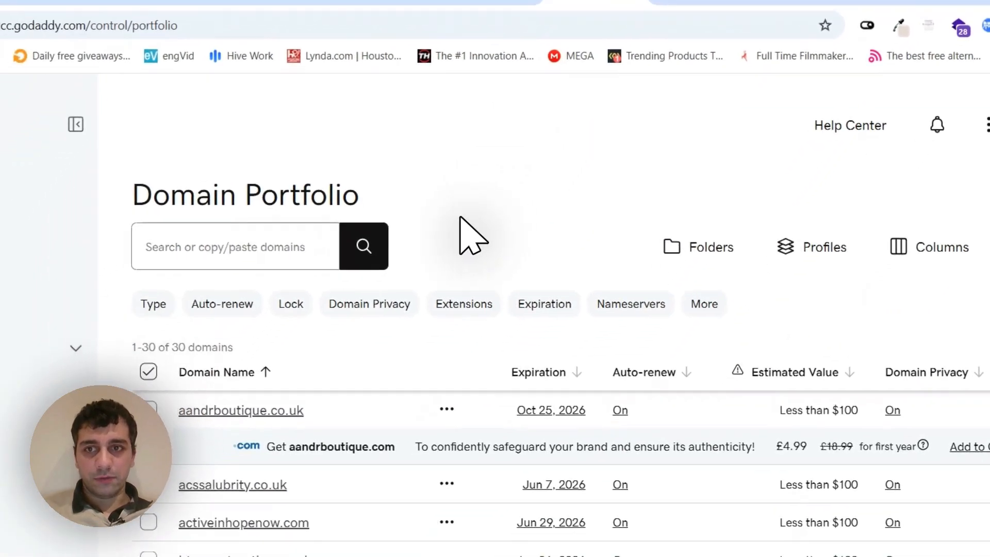
pyautogui.click(618, 61)
pyautogui.click(404, 73)
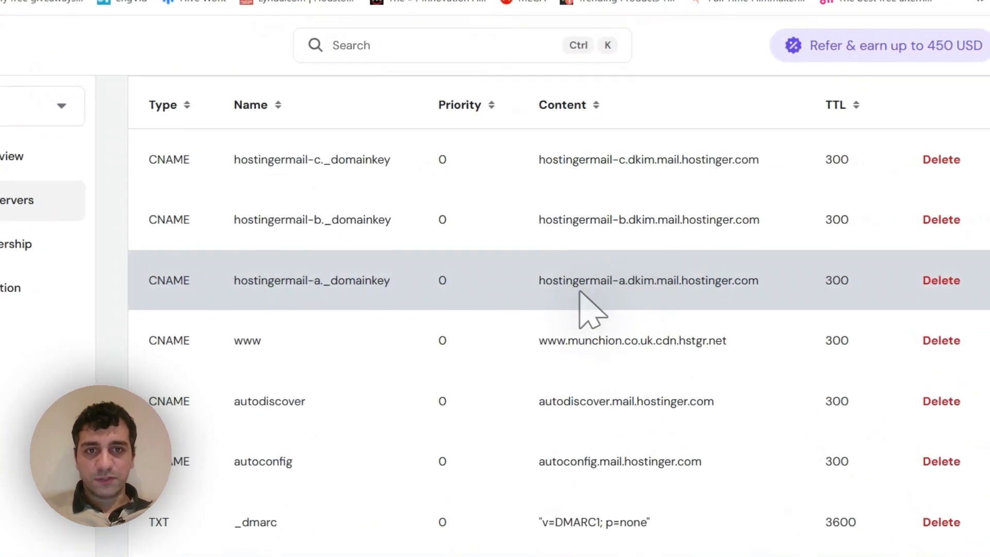
# - Delete the CNAME records that point to Hostinger mail, including the three hostingermail domainkey entries and autoconfig
pyautogui.moveTo(541, 279); pyautogui.dragTo(768, 294)
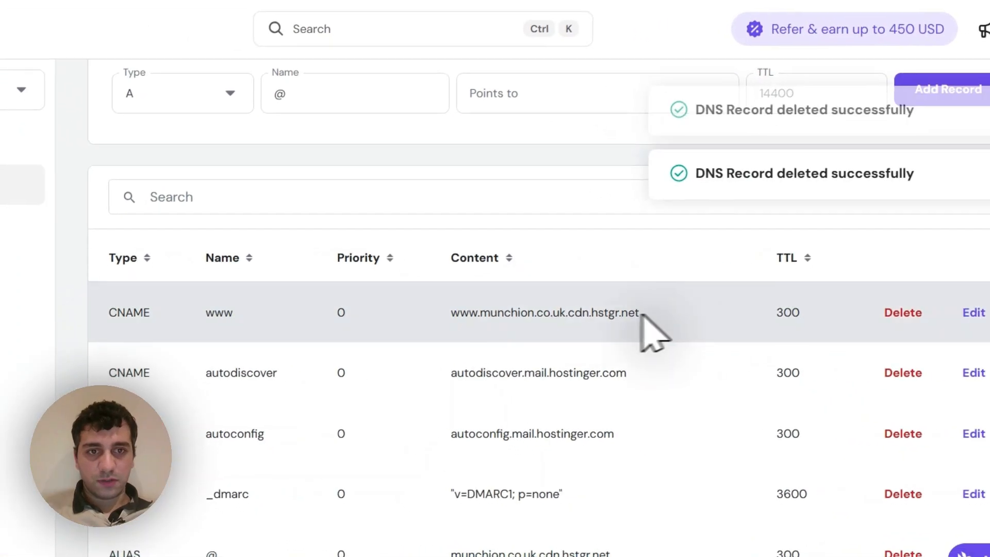
pyautogui.moveTo(593, 345); pyautogui.dragTo(653, 345)
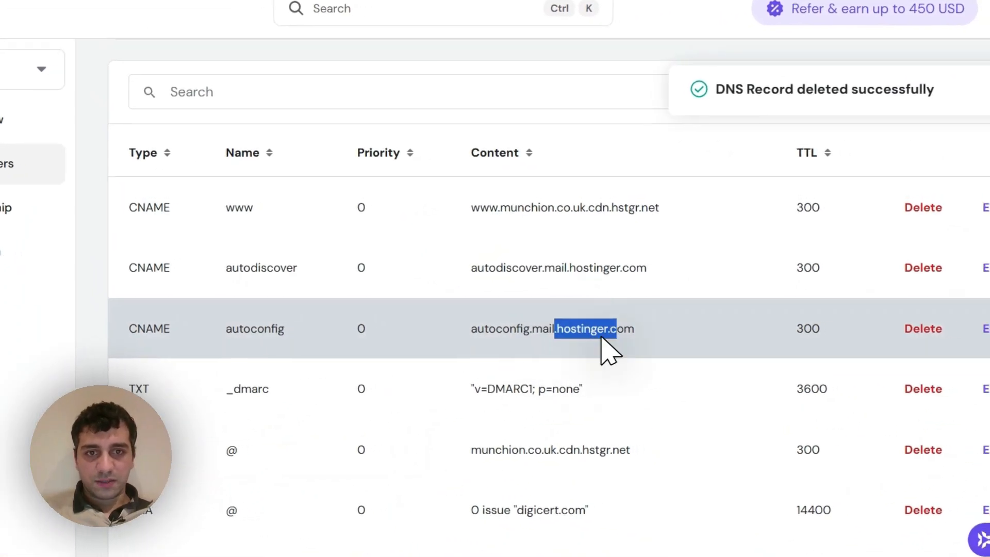
pyautogui.click(548, 347)
pyautogui.moveTo(534, 339); pyautogui.dragTo(746, 320)
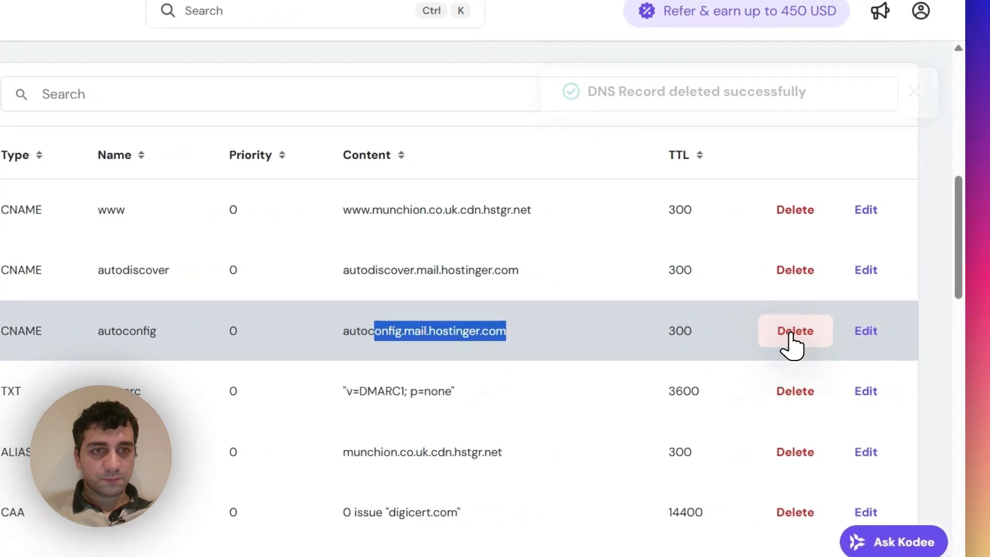
pyautogui.click(945, 326)
# - Delete the mx1.hostinger.com and mx2.hostinger.com MX records and the SPF TXT record for Hostinger mail
pyautogui.scroll(-3, 620, 322)
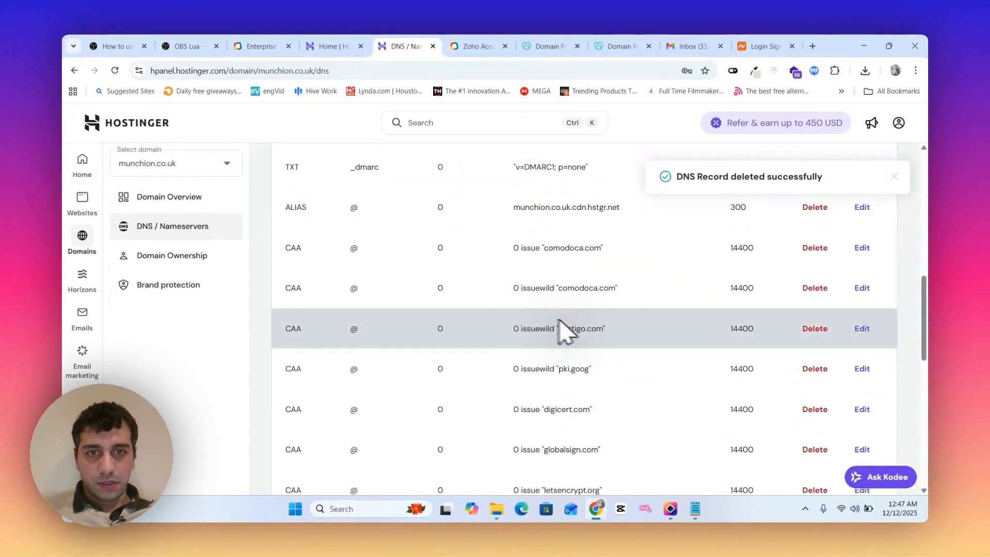
pyautogui.scroll(-5, 552, 362)
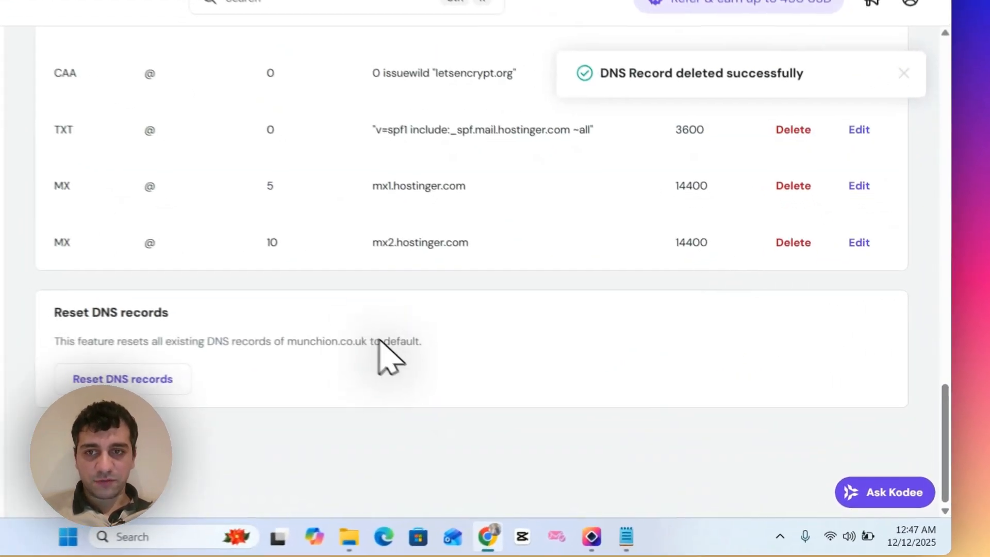
pyautogui.scroll(3, 753, 351)
pyautogui.click(781, 408)
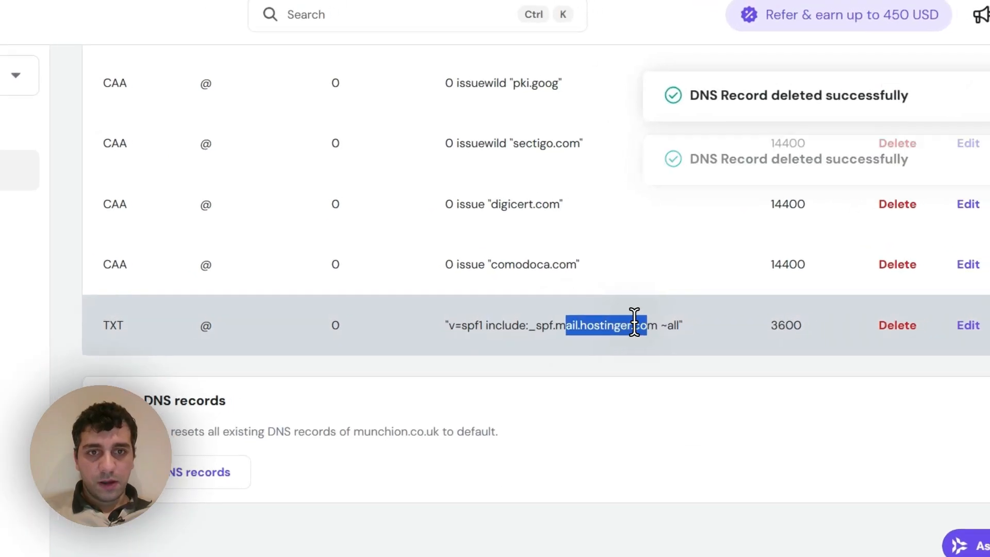
pyautogui.click(894, 327)
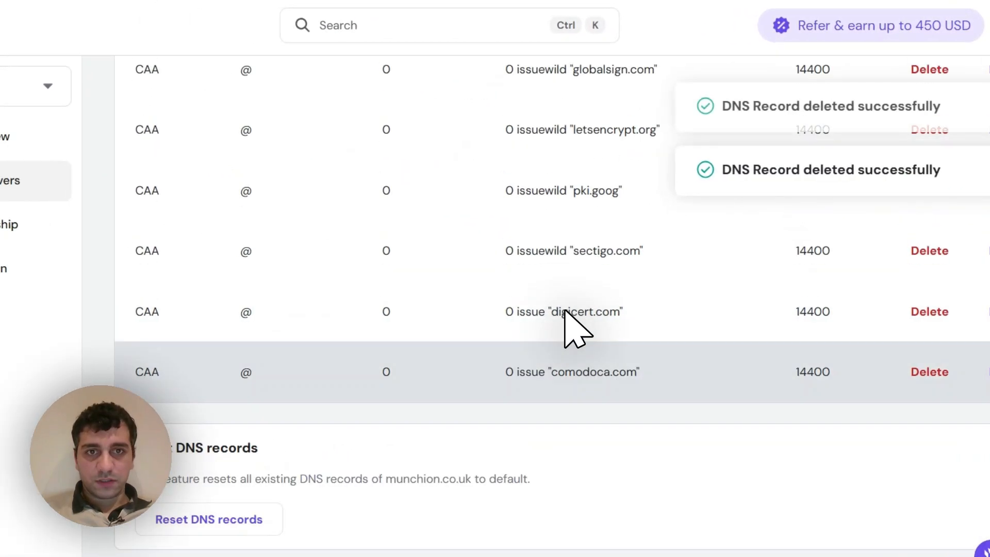
# - Go back to the Hostinger domain portfolio and search the account for munchion
pyautogui.scroll(15, 565, 317)
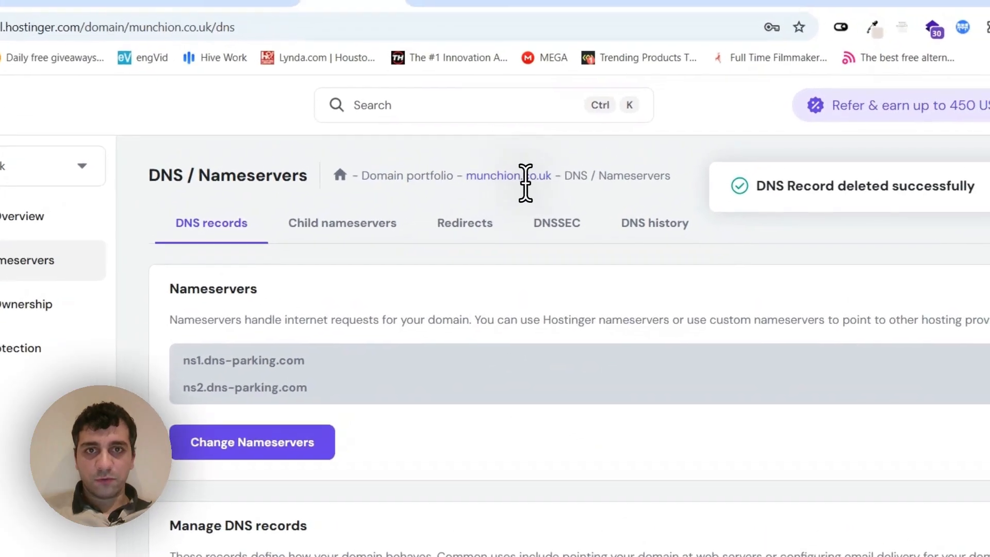
pyautogui.moveTo(569, 135); pyautogui.dragTo(428, 135)
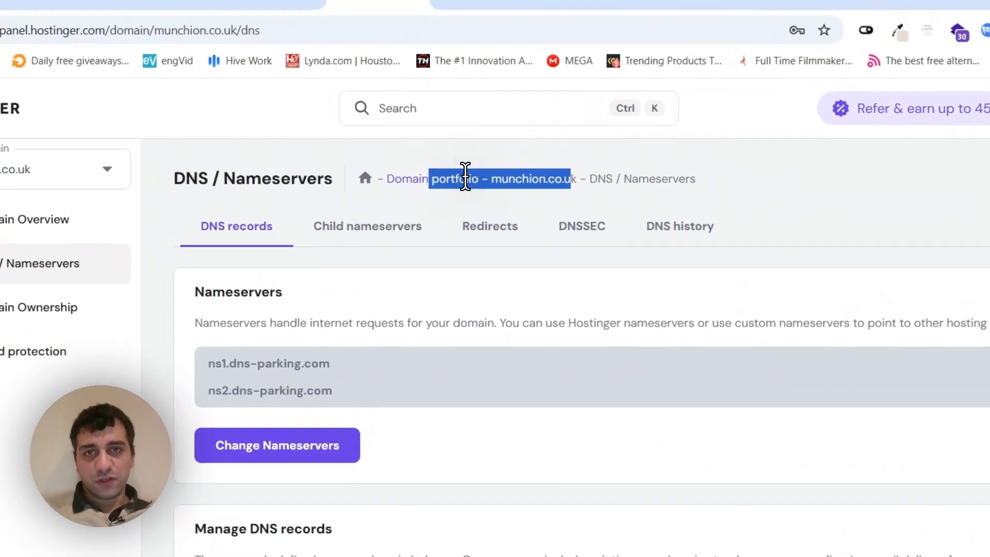
pyautogui.click(430, 149)
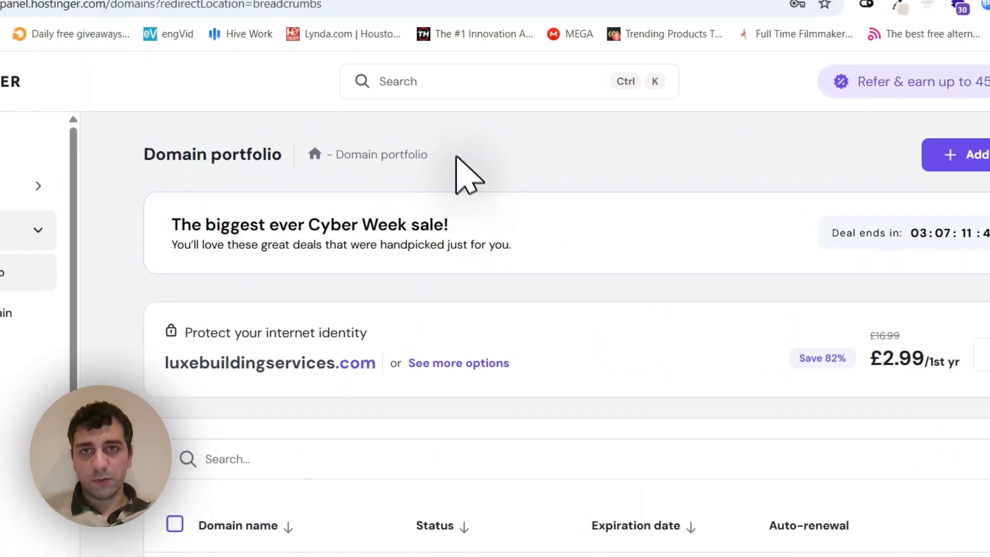
pyautogui.click(419, 81)
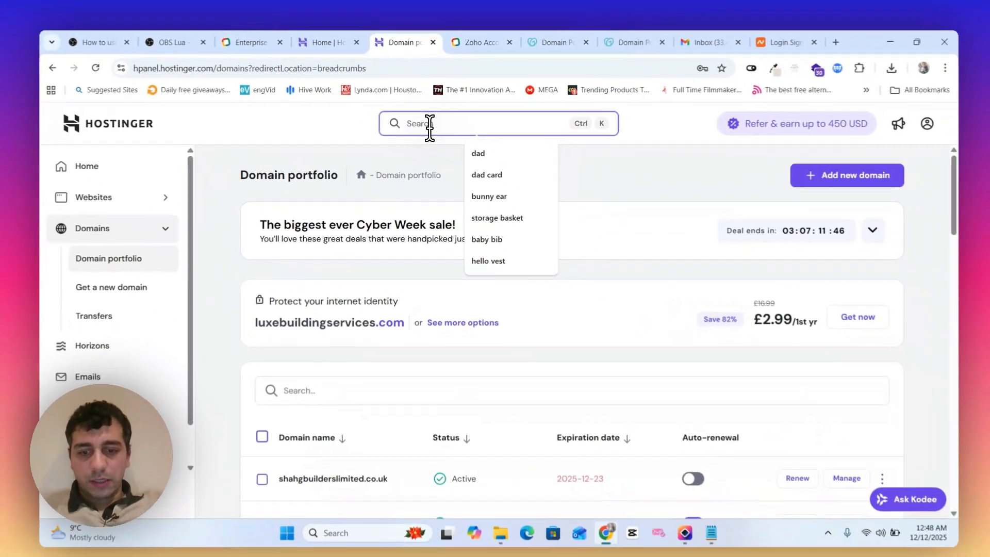
pyautogui.write('munchion')
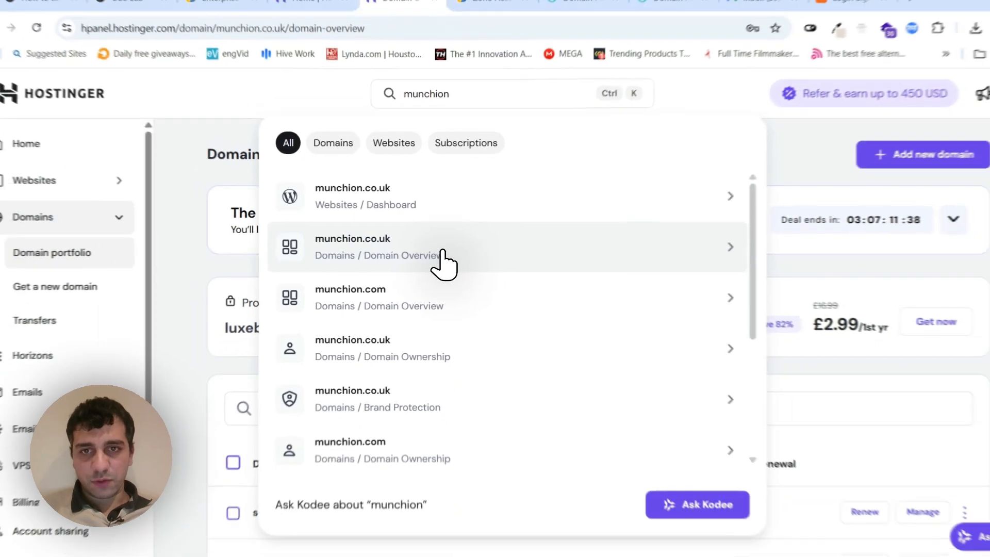
# - Open the domain overview of munchion.co.uk from the search results and look through it
pyautogui.click(443, 253)
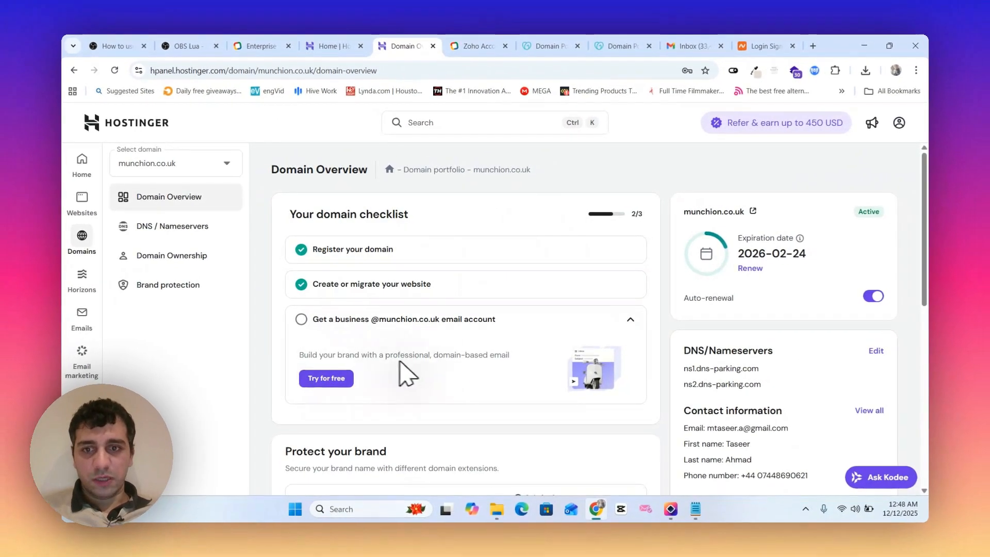
pyautogui.scroll(-8, 464, 258)
pyautogui.scroll(8, 495, 281)
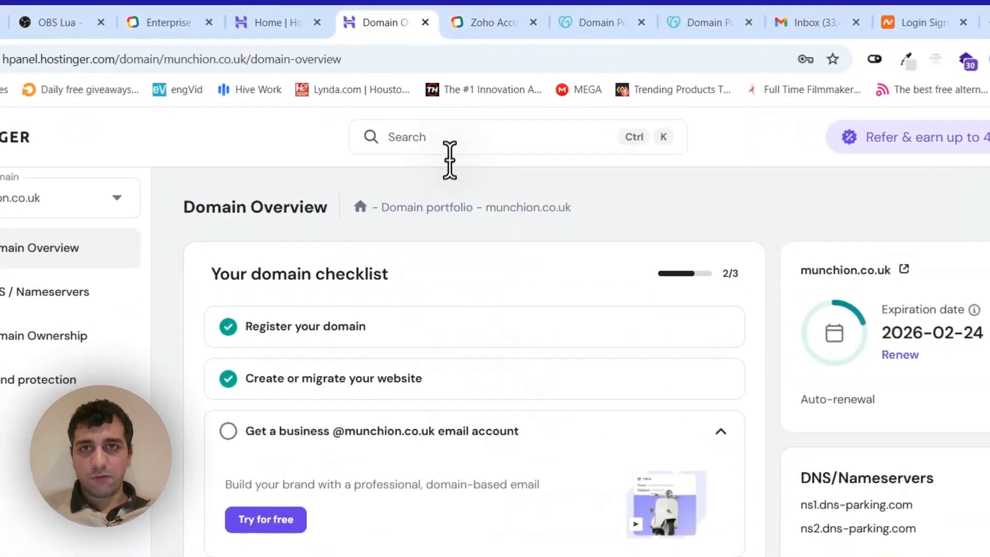
# - Search the Hostinger account for munchion again and reopen the munchion.co.uk domain overview
pyautogui.click(461, 138)
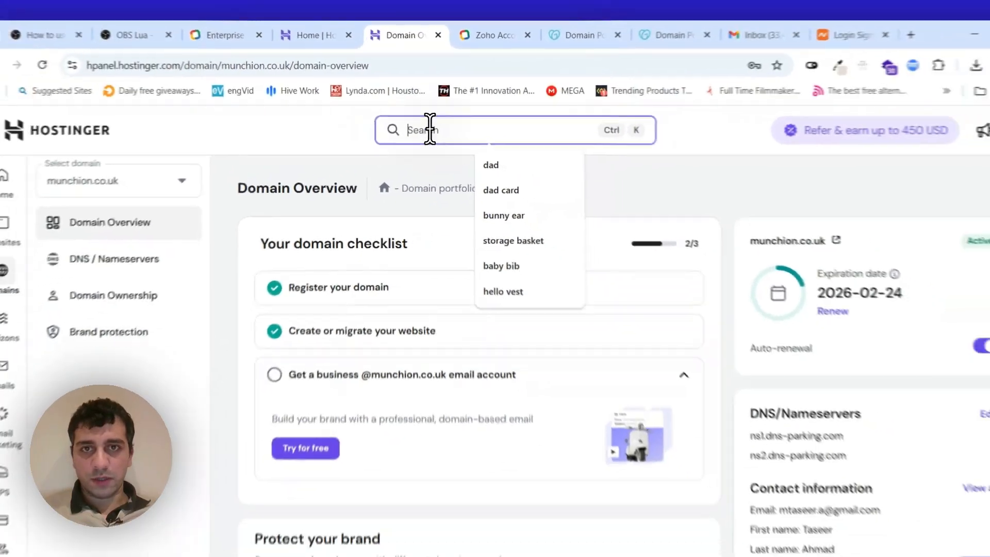
pyautogui.write('domain')
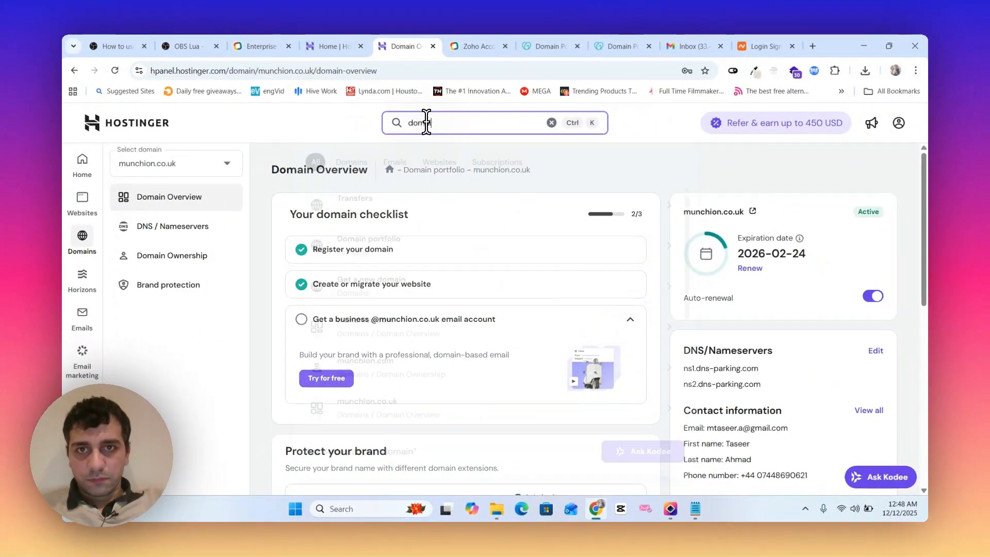
pyautogui.press('BackSpace')
pyautogui.press('BackSpace')
pyautogui.press('BackSpace')
pyautogui.press('BackSpace')
pyautogui.press('BackSpace')
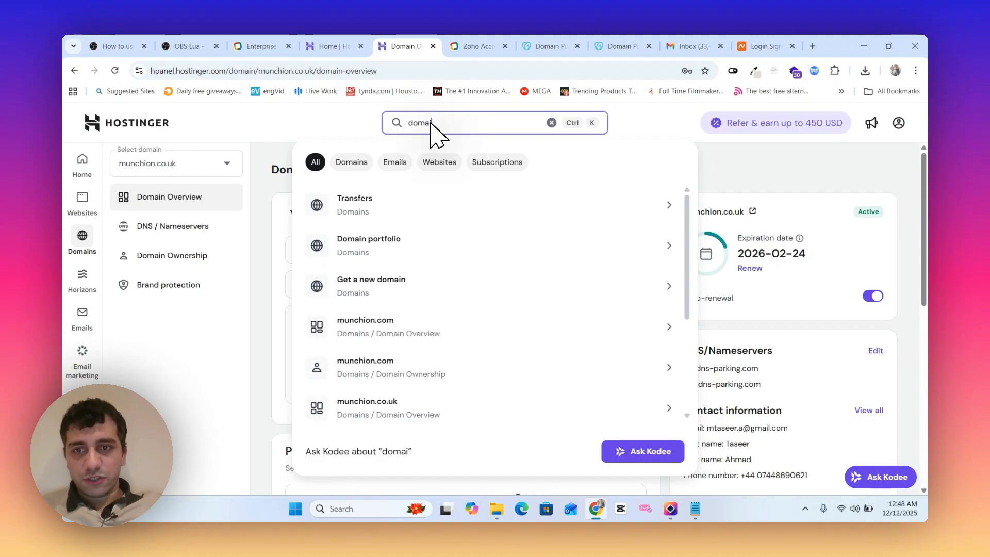
pyautogui.write('ion')
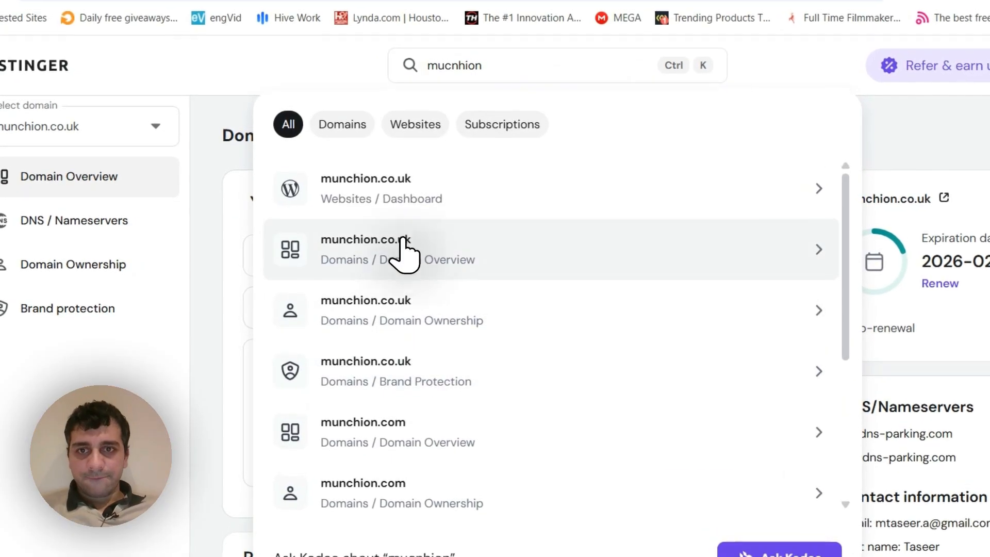
pyautogui.scroll(-10, 518, 396)
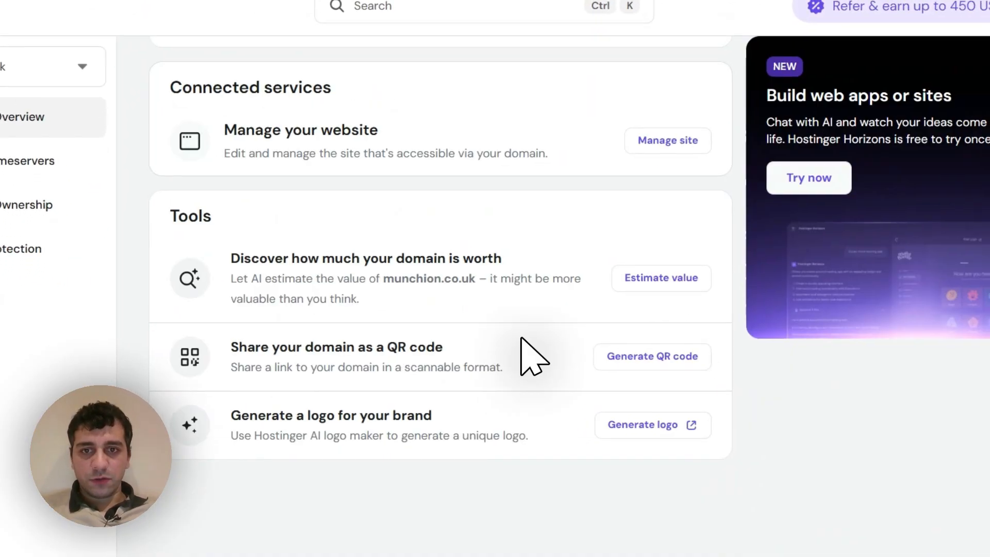
pyautogui.scroll(10, 534, 396)
# - Open the DNS / Nameservers page of munchion.co.uk and make its browser tab the first one
pyautogui.click(444, 42)
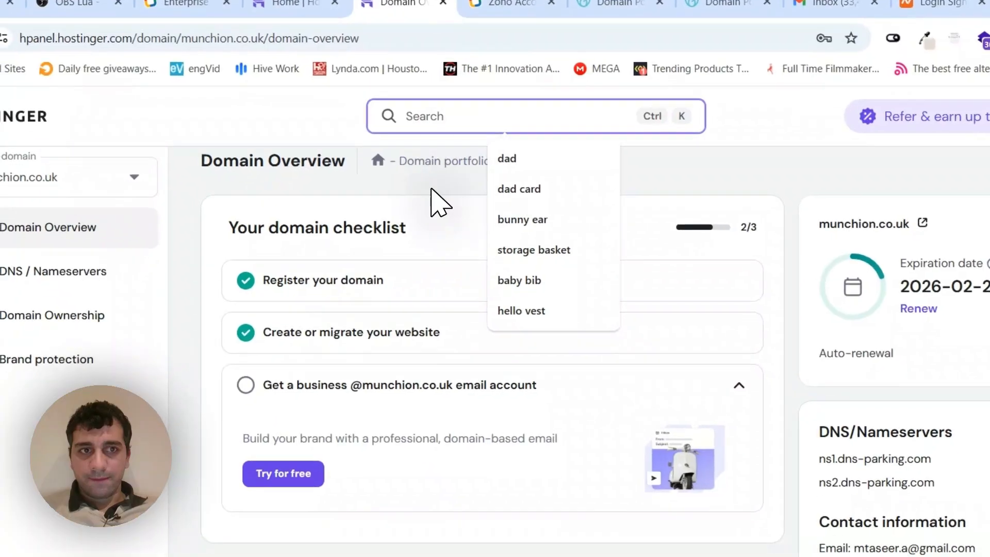
pyautogui.click(416, 112)
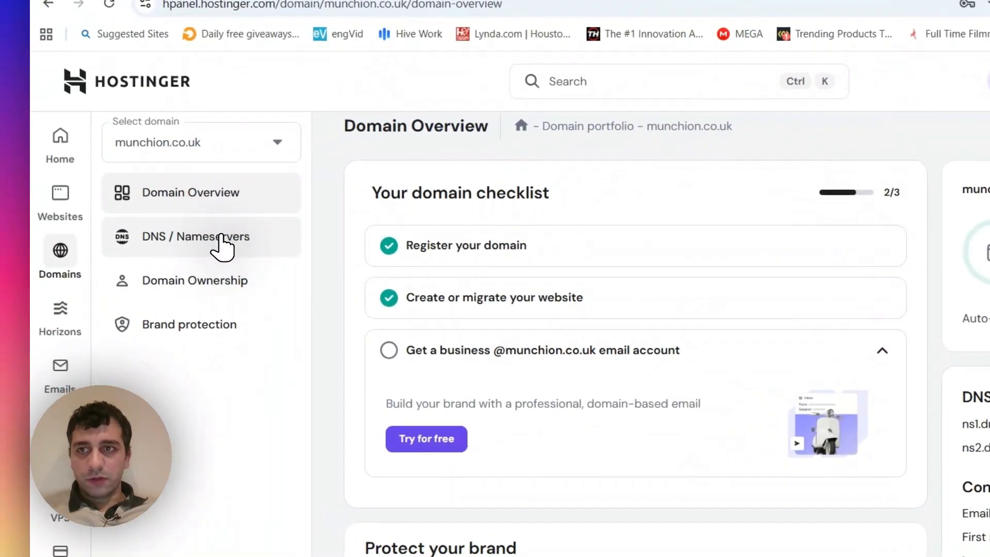
pyautogui.click(98, 273)
pyautogui.moveTo(467, 16); pyautogui.dragTo(105, 16)
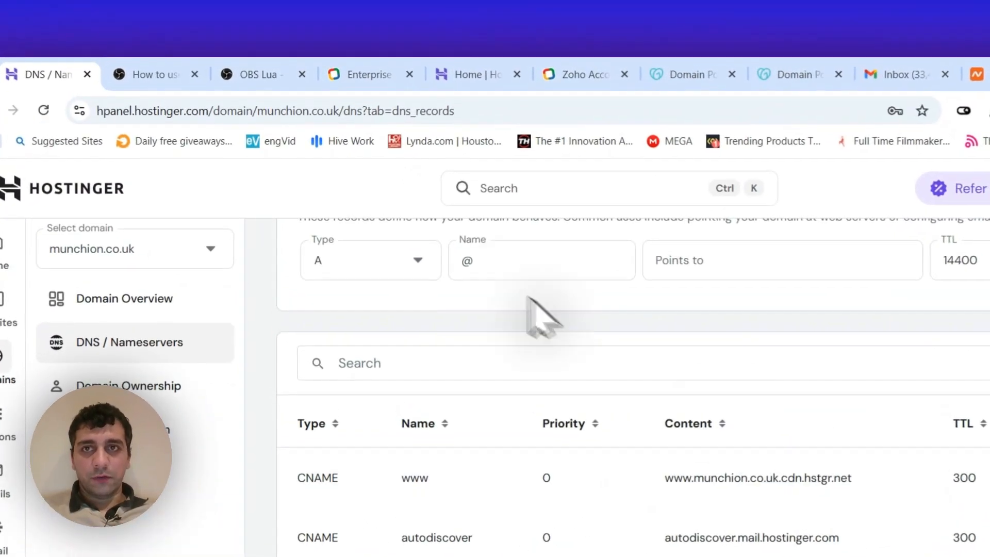
# - Look at the address of the open Zoho Workplace page and check the open Zoho Mail sign-in page
pyautogui.click(364, 75)
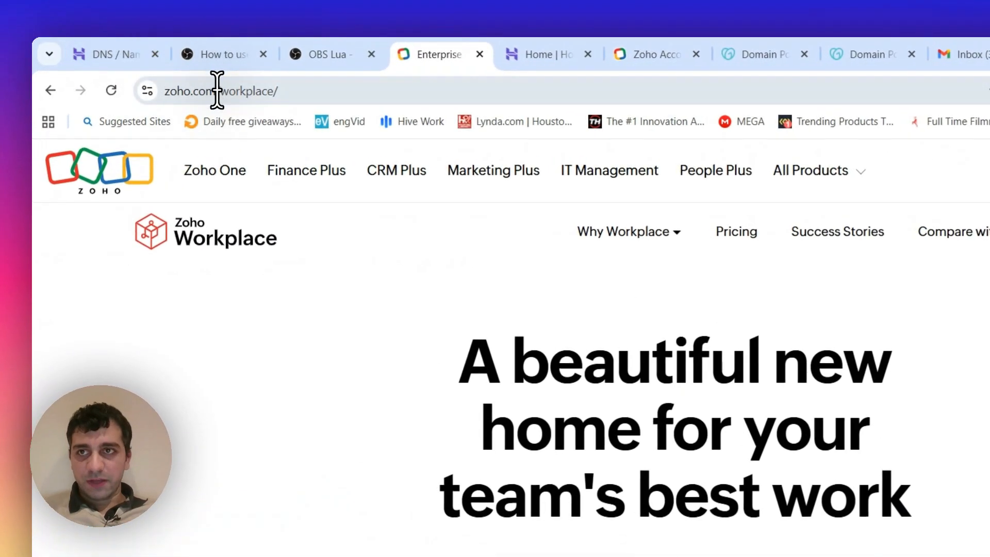
pyautogui.moveTo(221, 96); pyautogui.dragTo(340, 89)
pyautogui.click(341, 90)
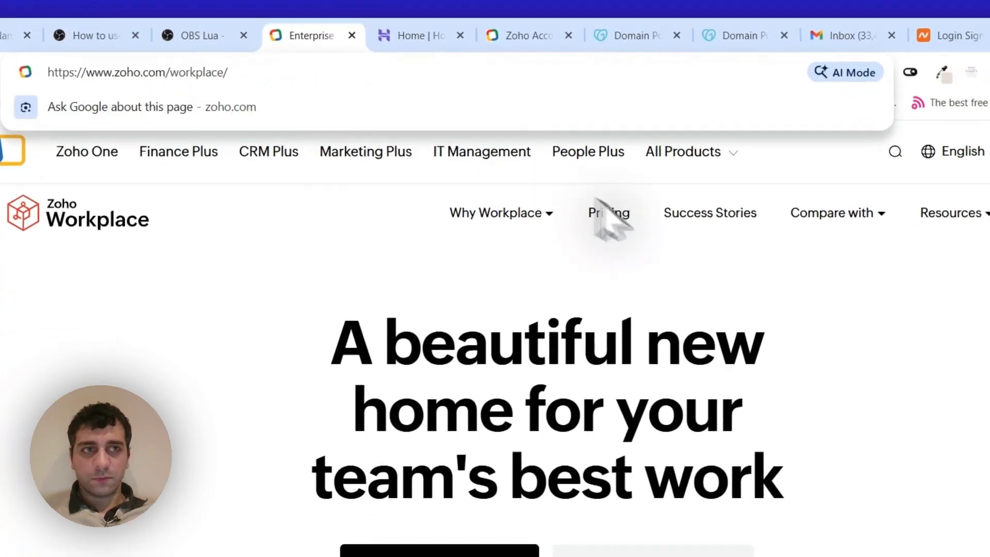
pyautogui.click(711, 284)
pyautogui.click(621, 2)
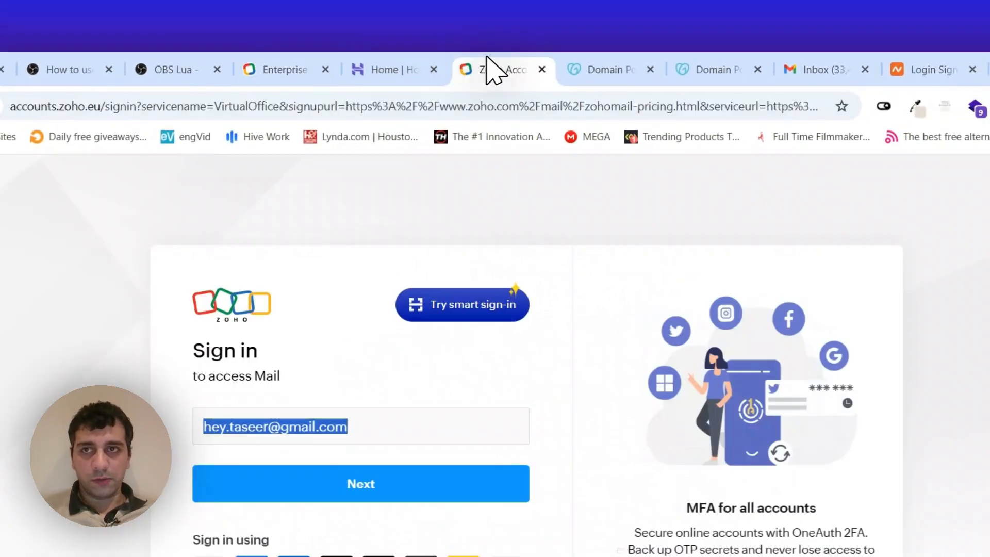
# - Return to the Zoho Workplace page and run a Google search for "zoho mail sigin" in its place
pyautogui.click(310, 2)
pyautogui.click(353, 74)
pyautogui.click(361, 111)
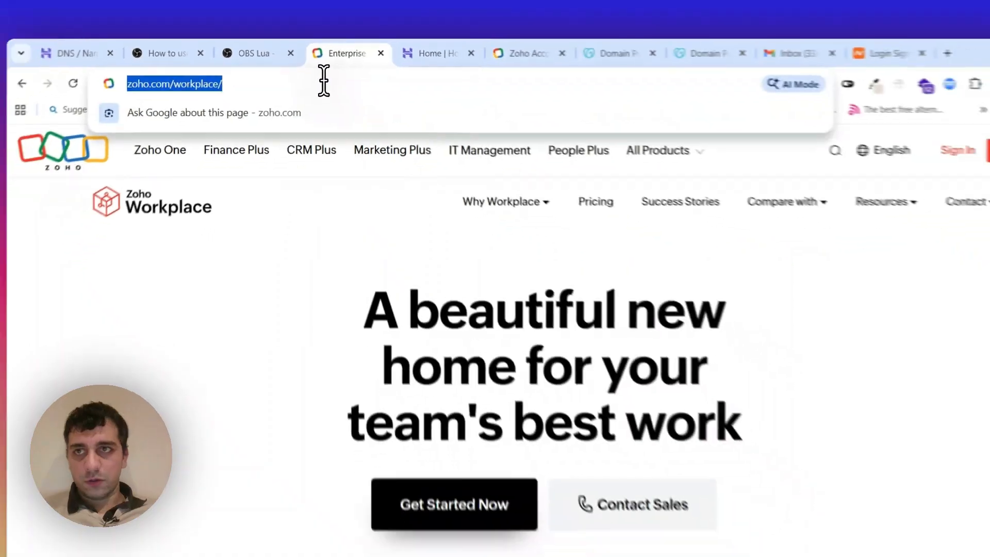
pyautogui.write('zohomail')
pyautogui.press('BackSpace')
pyautogui.press('BackSpace')
pyautogui.press('BackSpace')
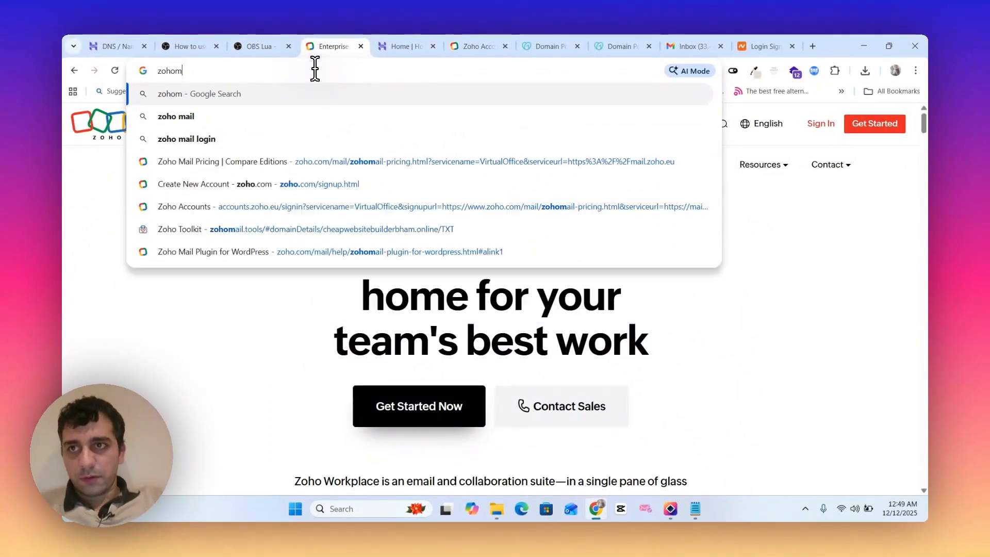
pyautogui.write('mail sigin')
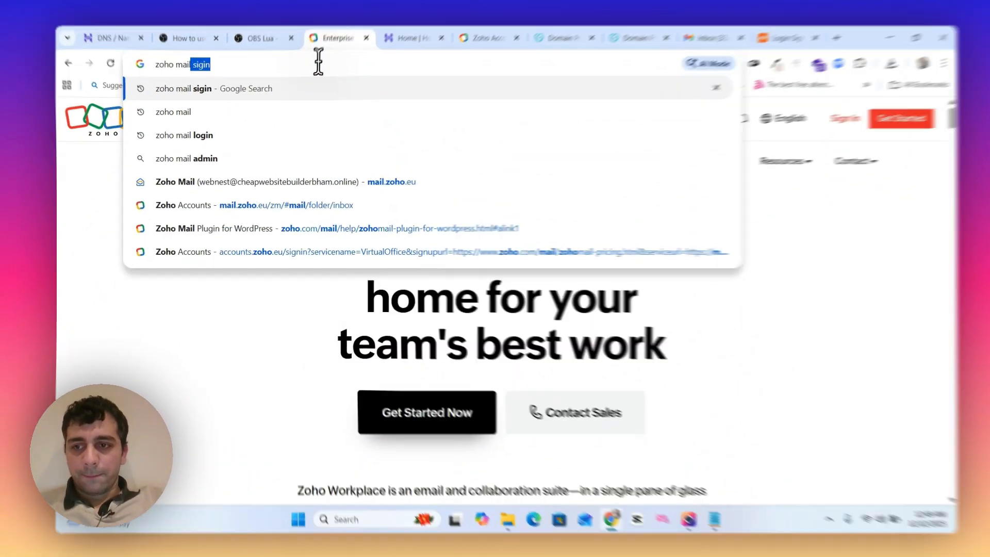
pyautogui.press('Return')
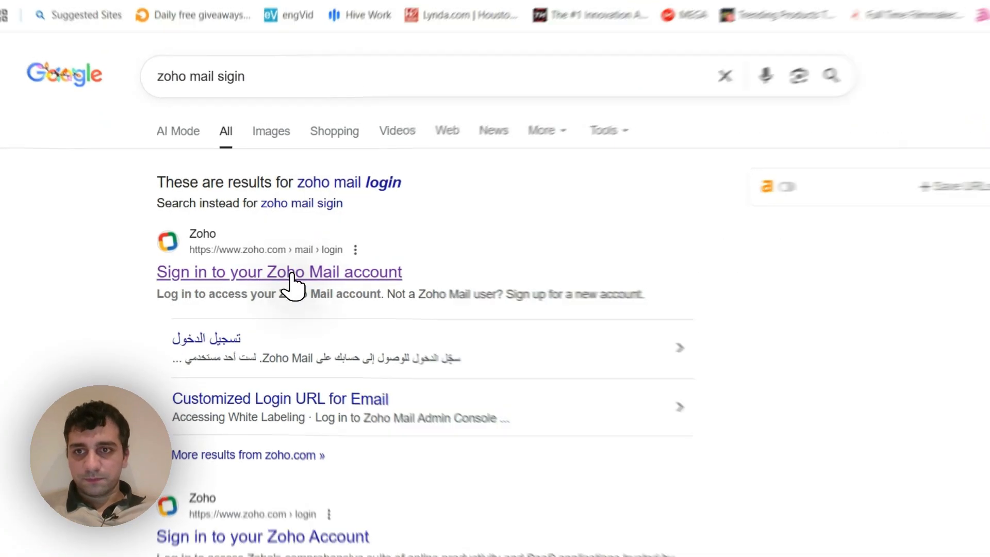
# - Open the Zoho Mail login result, view the sign-in form, and go back to choose signing up for a new account
pyautogui.click(293, 273)
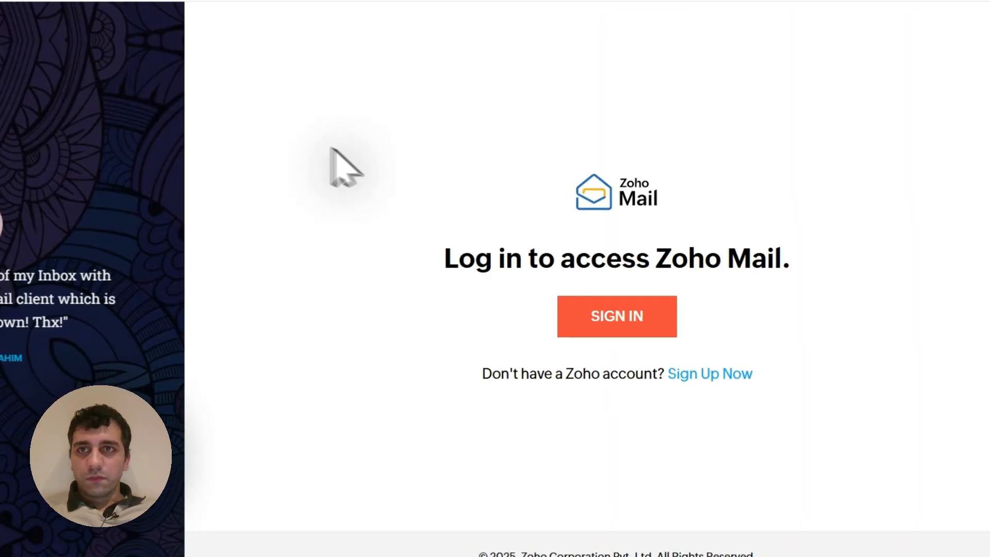
pyautogui.click(629, 310)
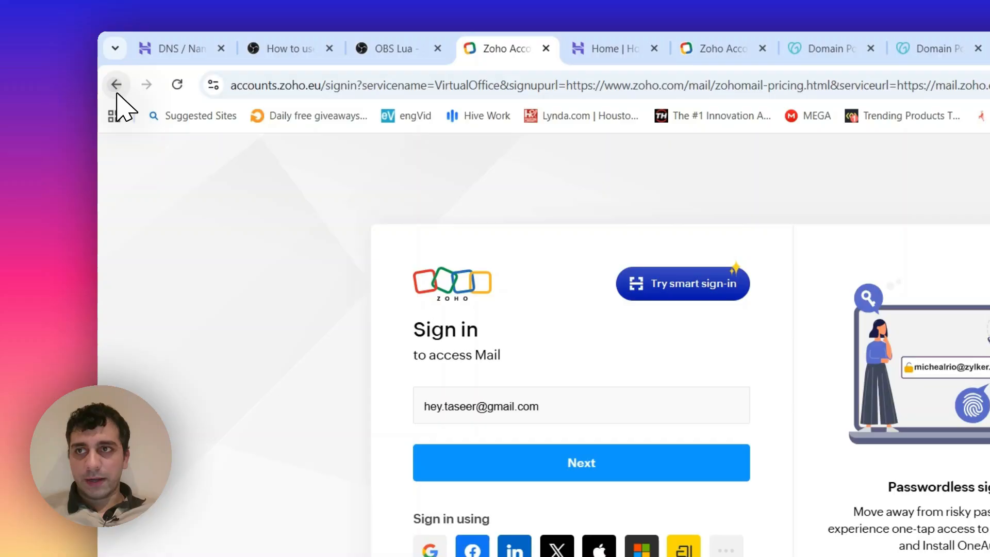
pyautogui.click(117, 89)
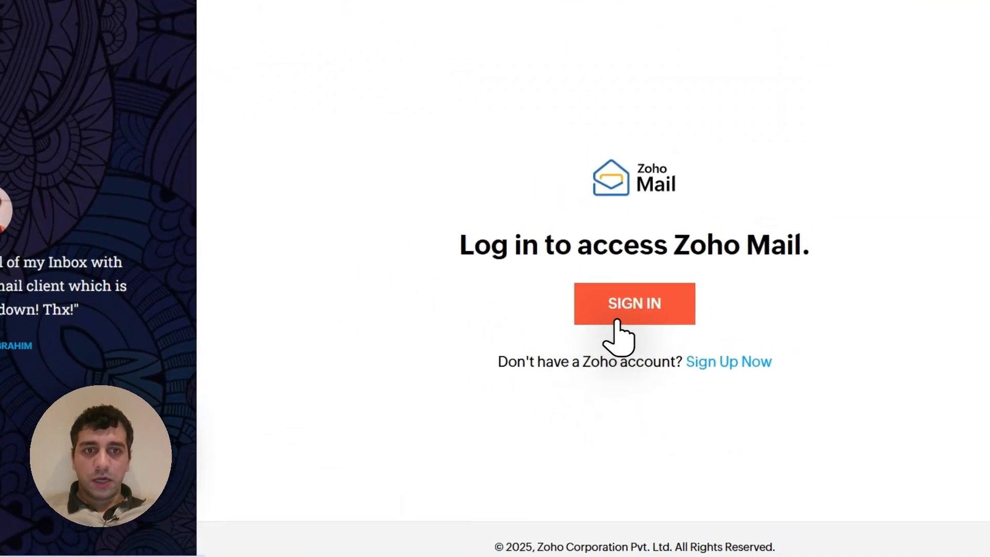
pyautogui.click(739, 366)
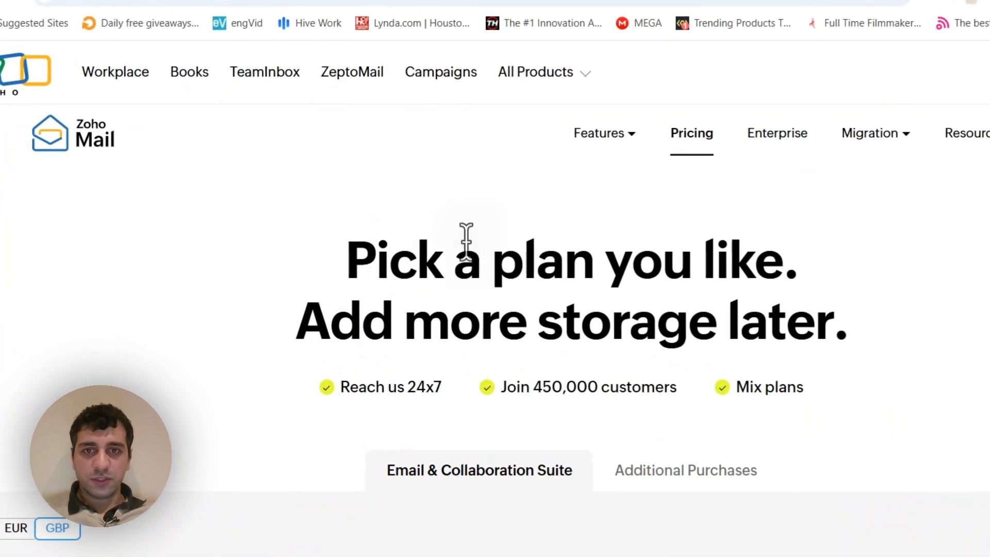
# - Examine the Zoho Mail pricing page, comparing the paid plans' prices, storage and included products
pyautogui.moveTo(327, 253); pyautogui.dragTo(834, 322)
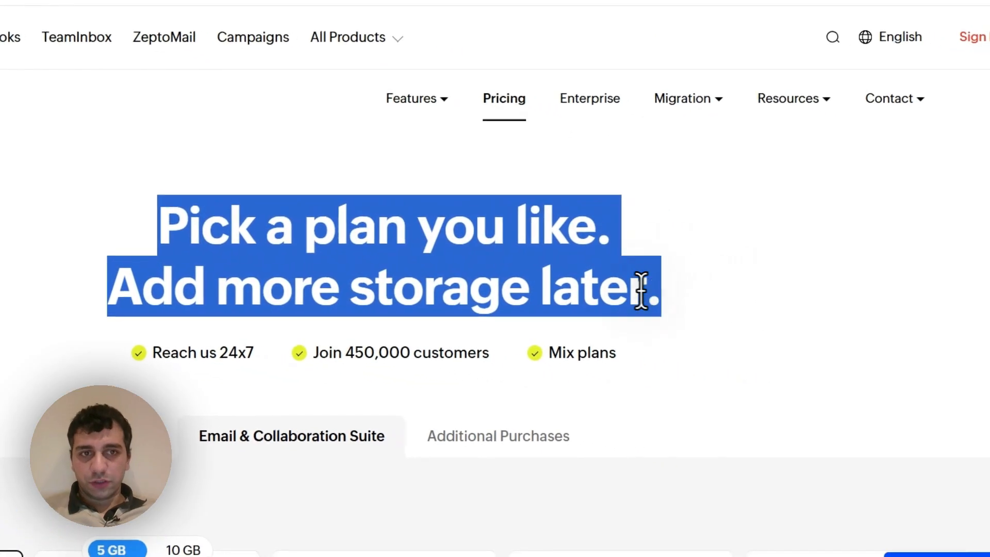
pyautogui.click(337, 240)
pyautogui.scroll(-3, 181, 218)
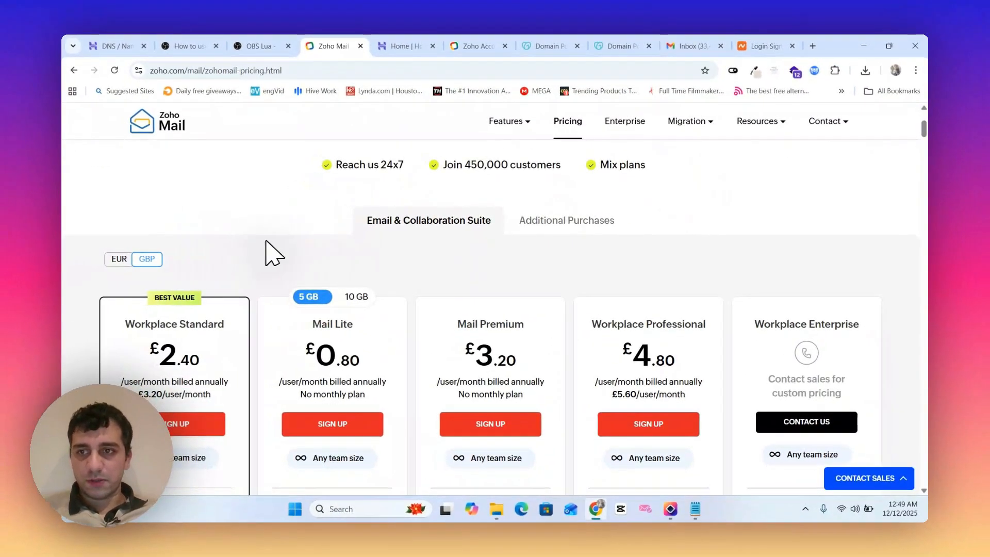
pyautogui.scroll(-3, 263, 240)
pyautogui.scroll(3, 219, 251)
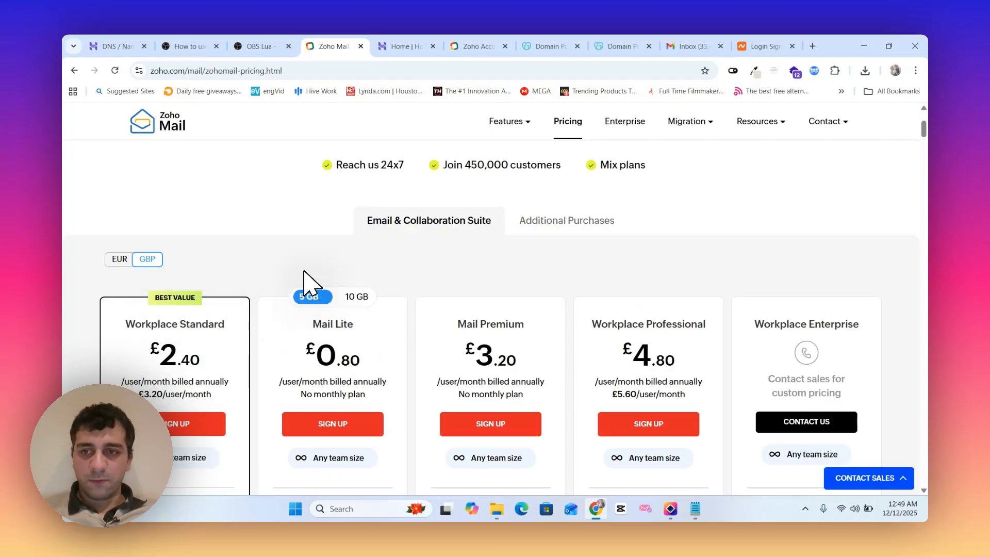
pyautogui.scroll(-5, 222, 286)
pyautogui.scroll(5, 85, 289)
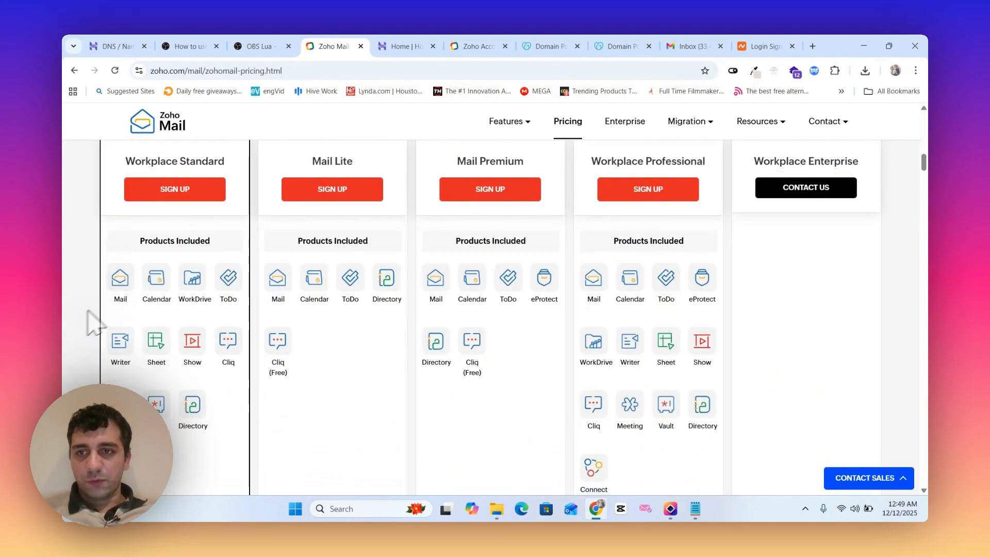
pyautogui.scroll(-5, 258, 306)
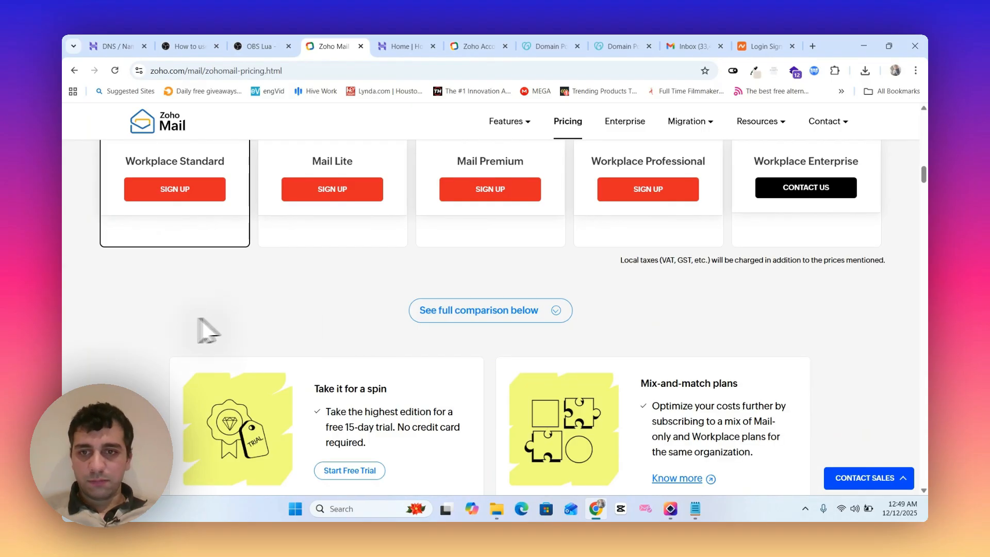
pyautogui.scroll(10, 94, 270)
pyautogui.scroll(-5, 310, 294)
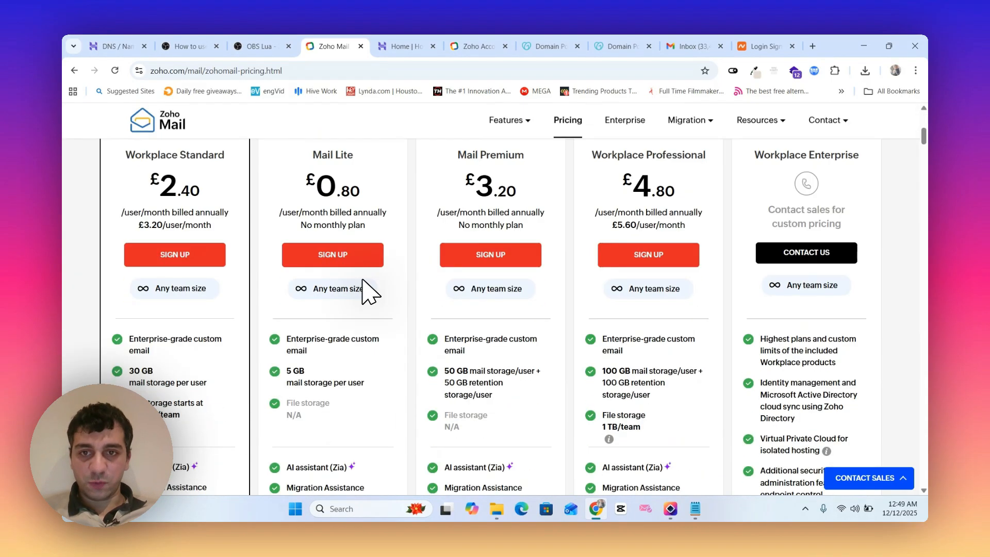
pyautogui.scroll(5, 363, 289)
pyautogui.scroll(-10, 407, 355)
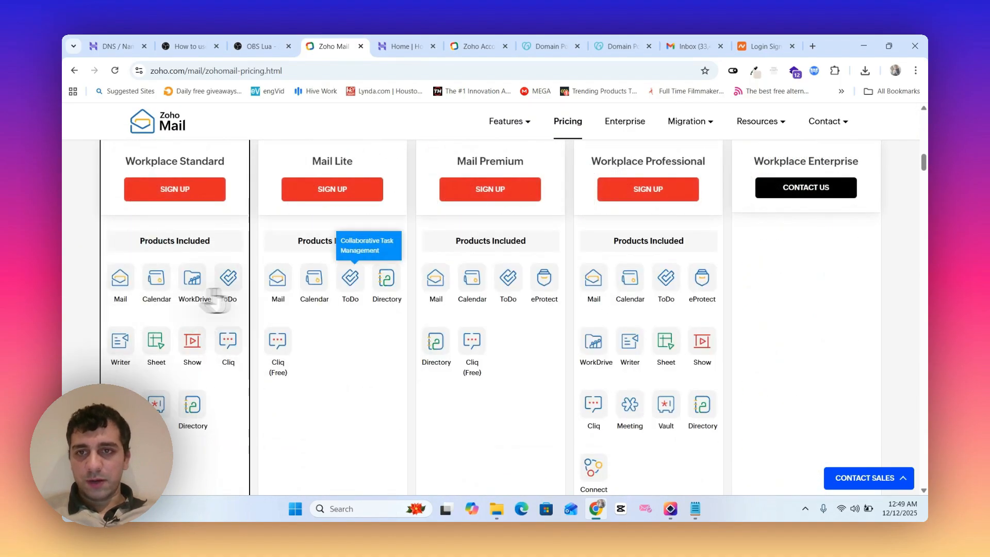
pyautogui.scroll(-8, 214, 299)
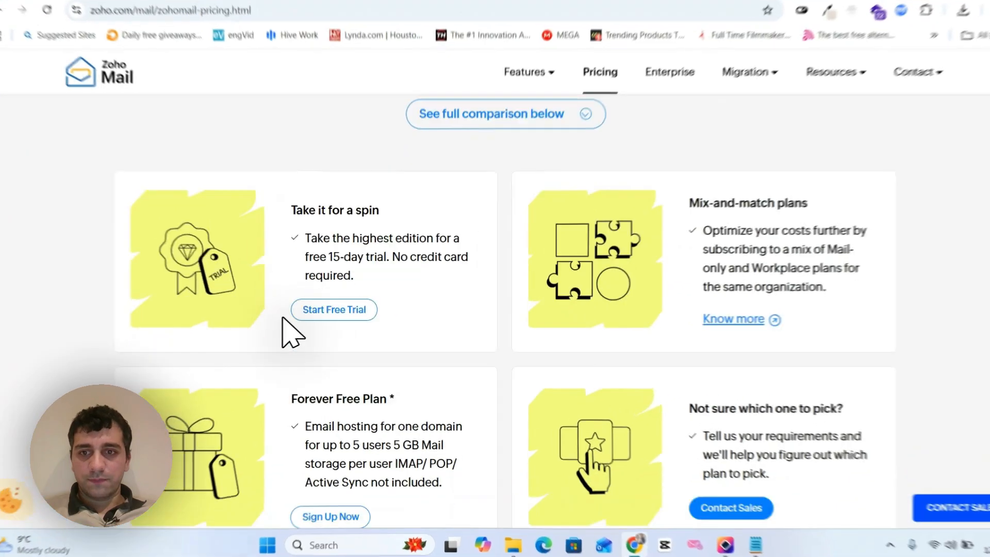
# - Find the Forever Free Plan on the pricing page and open its business email sign-up form
pyautogui.scroll(-3, 392, 336)
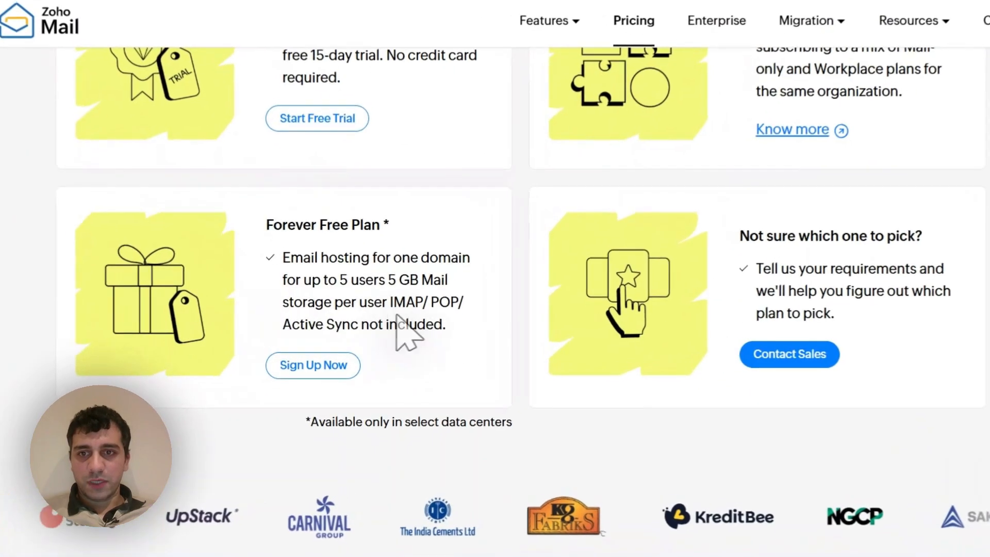
pyautogui.moveTo(435, 324); pyautogui.dragTo(478, 285)
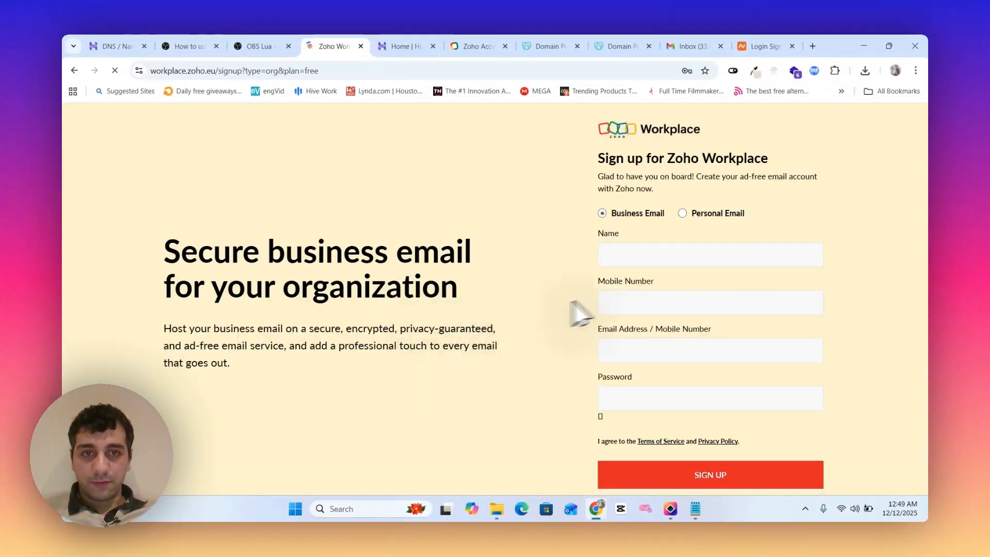
pyautogui.scroll(-2, 537, 234)
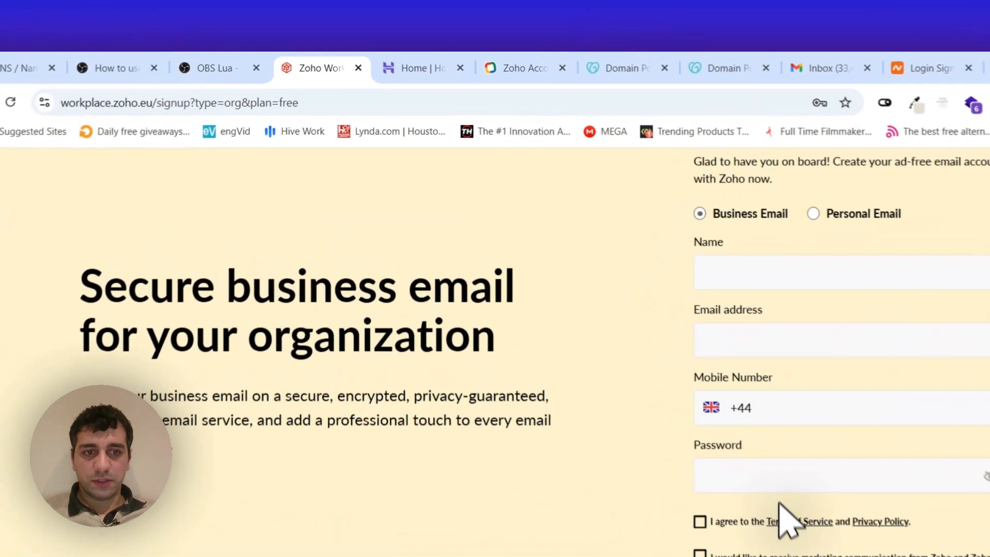
# - Switch to the Zoho sign-in page, sign in with the account's email and password, and postpone the account details review
pyautogui.click(419, 68)
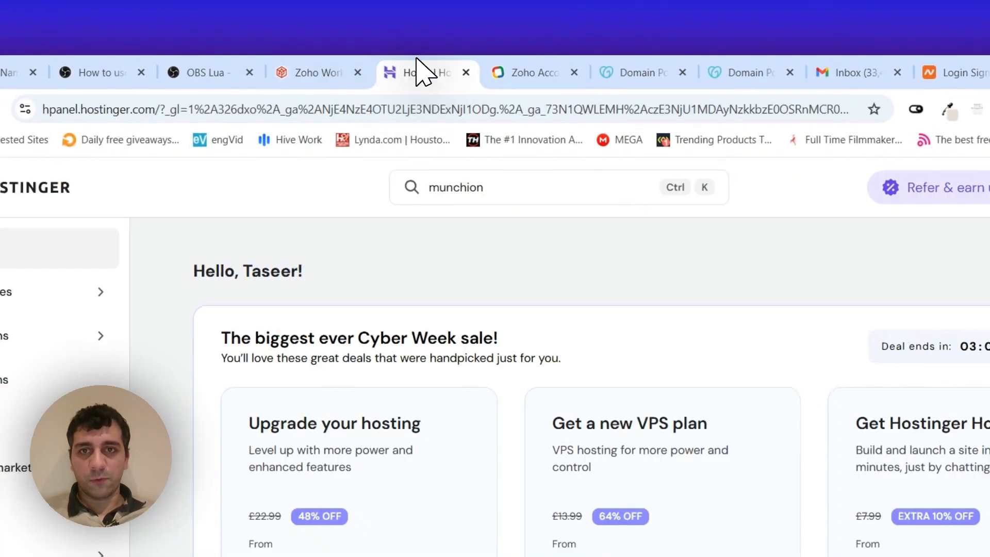
pyautogui.click(359, 59)
pyautogui.click(553, 77)
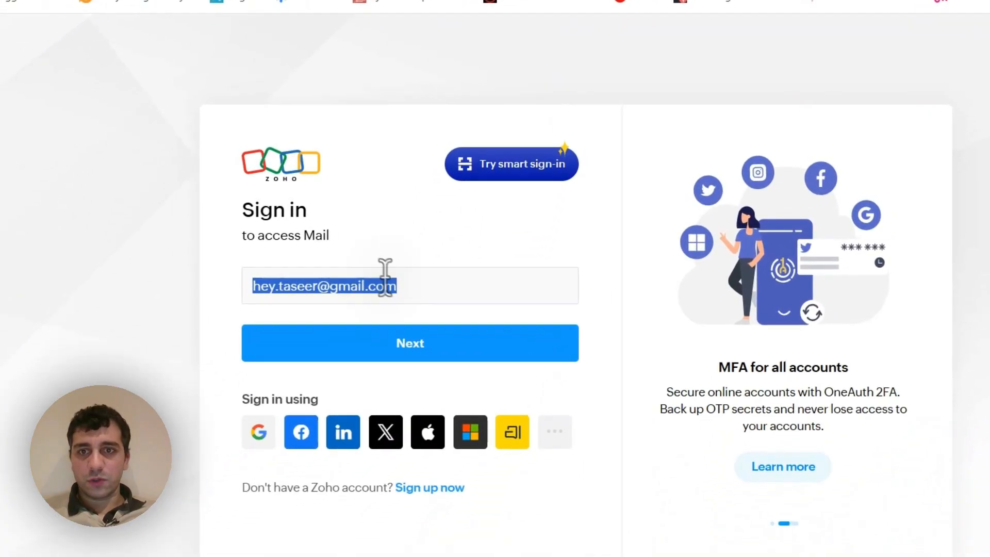
pyautogui.click(419, 345)
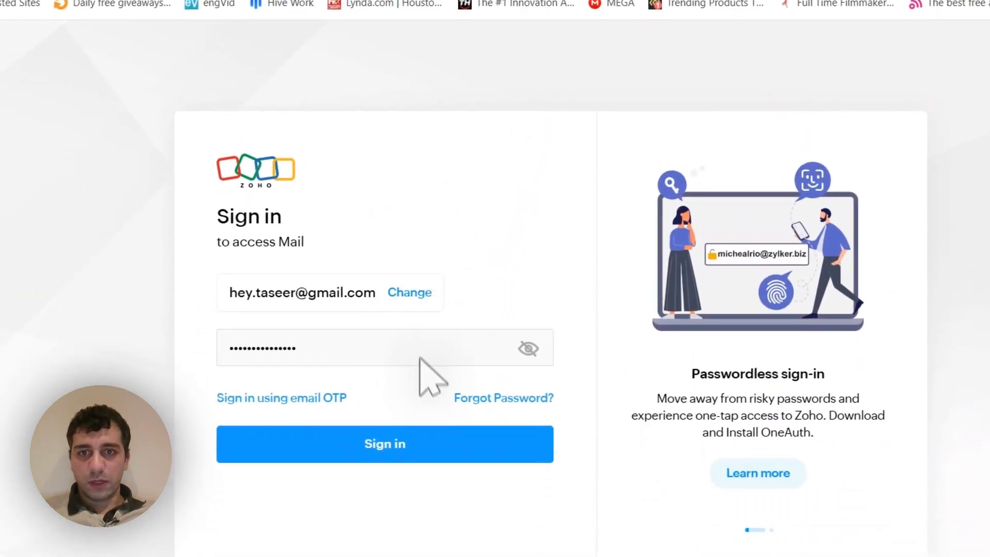
pyautogui.click(454, 441)
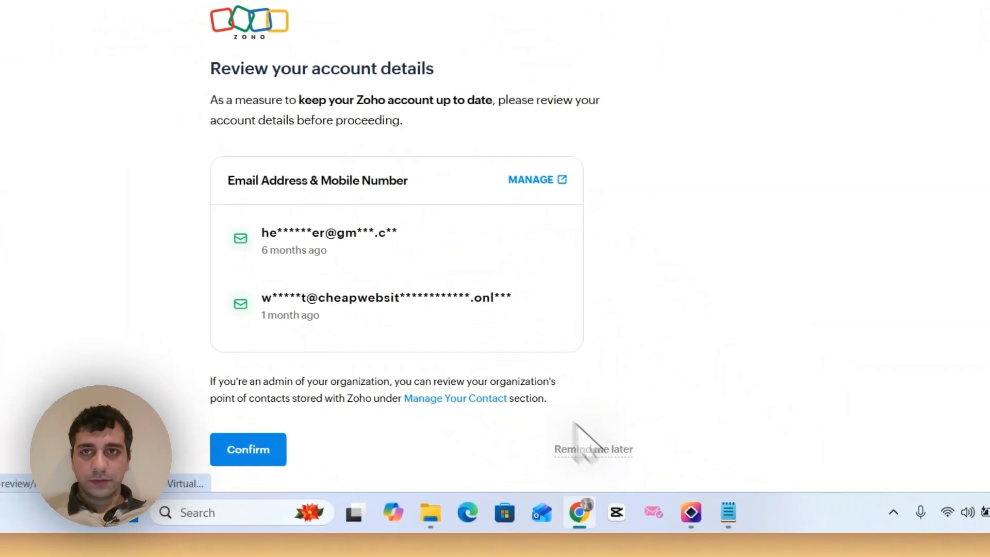
pyautogui.click(571, 440)
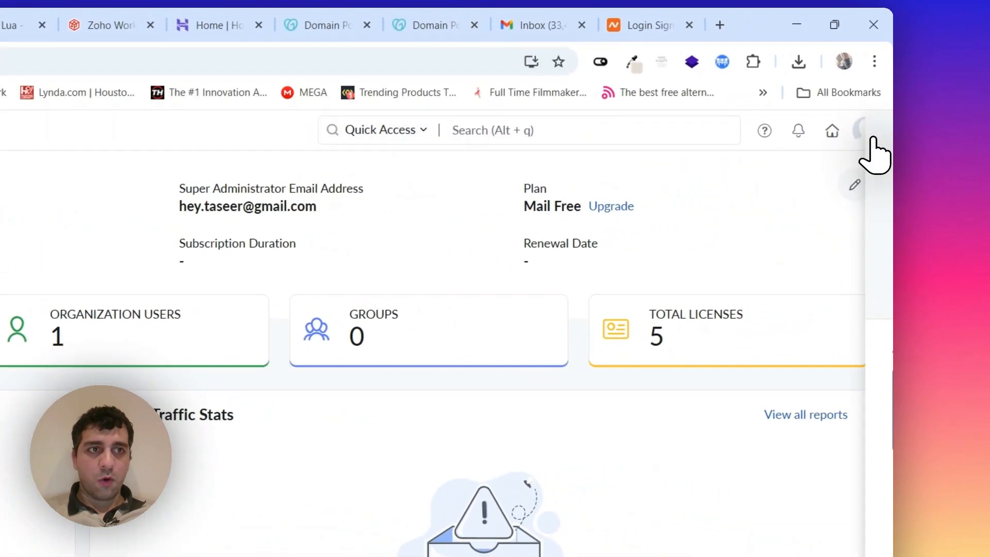
# - Look over the account profile, then examine the dashboard's domain figures and setup completion status
pyautogui.click(867, 128)
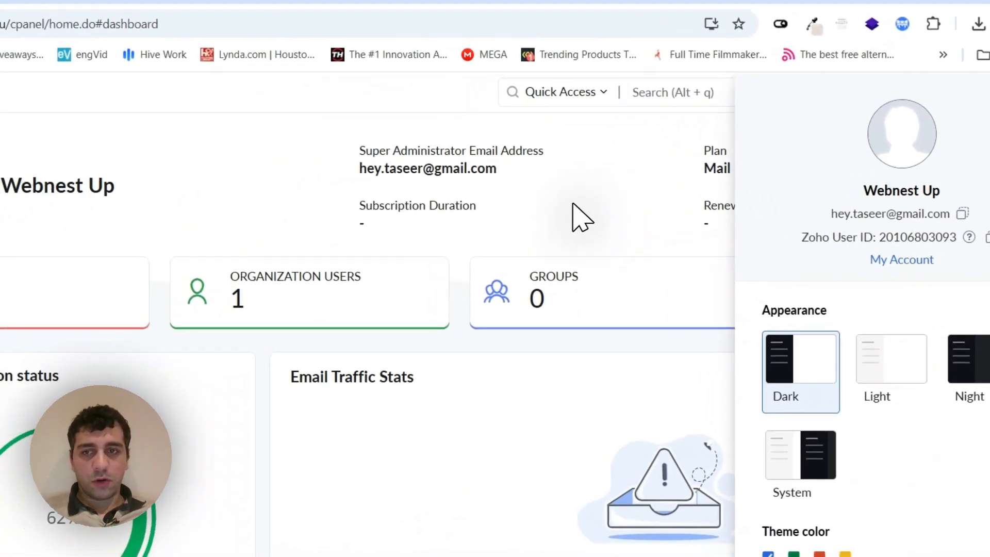
pyautogui.click(475, 224)
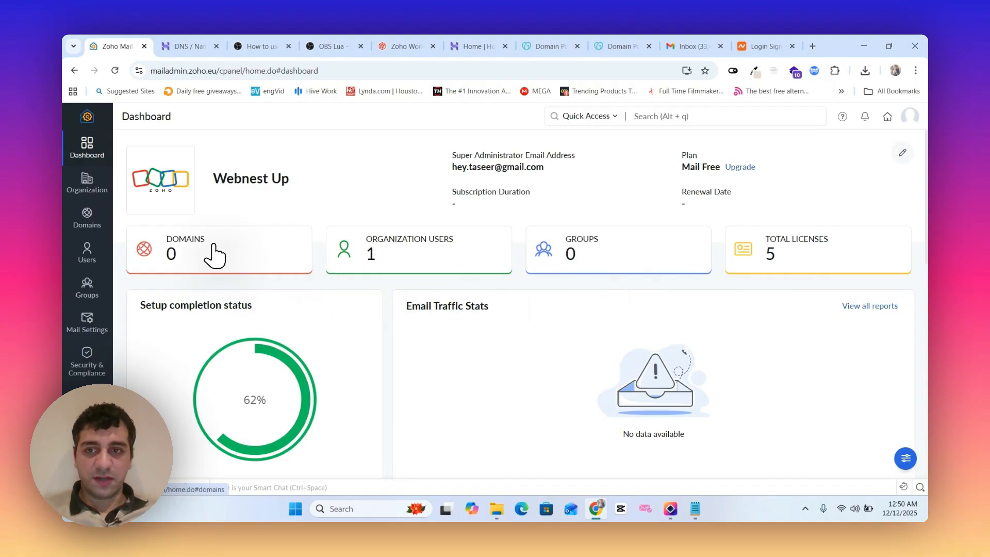
pyautogui.scroll(-2, 315, 305)
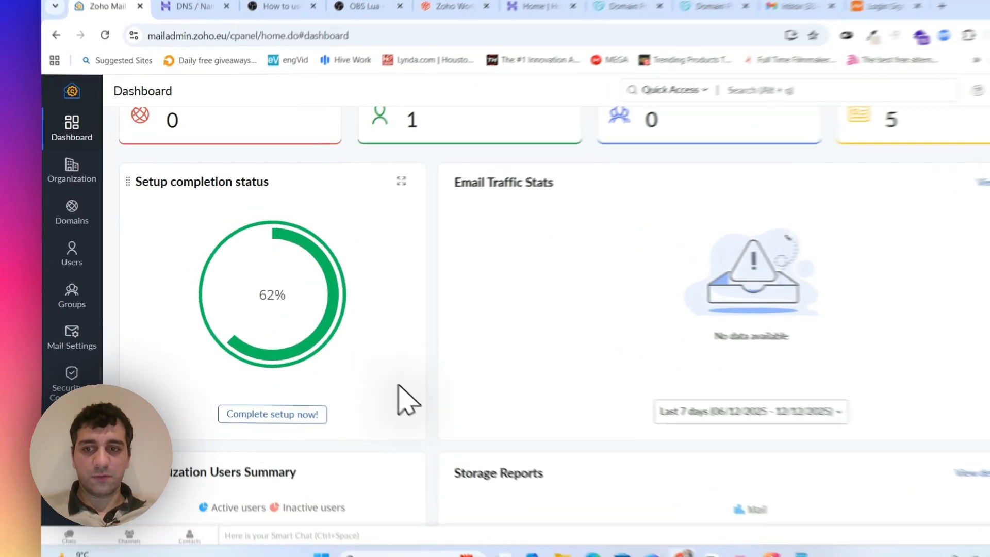
pyautogui.scroll(3, 372, 376)
pyautogui.click(262, 268)
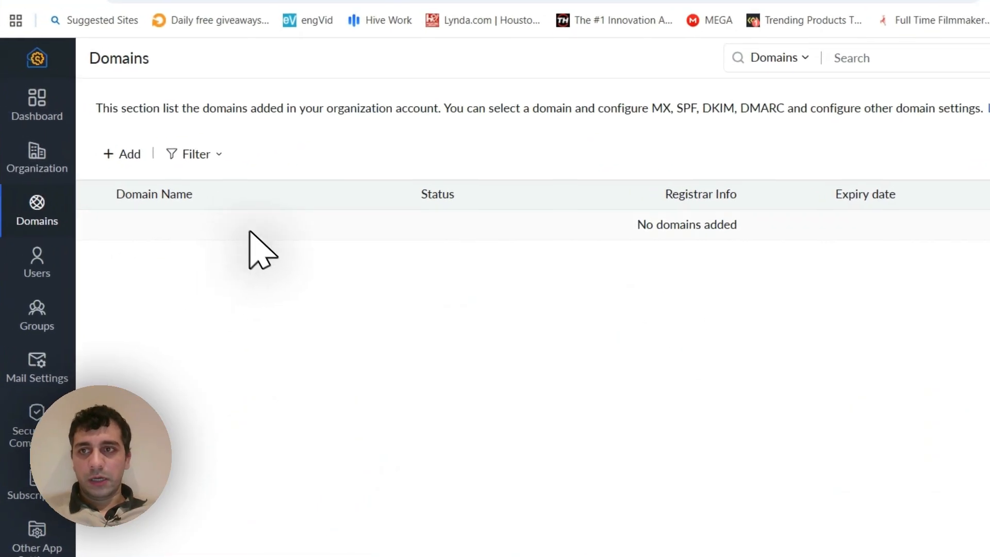
pyautogui.click(122, 154)
pyautogui.write('www.munchion.')
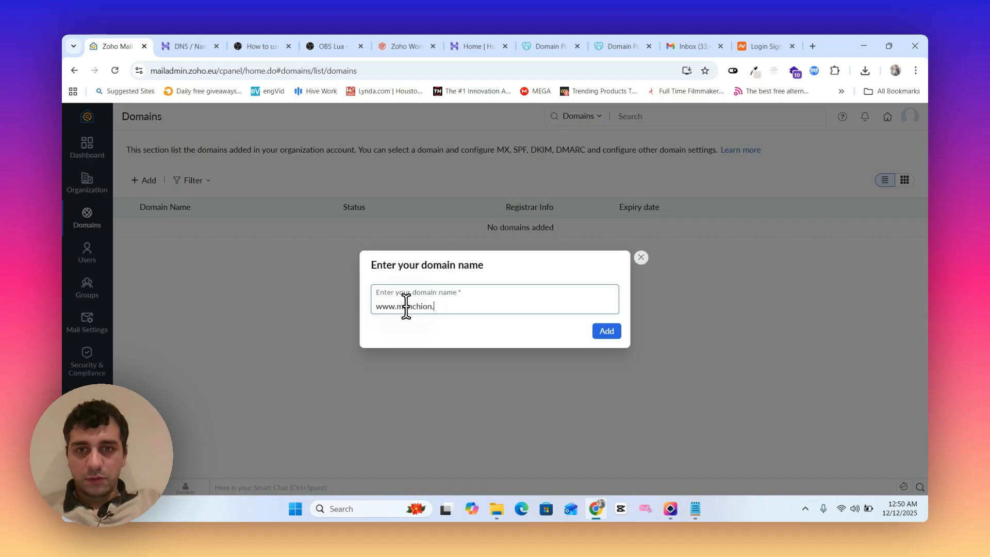
pyautogui.write('co.uk')
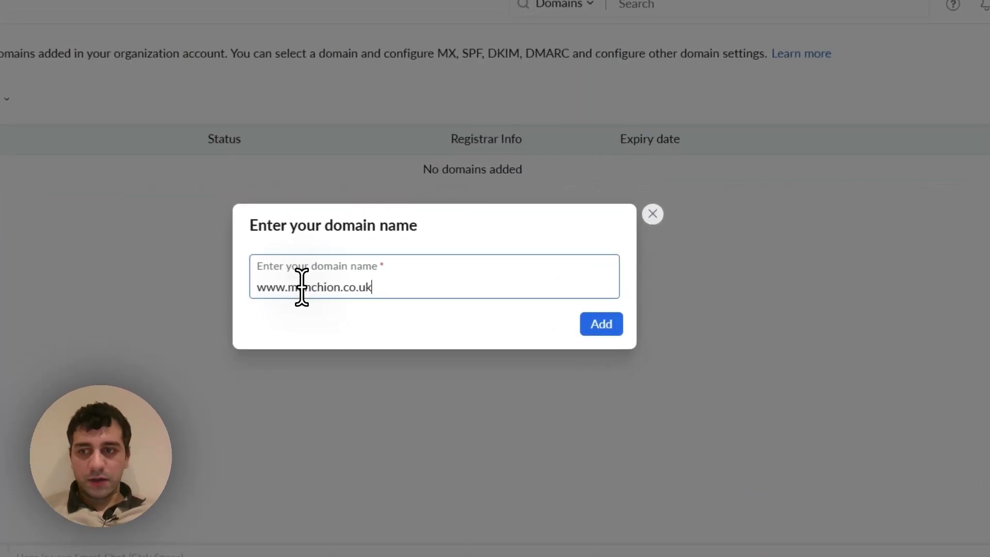
pyautogui.click(601, 323)
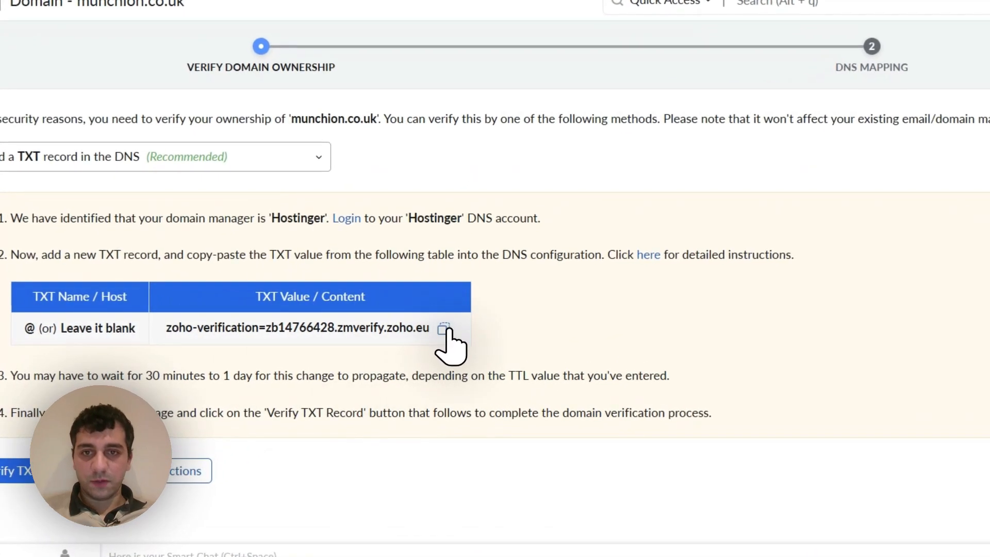
# - Copy the TXT verification value for munchion.co.uk and switch to the domain's DNS records in Hostinger
pyautogui.click(444, 330)
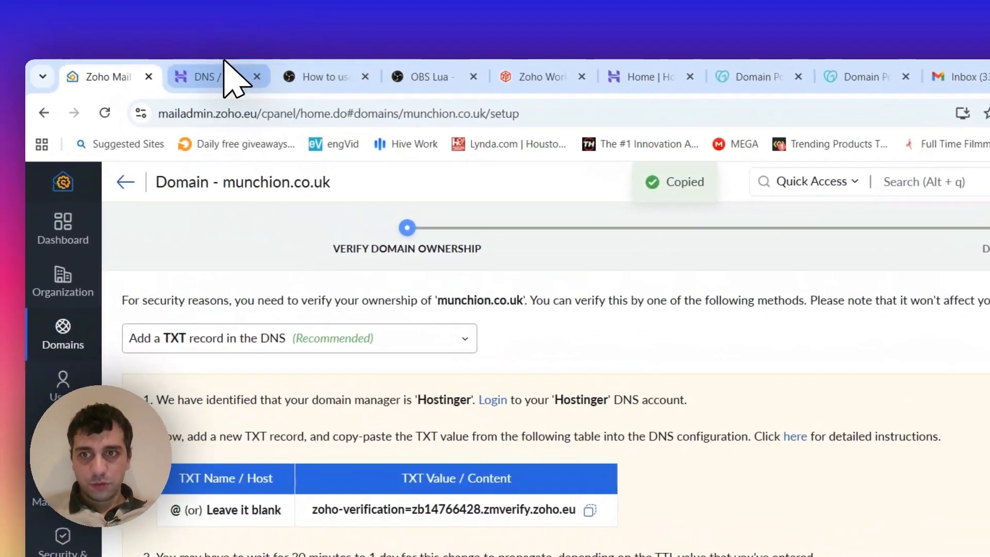
pyautogui.click(231, 77)
pyautogui.click(106, 77)
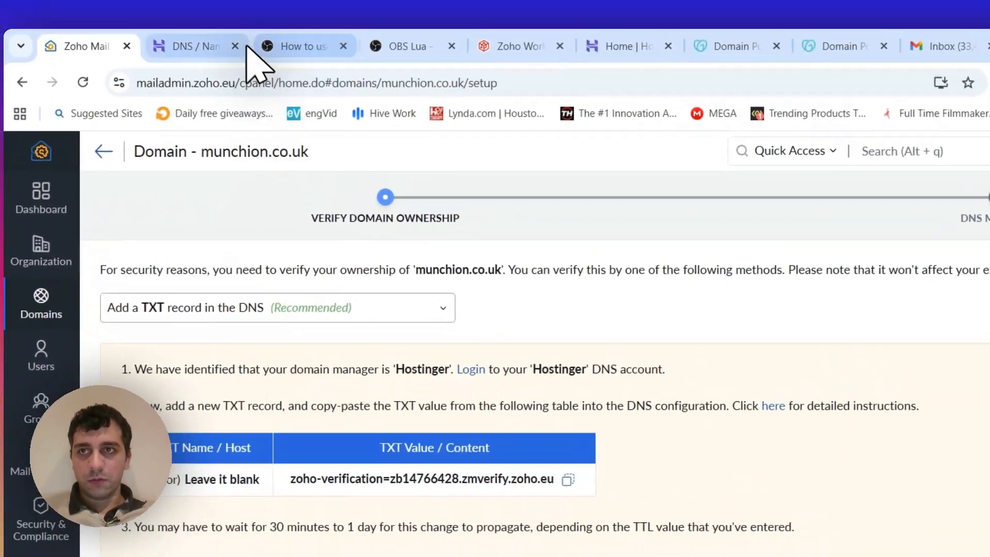
pyautogui.click(250, 2)
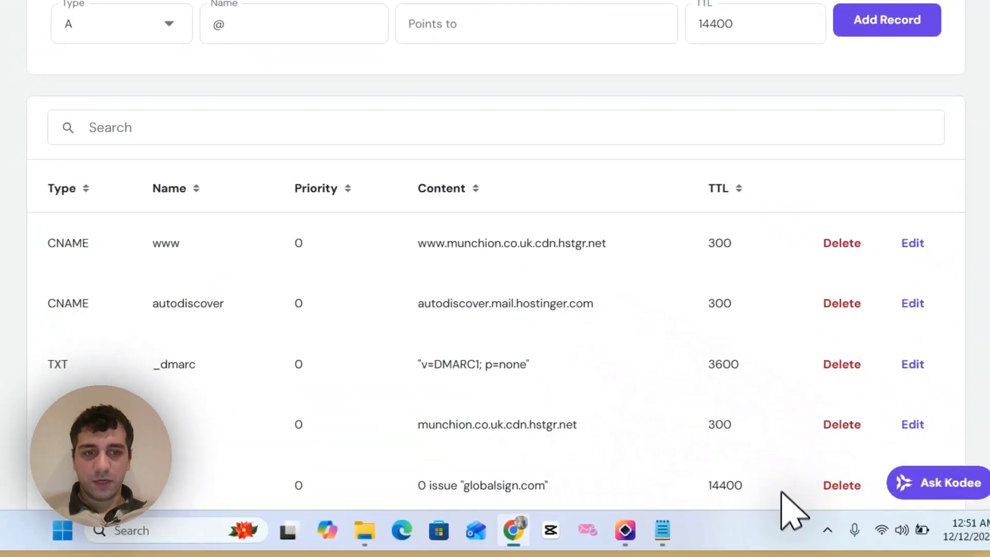
# - Switch to Notepad, add notes about Zoho Mail and the email records below the domain name line, and minimize it
pyautogui.click(661, 529)
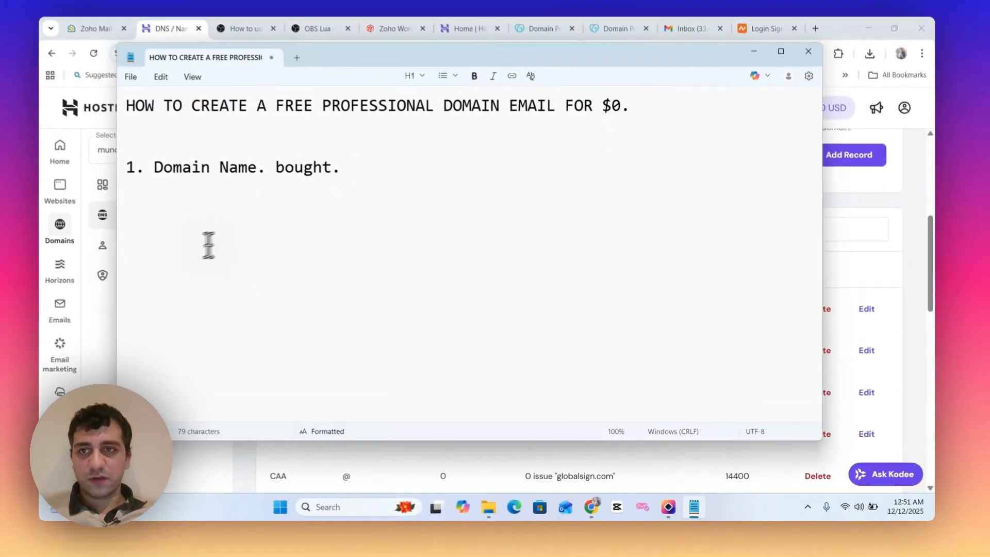
pyautogui.press('Return')
pyautogui.write('2')
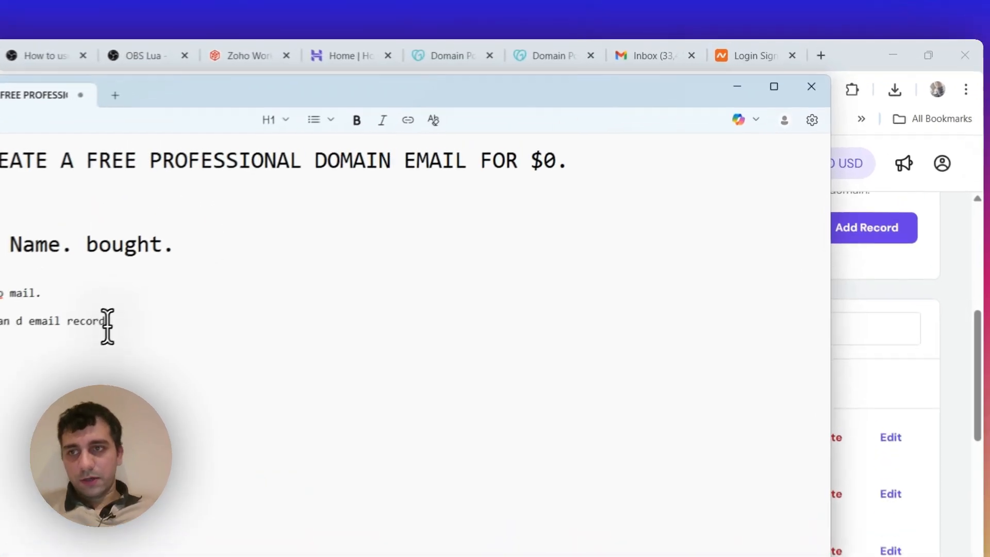
pyautogui.click(734, 91)
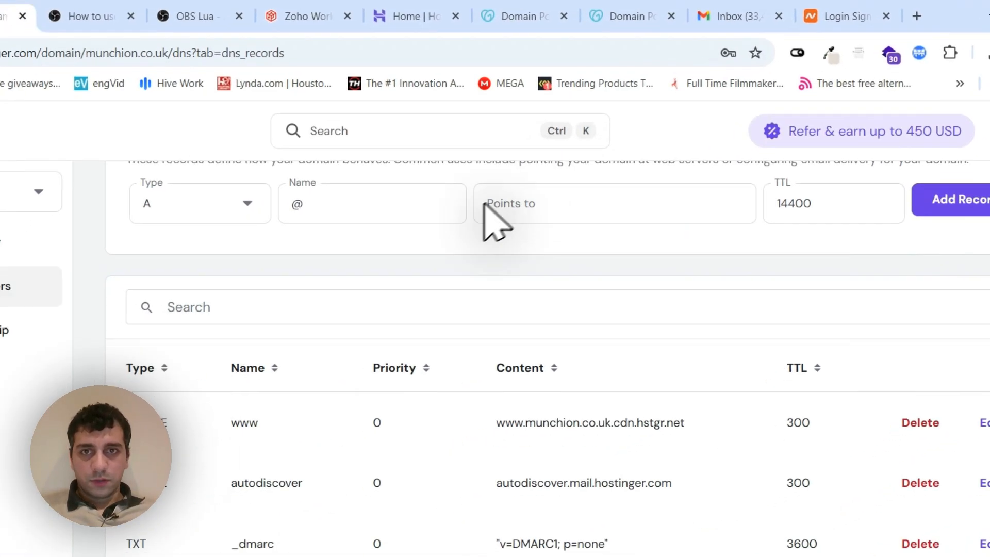
# - Add a TXT record in Hostinger for munchion.co.uk with name @, the copied Zoho verification value and TTL 14400
pyautogui.scroll(3, 541, 232)
pyautogui.scroll(-5, 670, 309)
pyautogui.scroll(5, 747, 356)
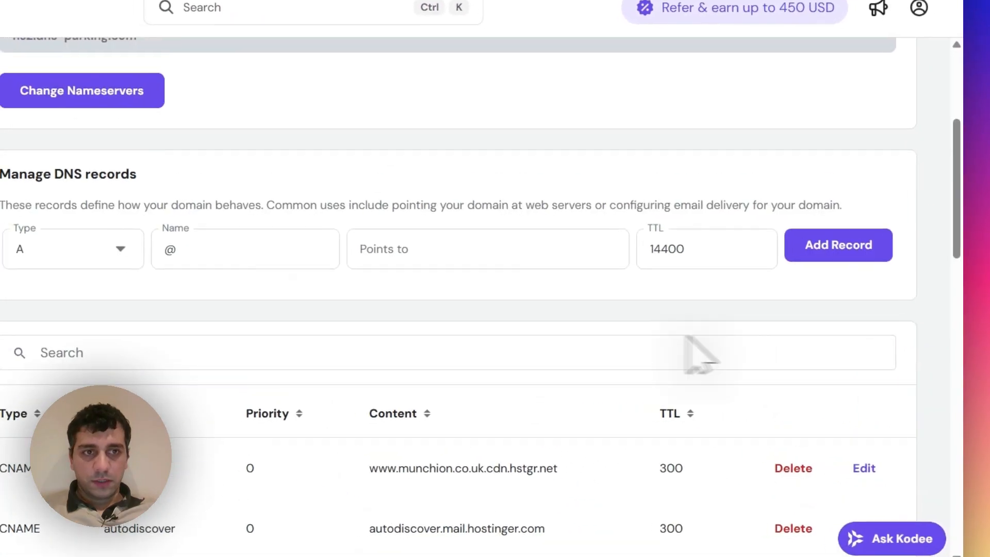
pyautogui.click(807, 279)
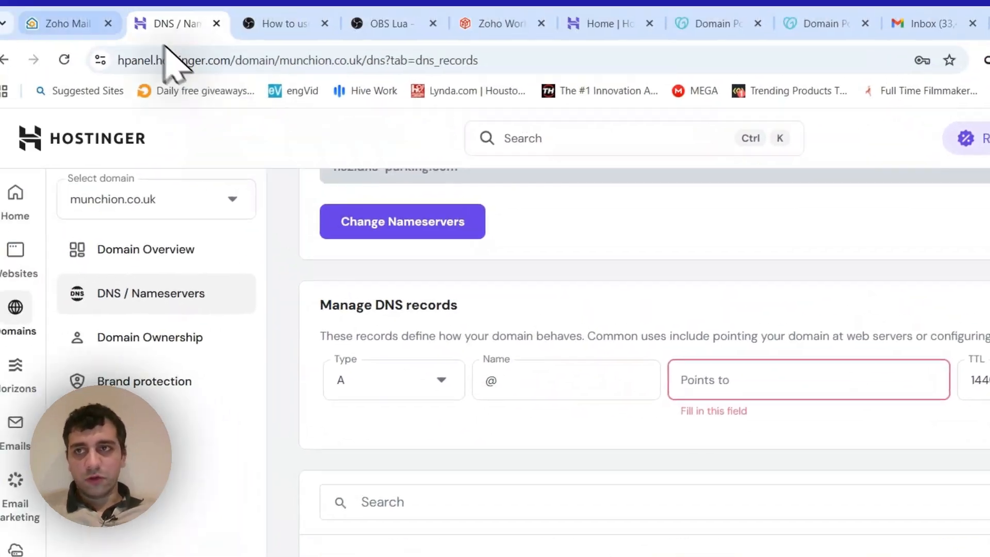
pyautogui.click(77, 22)
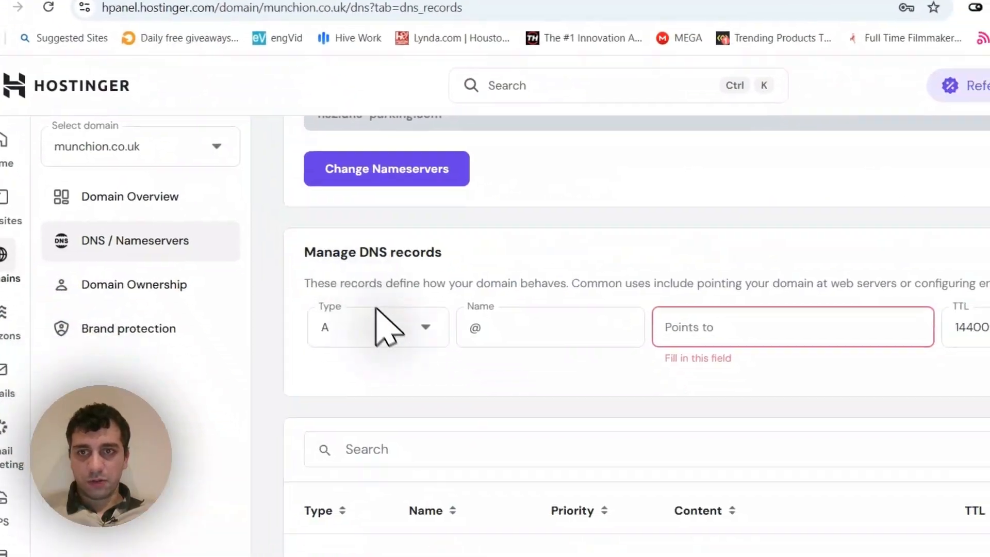
pyautogui.click(384, 325)
pyautogui.scroll(-2, 347, 493)
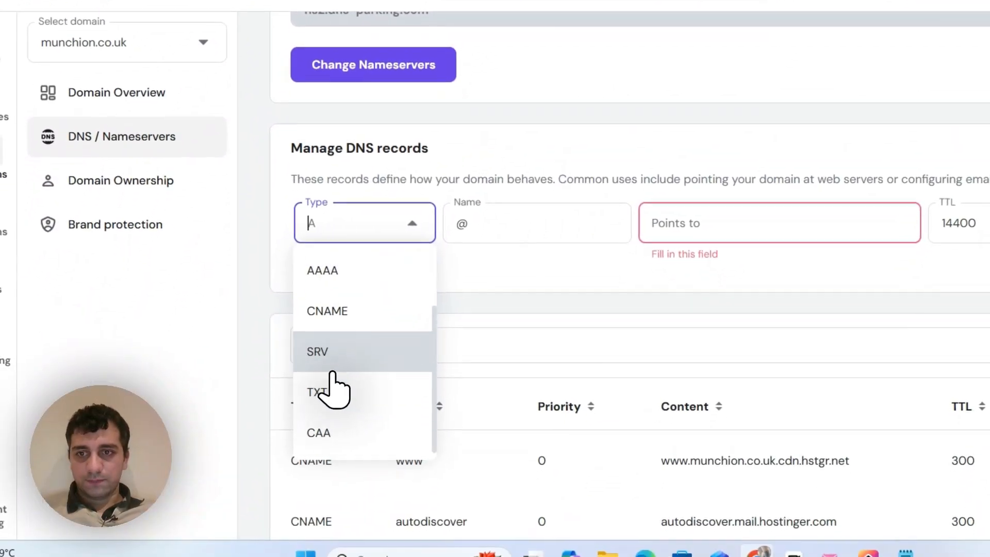
pyautogui.click(317, 312)
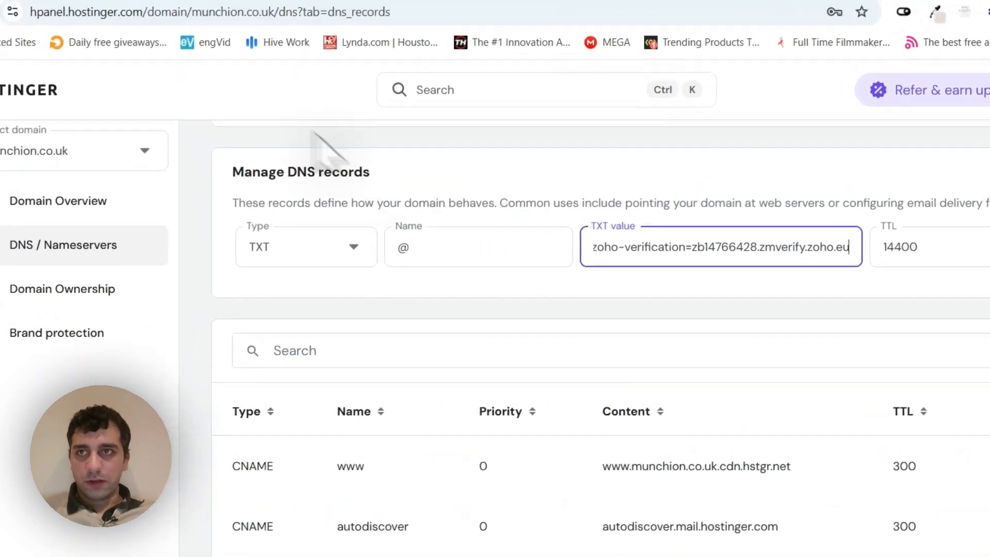
pyautogui.click(164, 55)
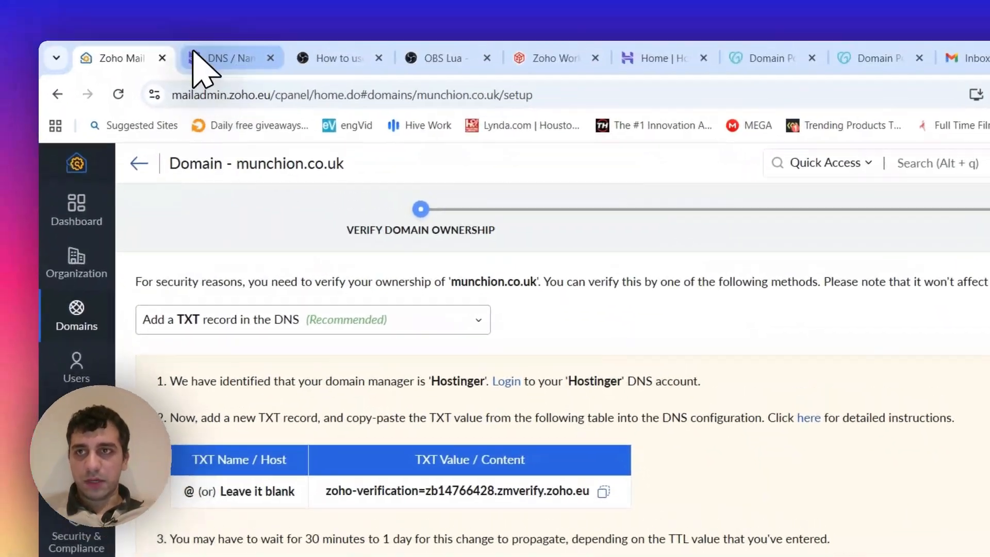
pyautogui.click(196, 56)
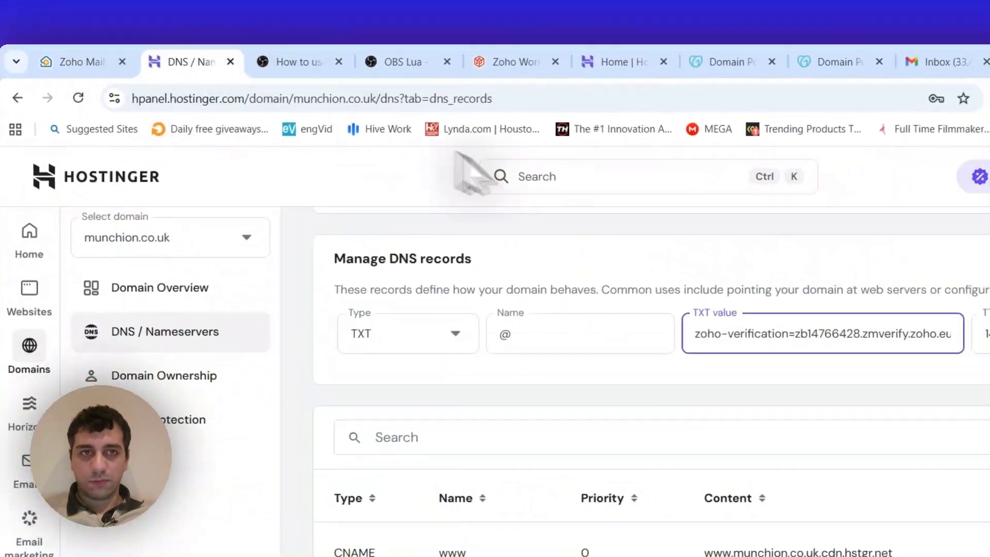
pyautogui.click(987, 326)
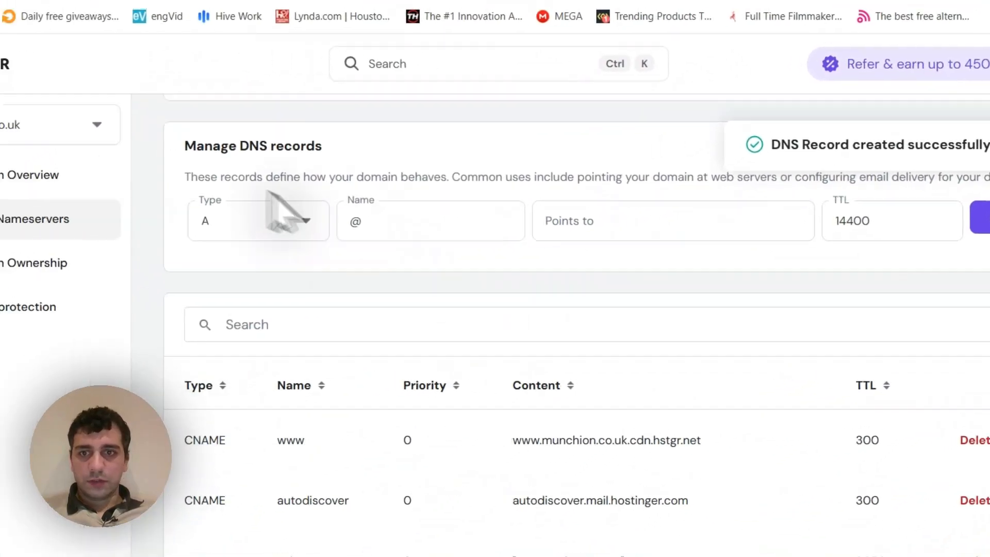
# - Return to Zoho, verify the TXT record for munchion.co.uk, view the domain's general information and go back to the domain list
pyautogui.click(170, 54)
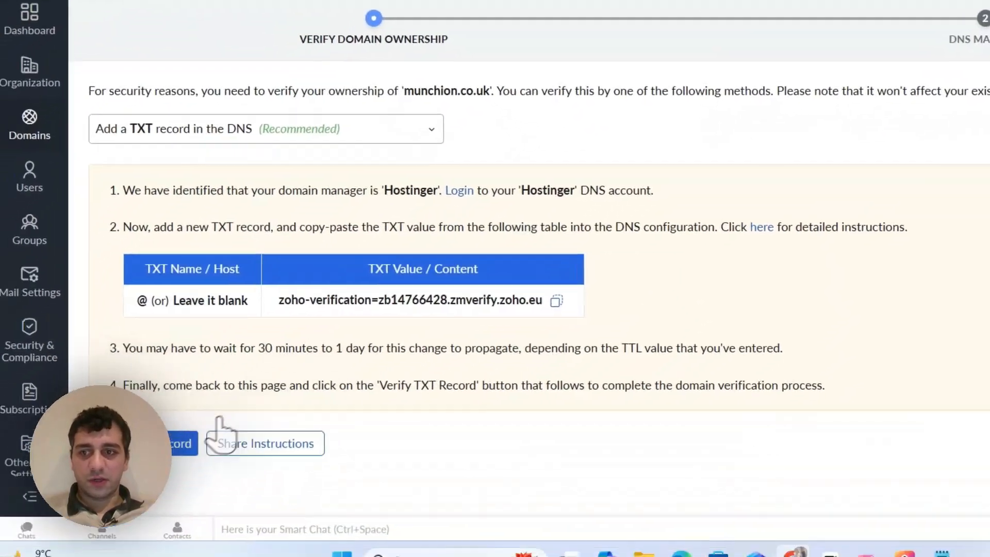
pyautogui.click(181, 436)
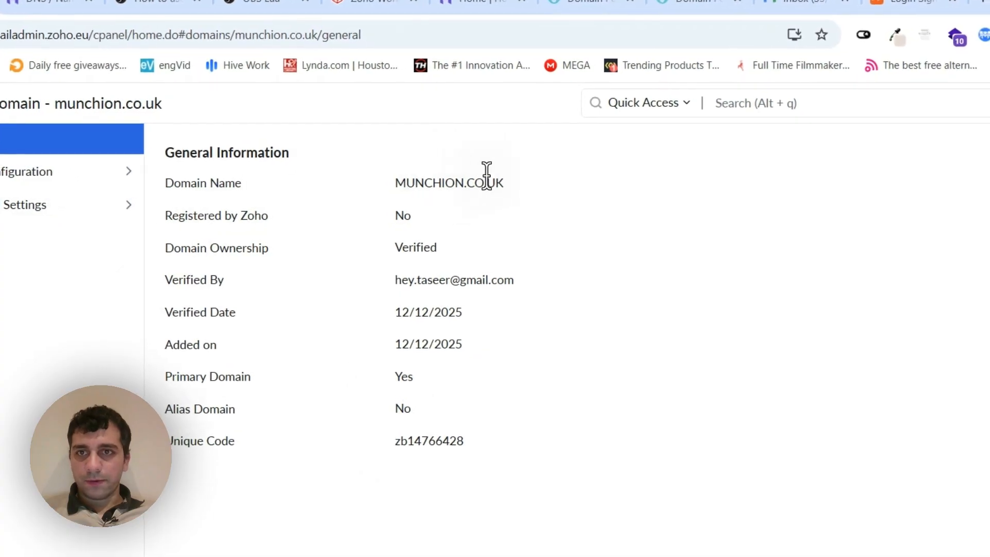
pyautogui.moveTo(487, 181); pyautogui.dragTo(381, 216)
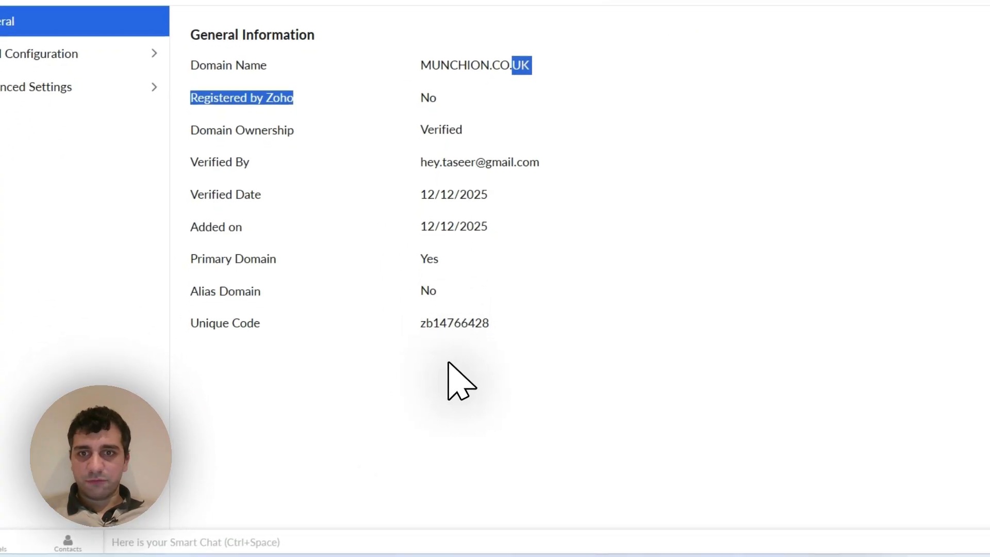
pyautogui.click(164, 133)
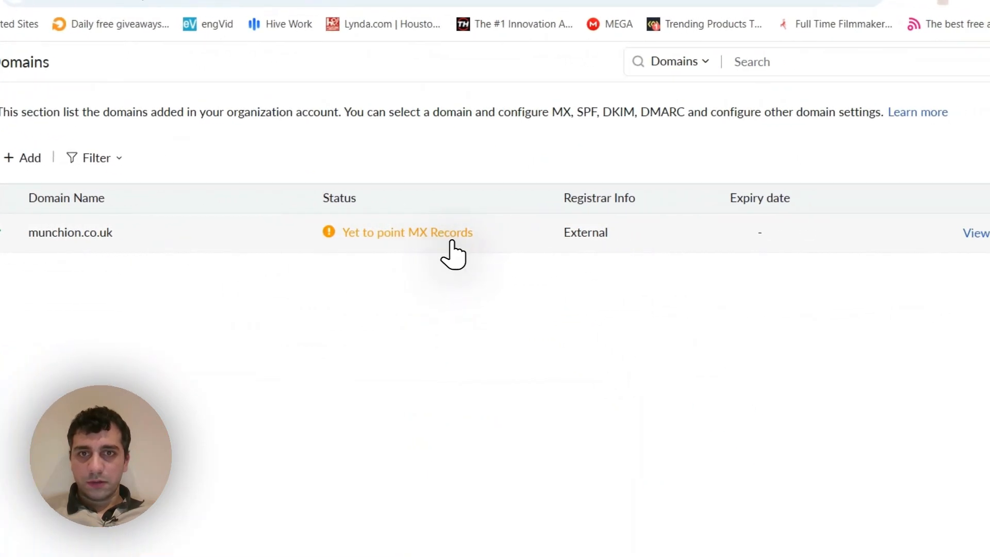
# - Open the MX record settings of munchion.co.uk, copy the value mx.zoho.eu and switch to the Hostinger DNS records
pyautogui.click(452, 241)
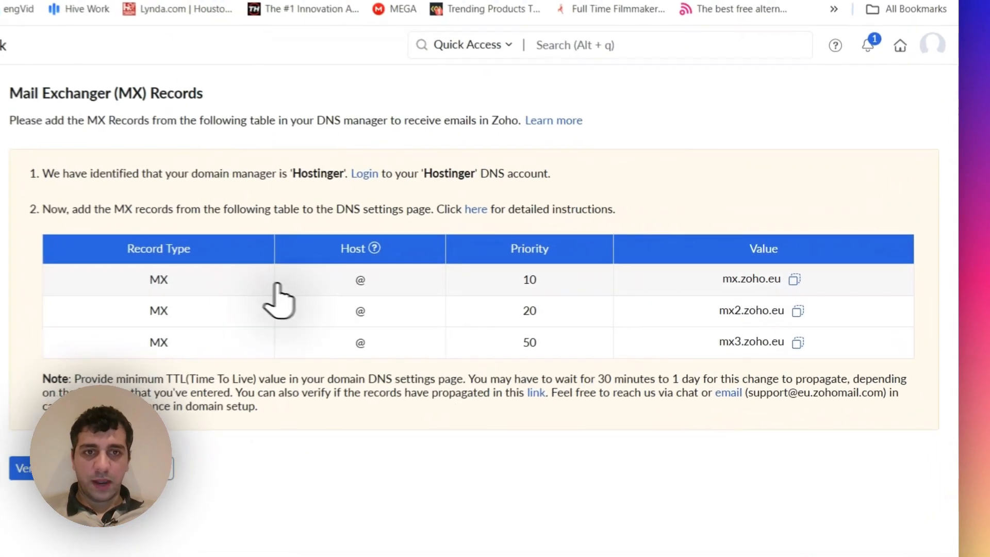
pyautogui.click(794, 279)
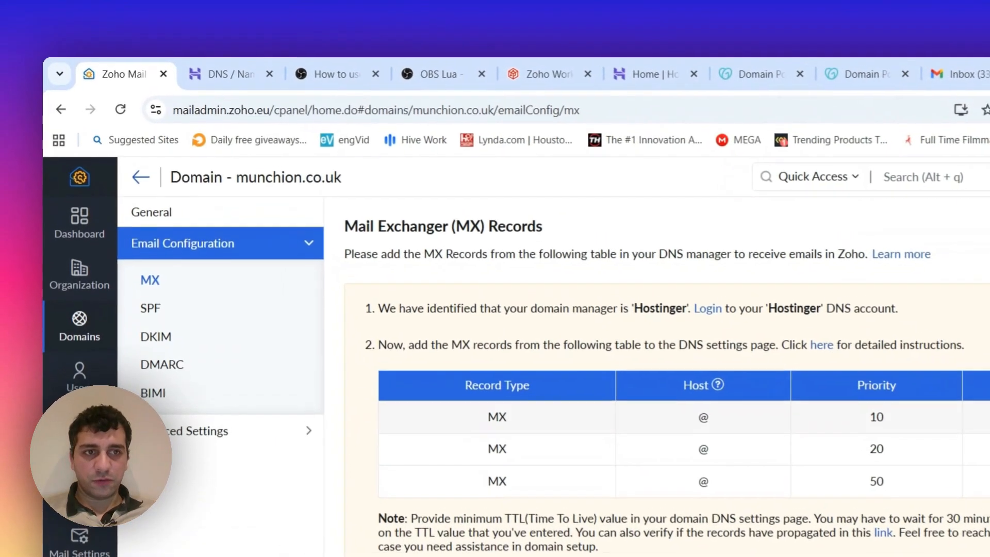
pyautogui.click(214, 76)
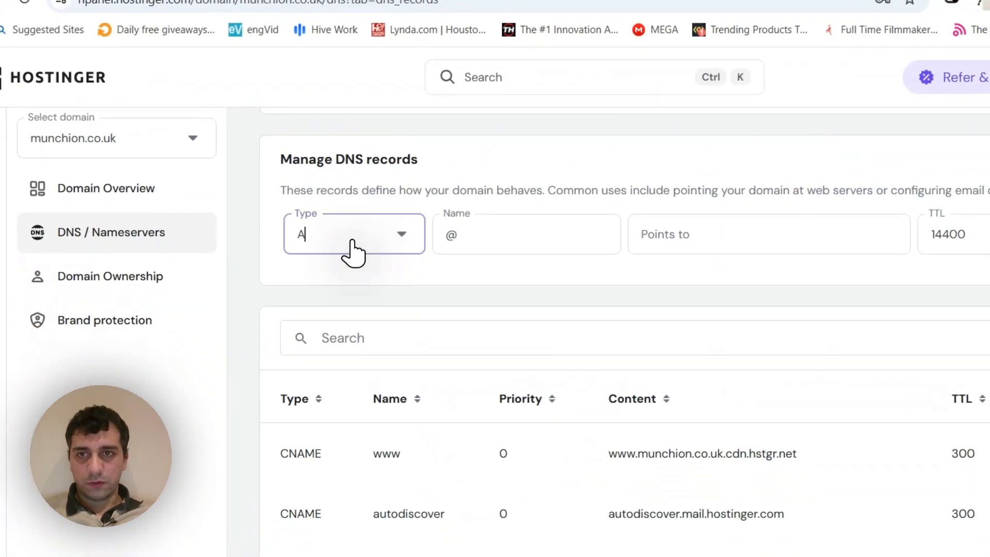
# - Add an MX record for munchion.co.uk with name @, mail server mx.zoho.eu, priority 10 and TTL 14400
pyautogui.click(347, 250)
pyautogui.click(335, 291)
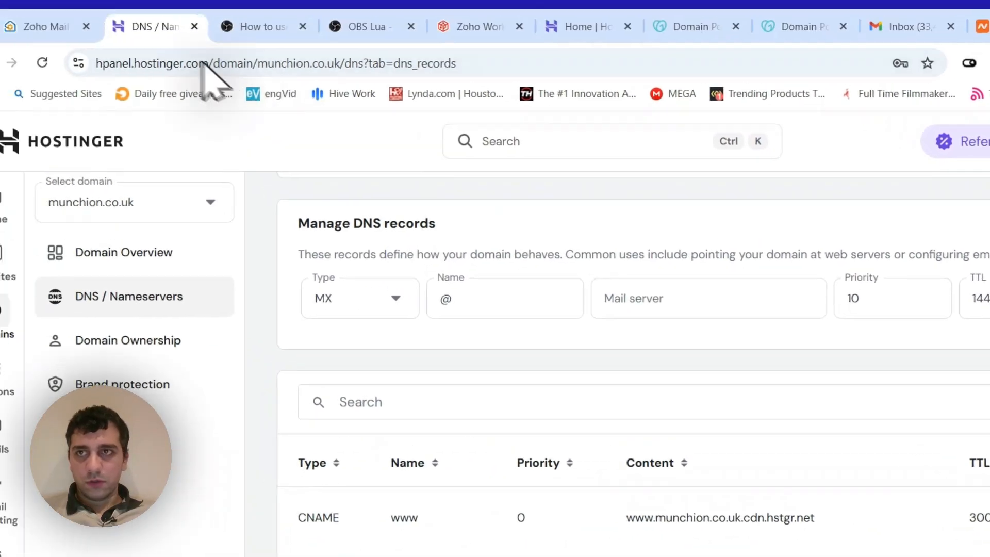
pyautogui.click(132, 67)
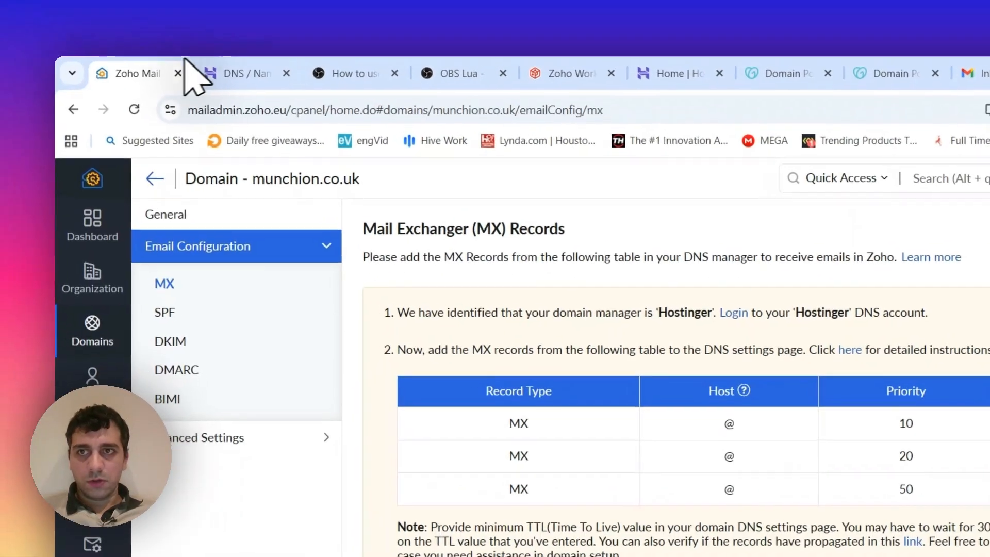
pyautogui.click(226, 63)
pyautogui.click(156, 64)
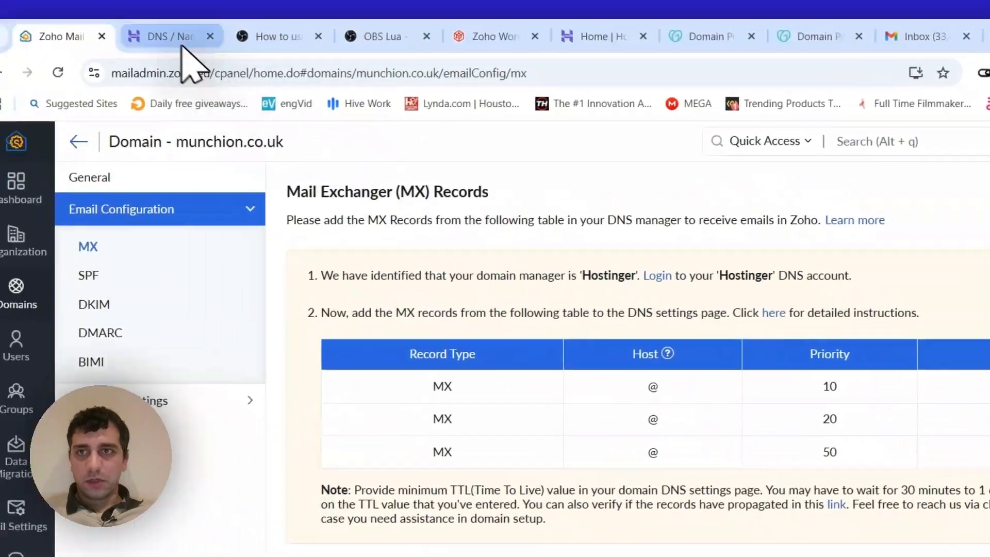
pyautogui.click(250, 76)
pyautogui.click(525, 250)
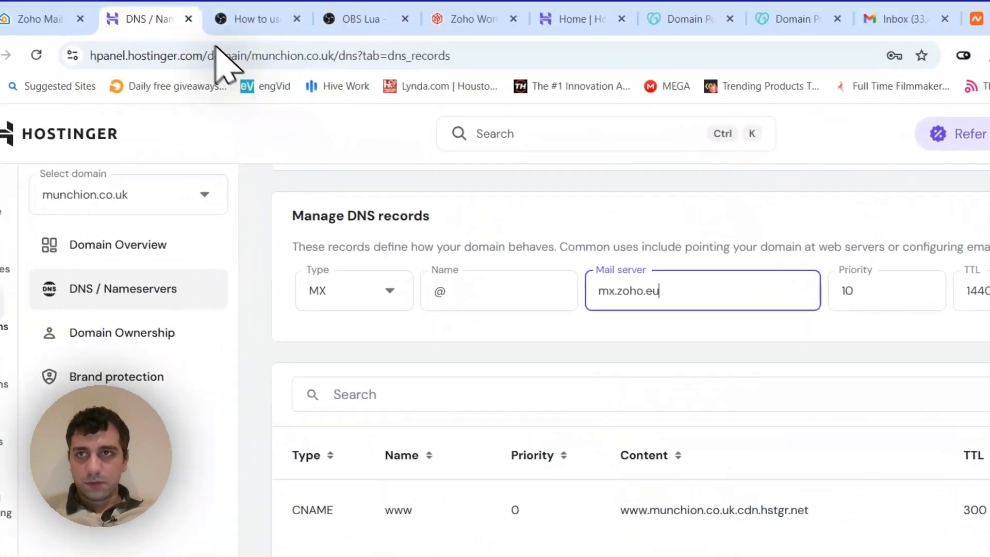
pyautogui.click(162, 64)
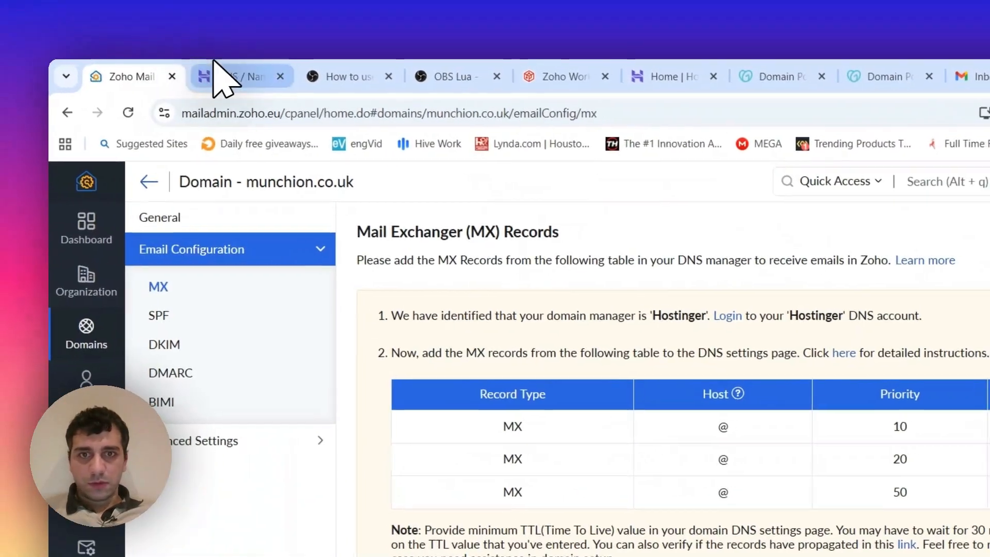
pyautogui.click(220, 77)
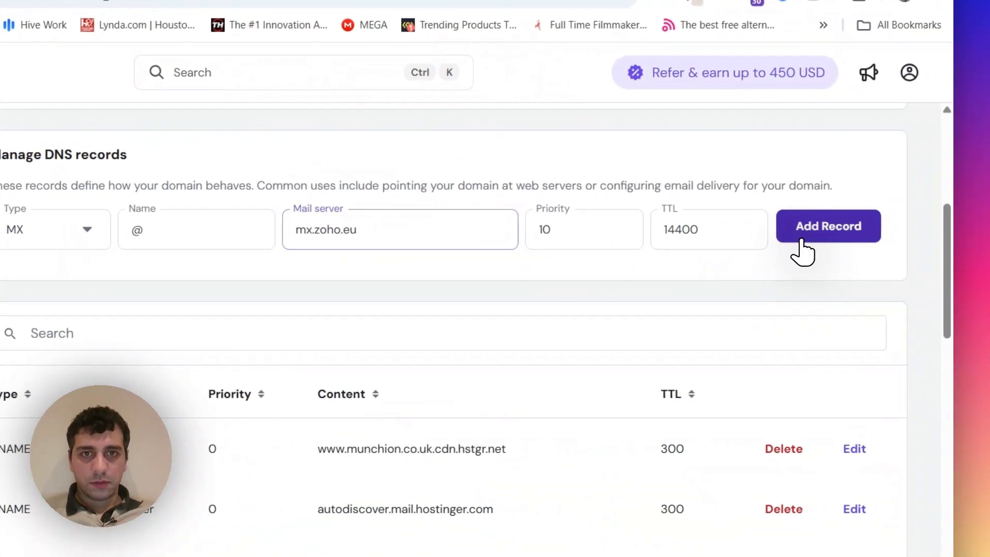
pyautogui.click(802, 240)
# - Add a second MX record with name @, mail server mx2.zoho.eu, priority 20 and TTL 14400
pyautogui.click(86, 229)
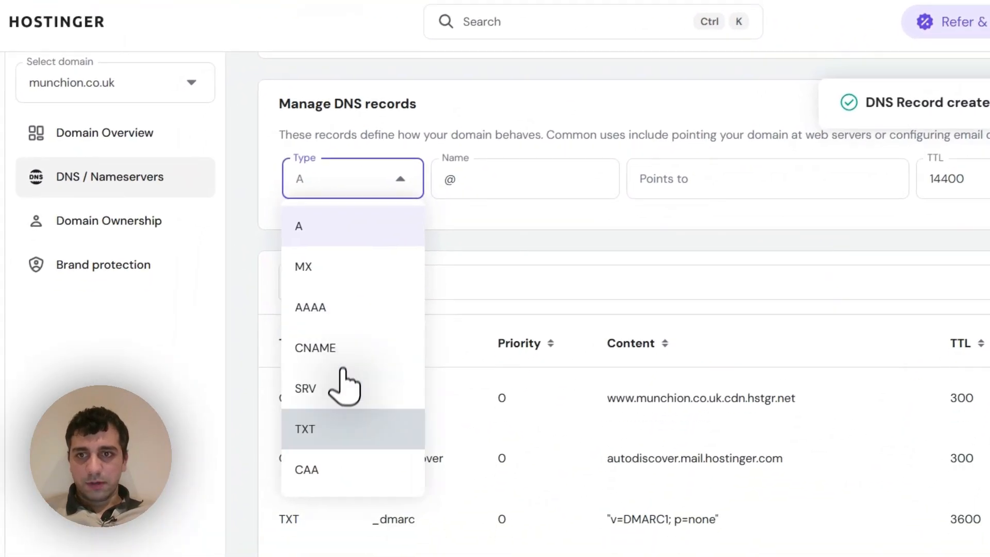
pyautogui.click(327, 274)
pyautogui.click(642, 185)
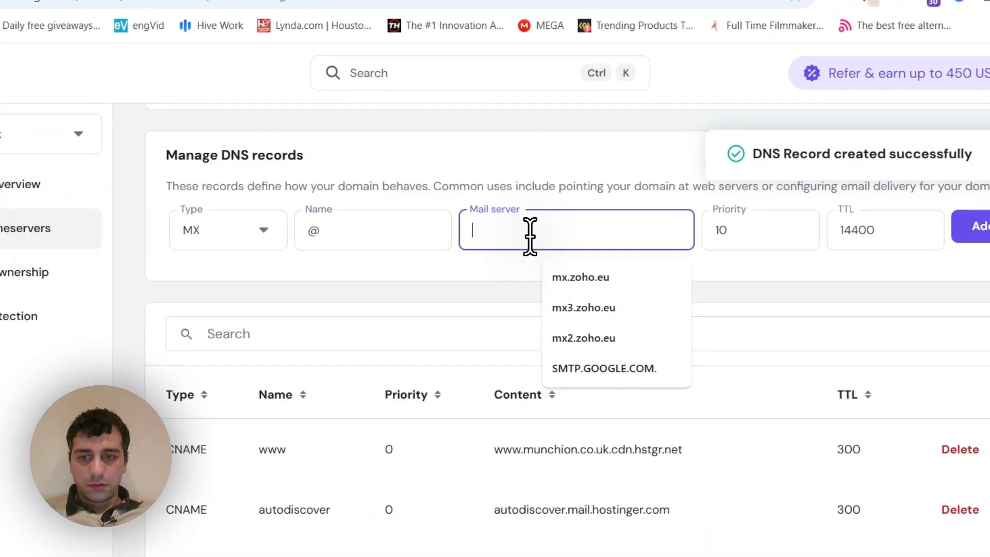
pyautogui.hotkey('ctrl', 'v')
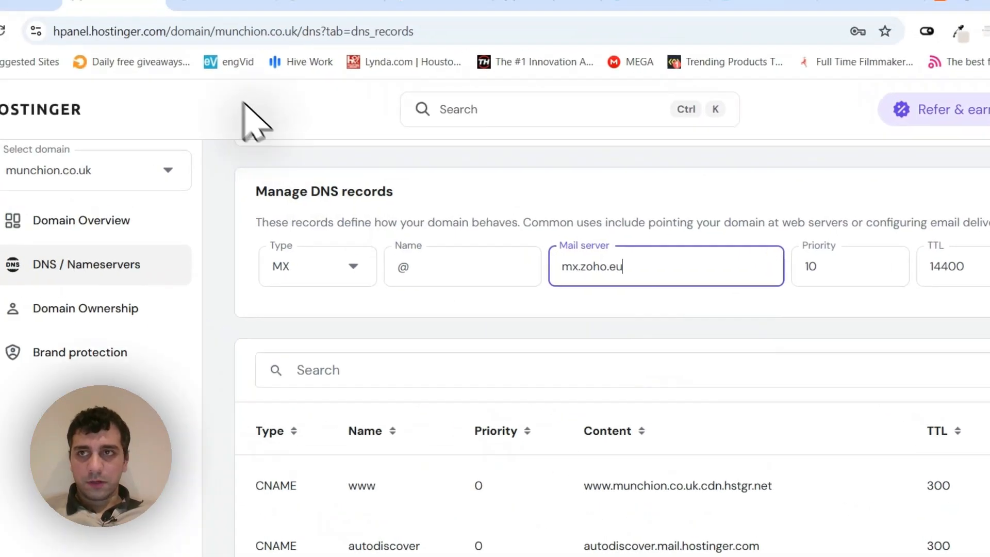
pyautogui.click(174, 58)
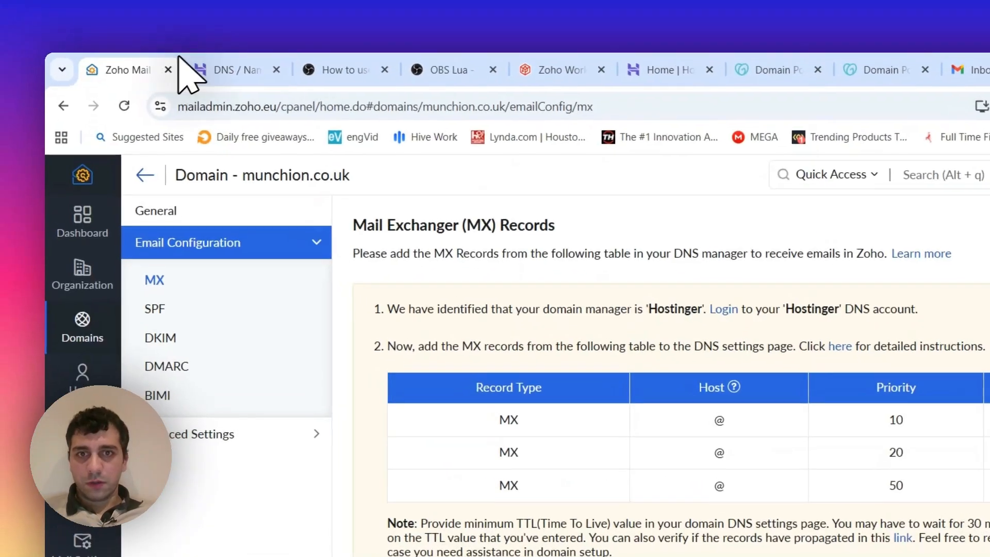
pyautogui.click(240, 62)
pyautogui.click(677, 348)
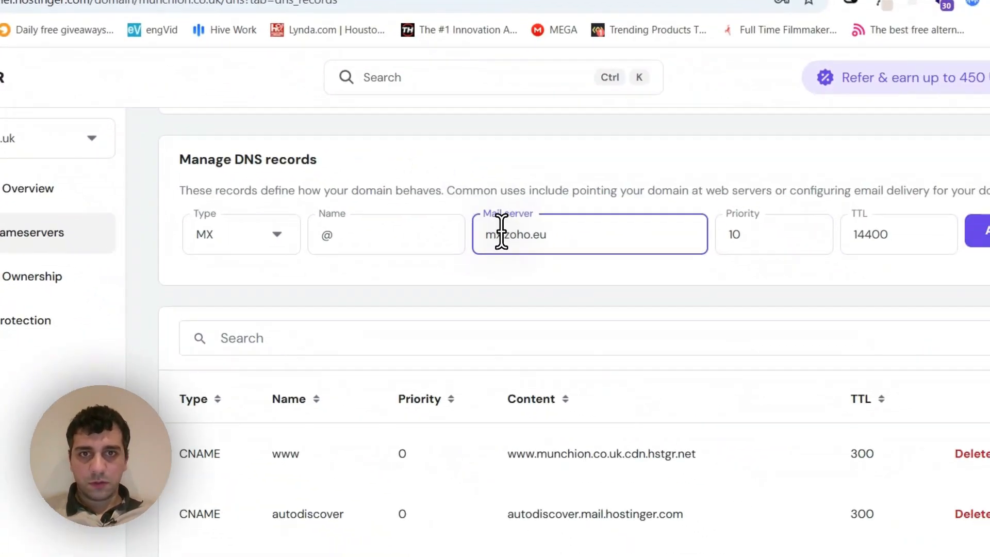
pyautogui.write('2')
pyautogui.doubleClick(712, 215)
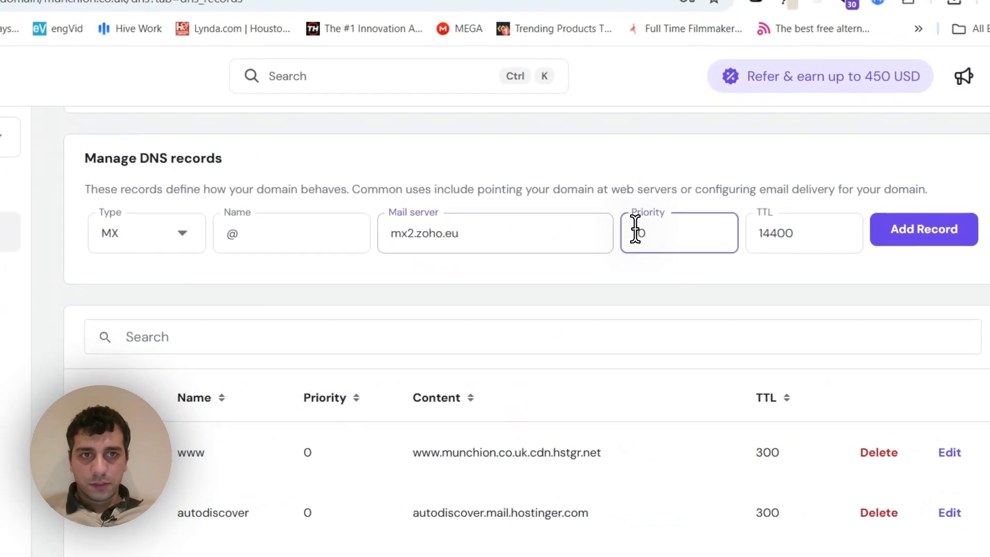
pyautogui.write('20')
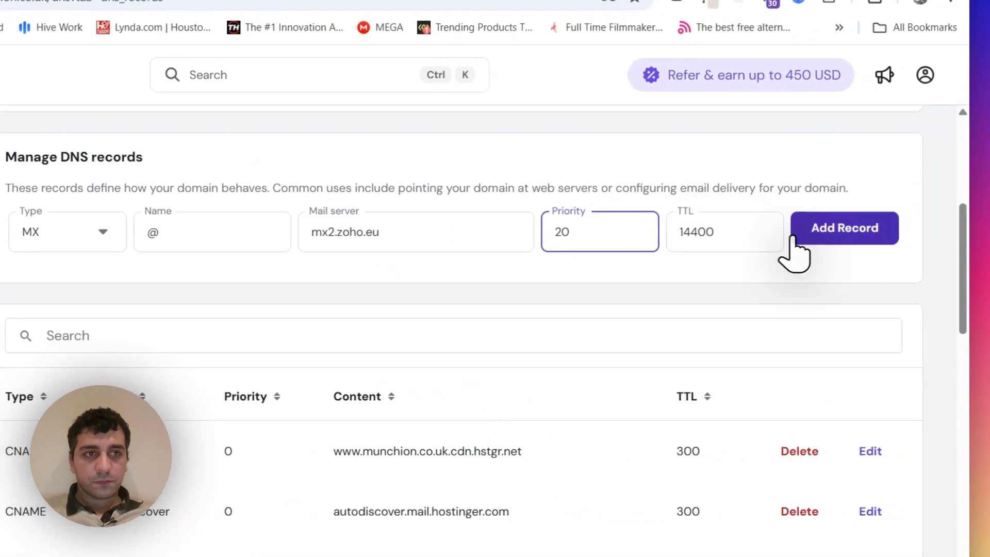
pyautogui.click(879, 243)
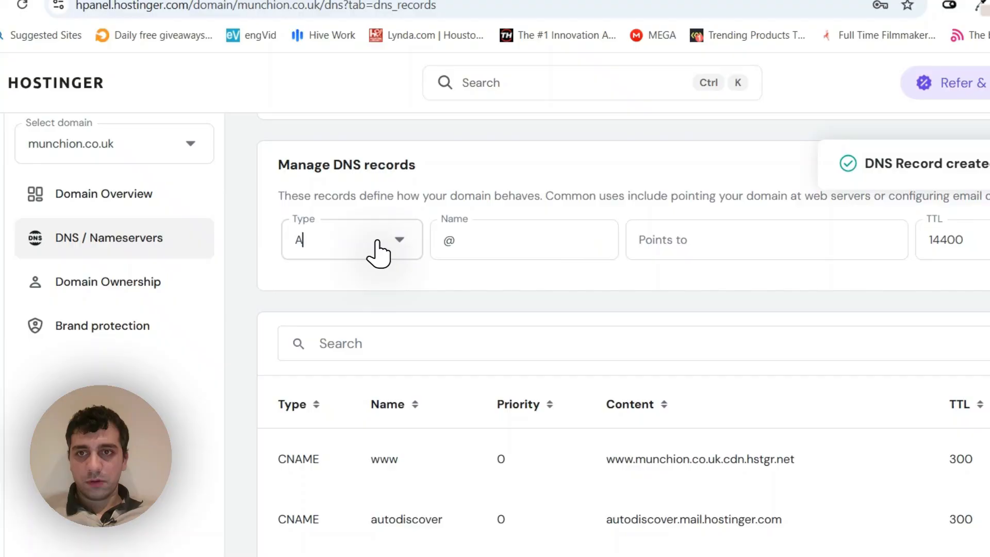
# - Add a third MX record with name @, mail server mx3.zoho.eu, priority 50 and TTL 14400, and verify the MX records in Zoho
pyautogui.click(369, 246)
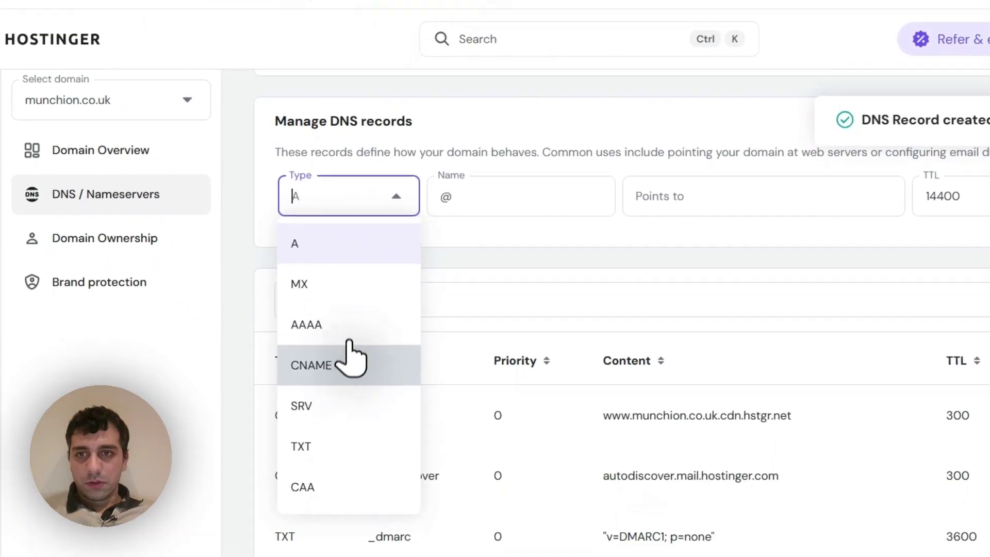
pyautogui.scroll(1, 339, 355)
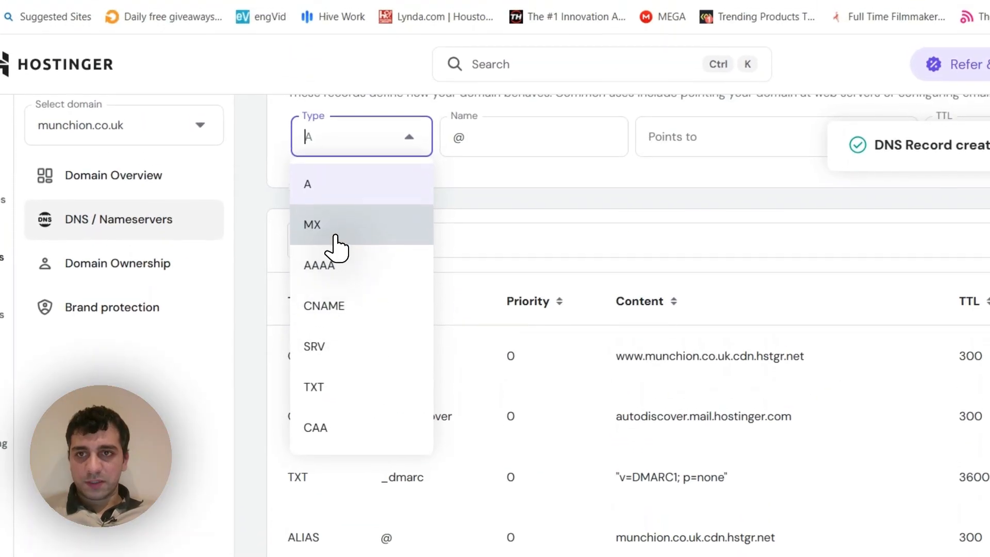
pyautogui.click(335, 164)
pyautogui.scroll(3, 433, 168)
pyautogui.click(531, 369)
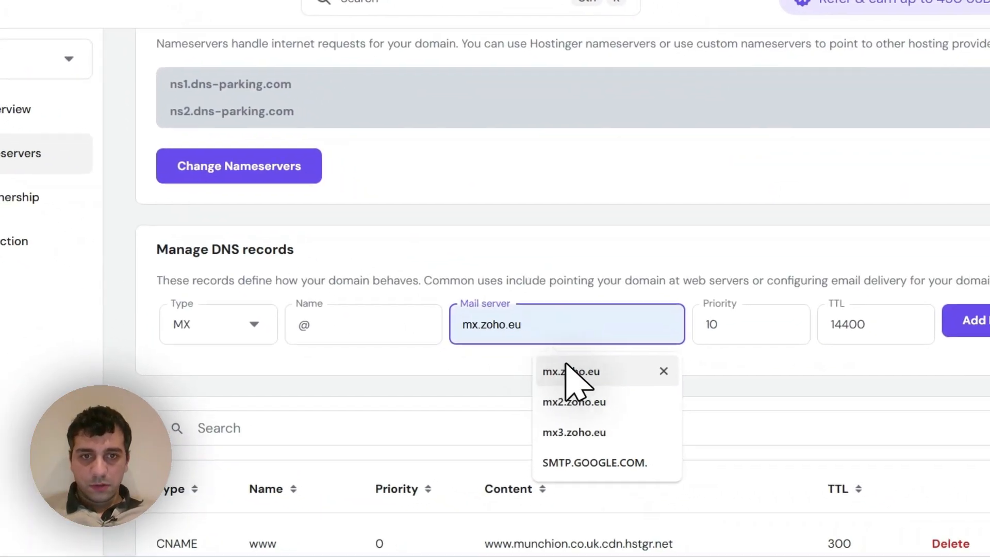
pyautogui.click(573, 407)
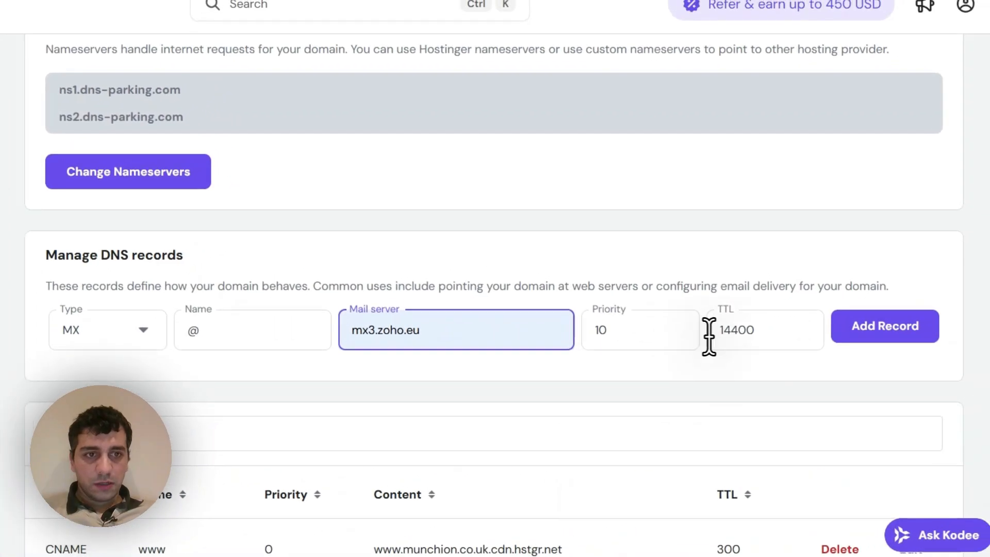
pyautogui.doubleClick(693, 296)
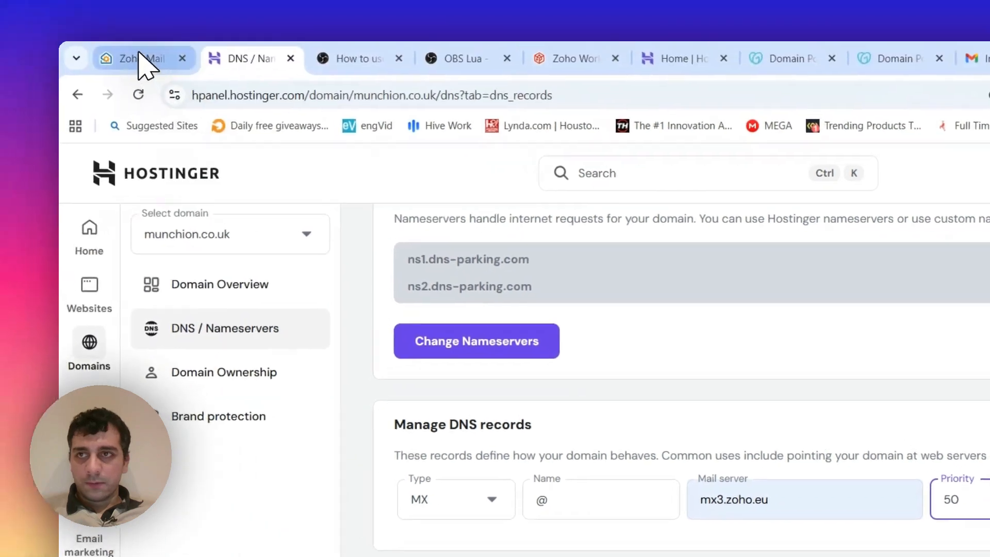
pyautogui.click(142, 59)
pyautogui.click(248, 58)
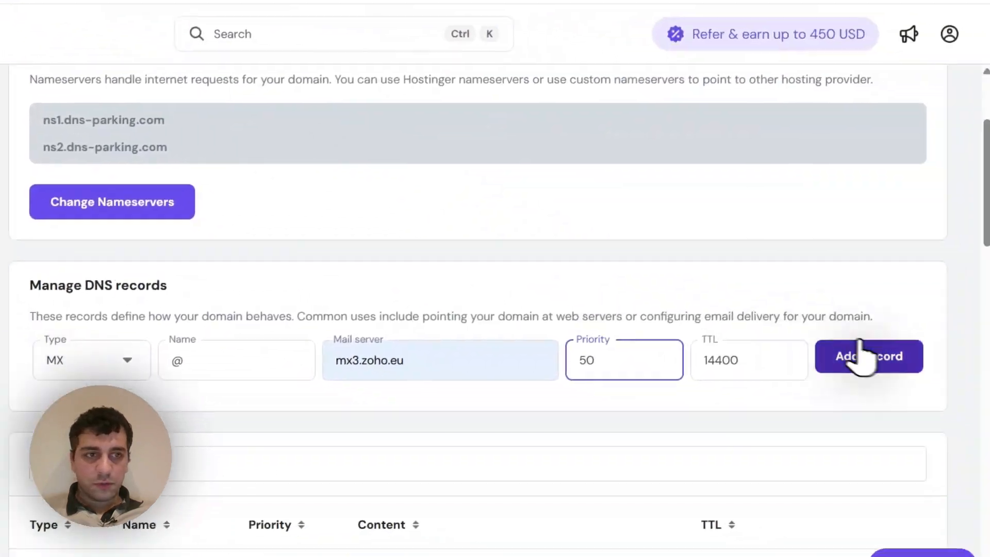
pyautogui.click(858, 355)
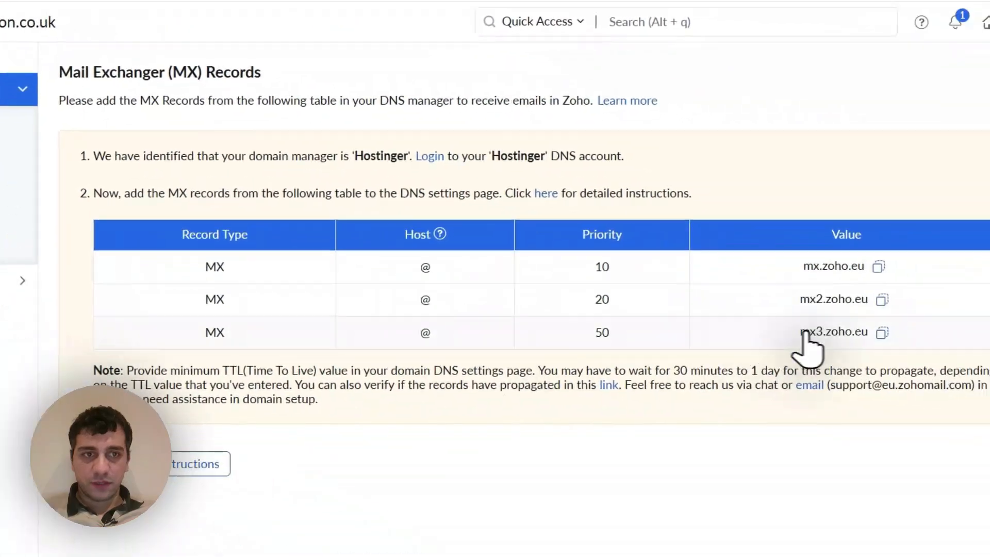
pyautogui.click(301, 398)
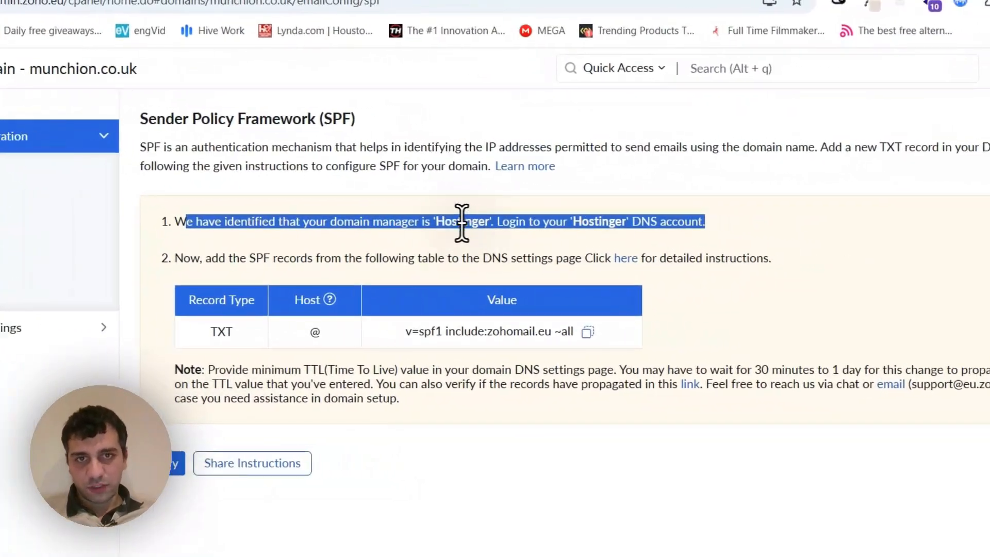
# - Add Zoho's SPF entry in Hostinger as a TXT record with name @ and value v=spf1 include:zohomail.eu ~all
pyautogui.click(198, 61)
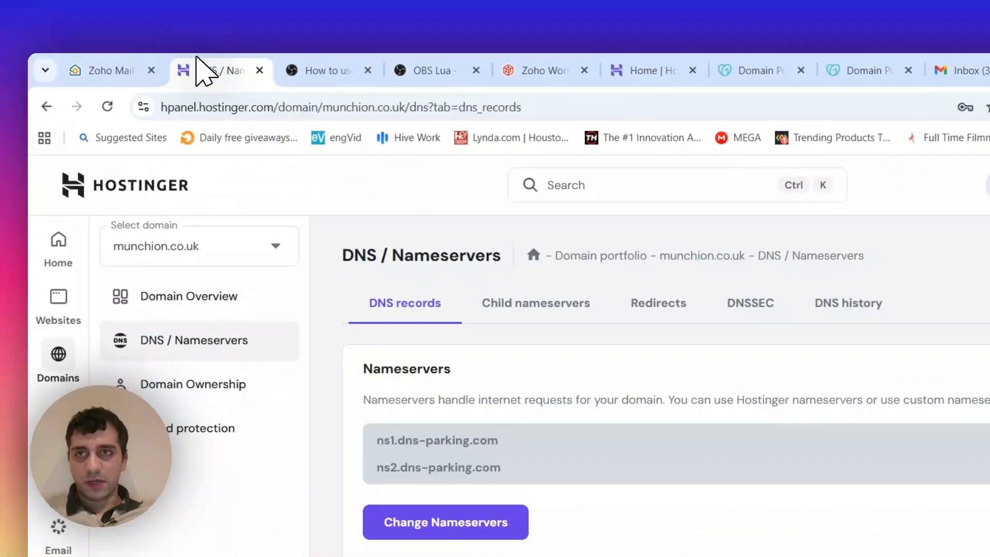
pyautogui.scroll(-3, 636, 342)
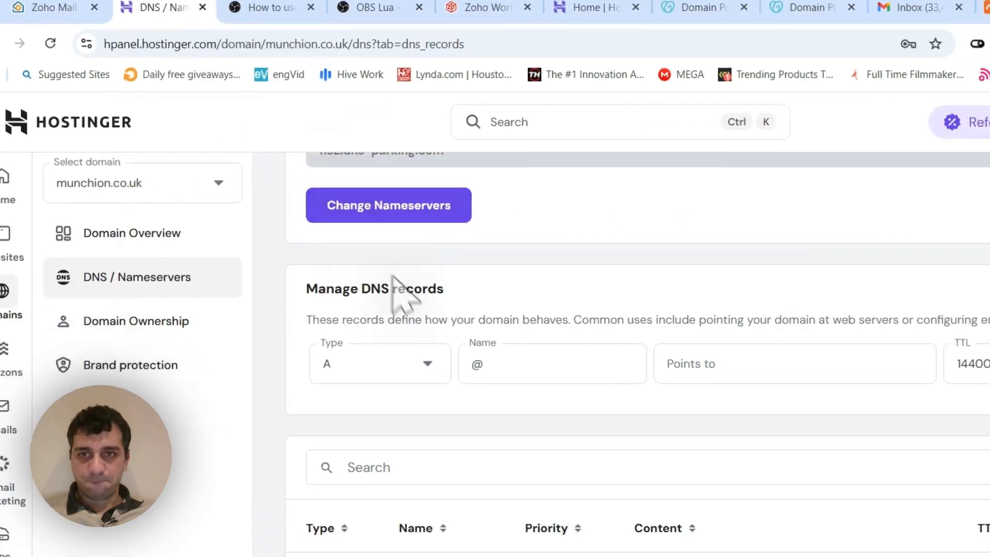
pyautogui.click(417, 364)
pyautogui.scroll(-2, 330, 408)
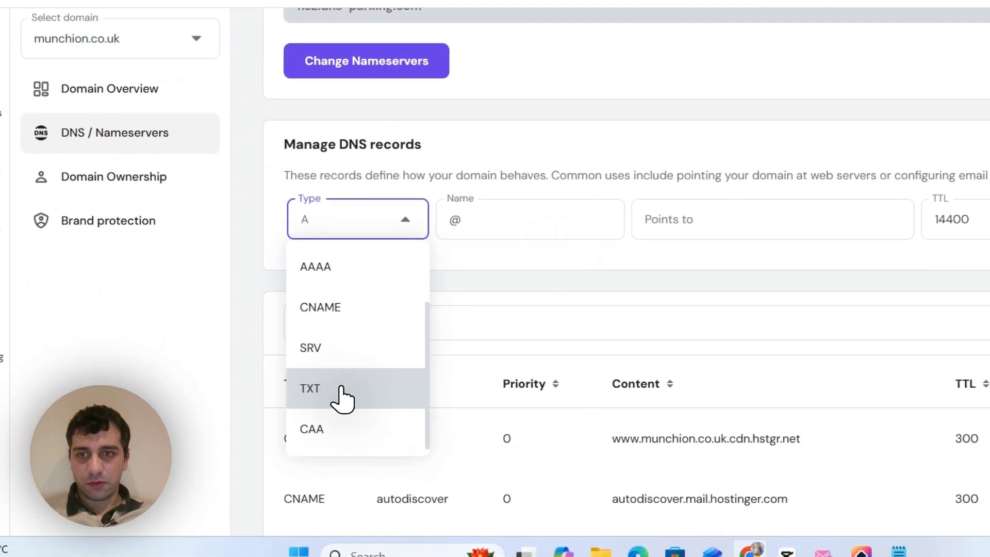
pyautogui.click(328, 410)
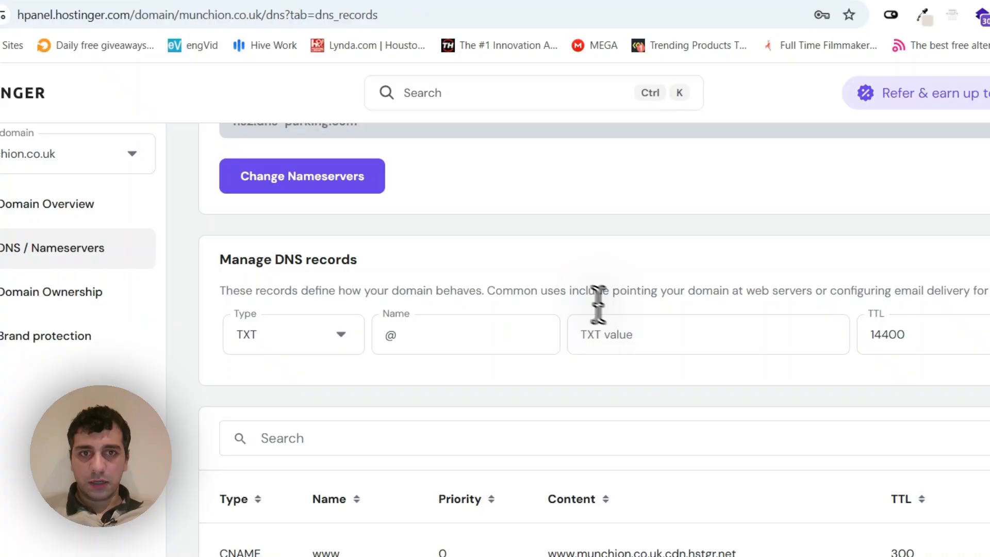
pyautogui.click(810, 438)
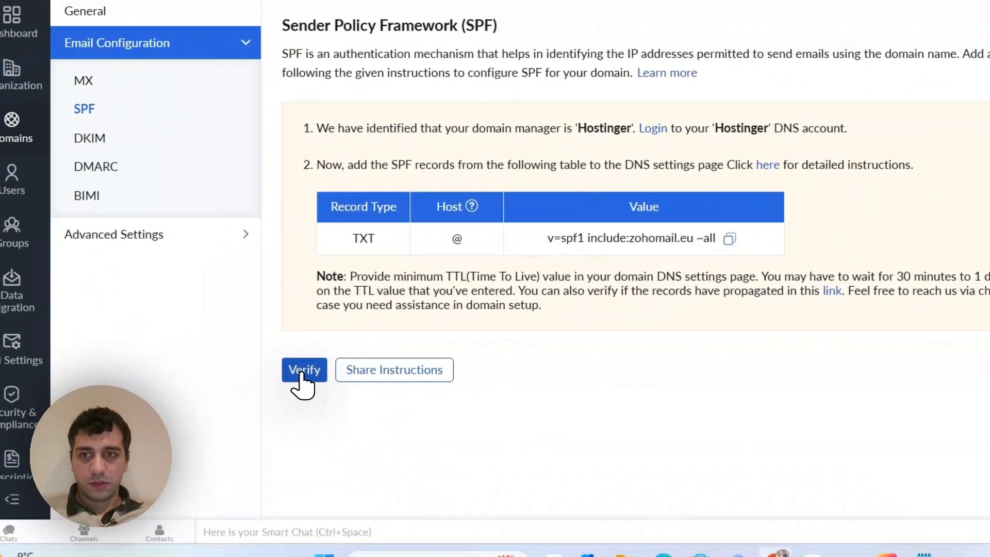
# - Verify the SPF record in Zoho, reload the Hostinger DNS page, and run the SPF verification again
pyautogui.click(247, 384)
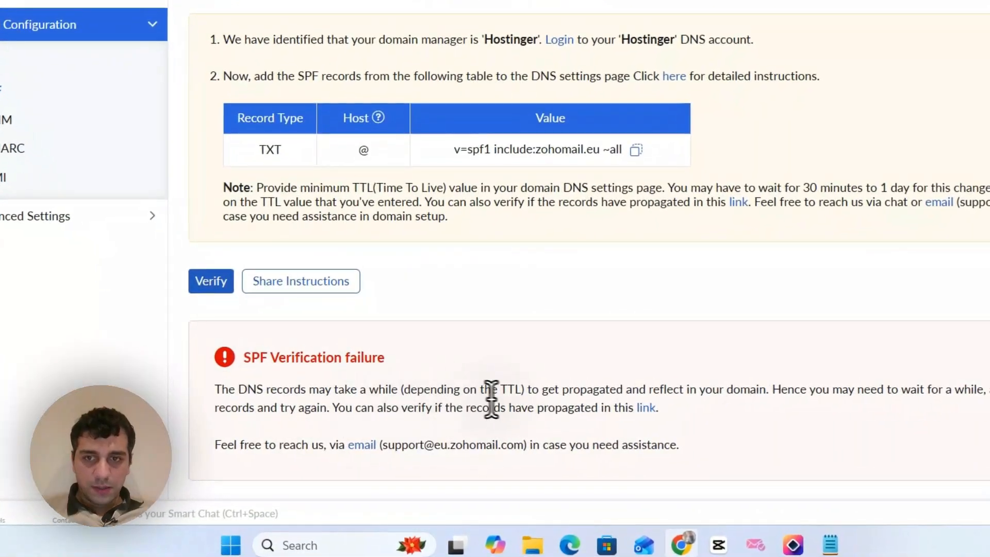
pyautogui.moveTo(404, 390); pyautogui.dragTo(627, 390)
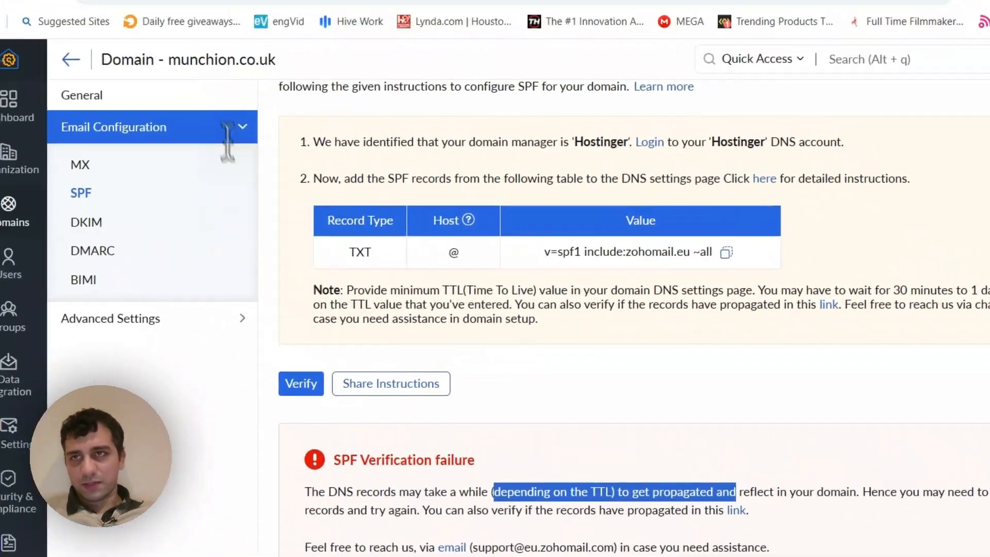
pyautogui.click(237, 67)
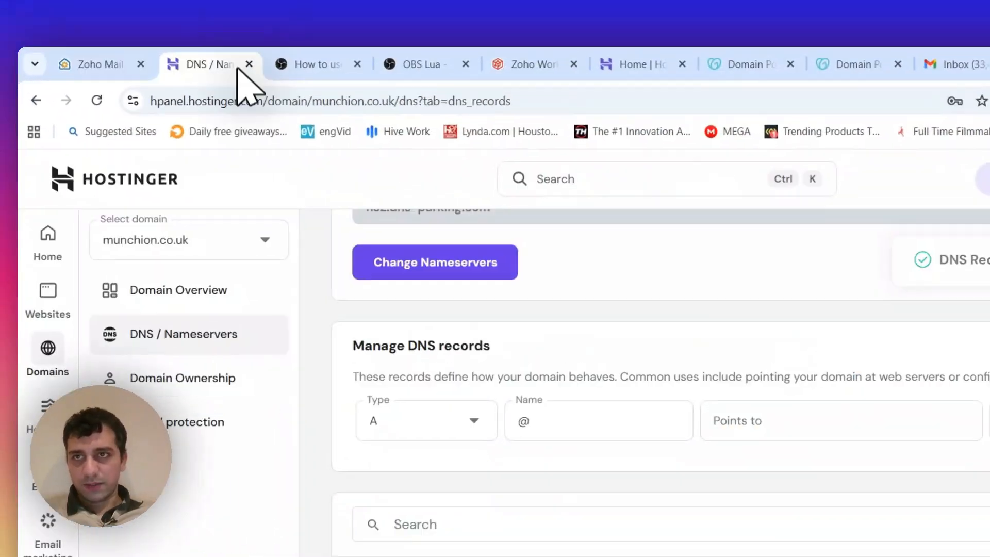
pyautogui.click(96, 100)
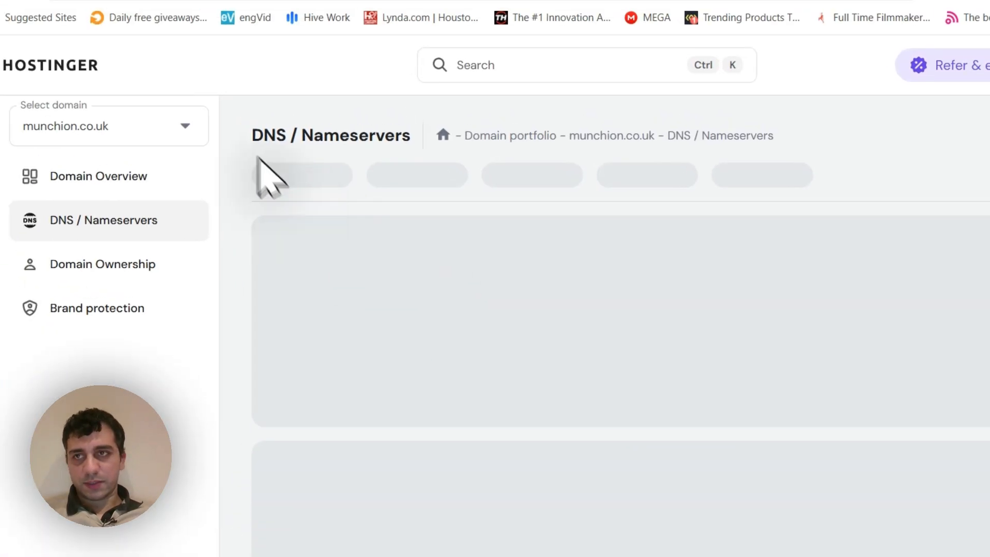
pyautogui.click(133, 62)
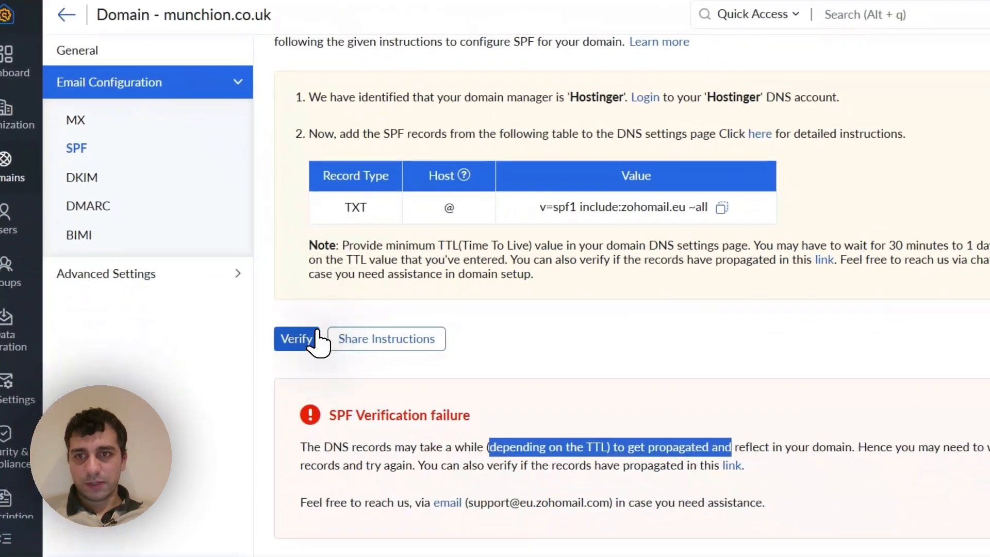
pyautogui.click(316, 335)
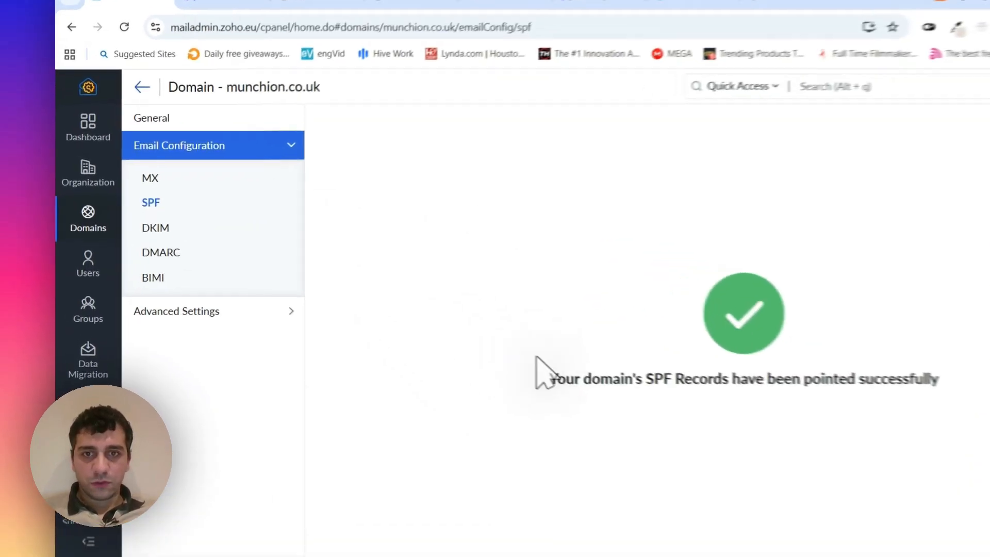
# - Open the DKIM settings of munchion.co.uk, try to turn on the DKIM status, and view the DMARC settings
pyautogui.click(187, 234)
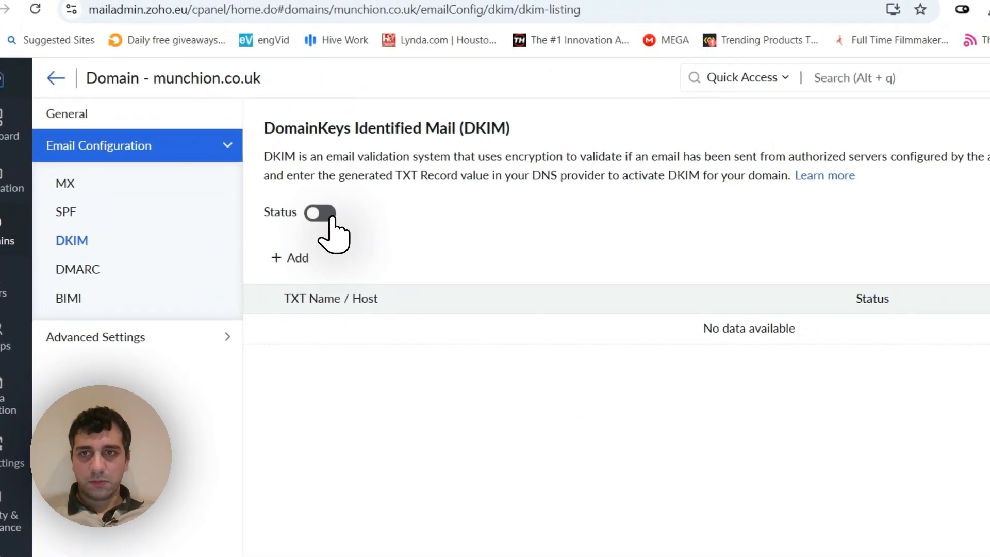
pyautogui.click(332, 212)
pyautogui.click(587, 317)
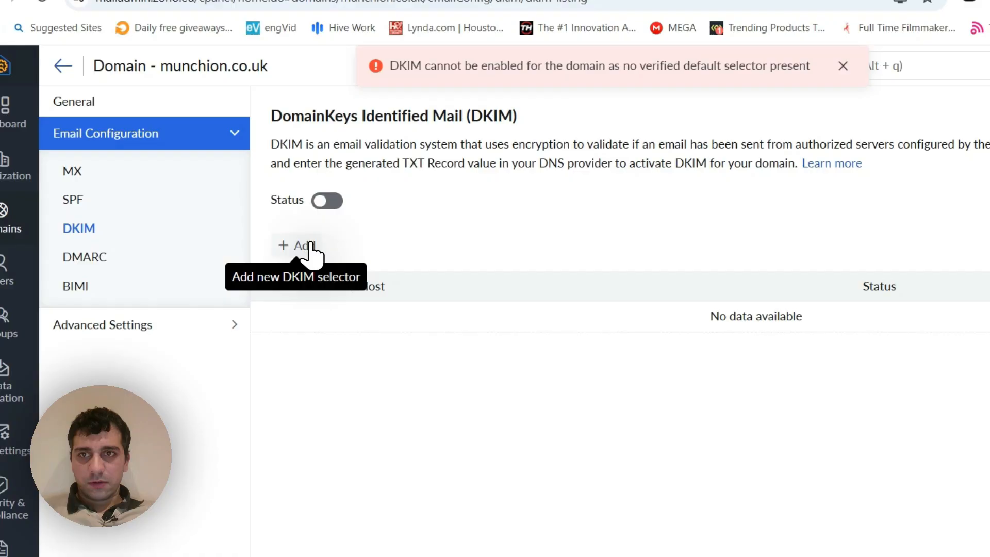
pyautogui.click(309, 246)
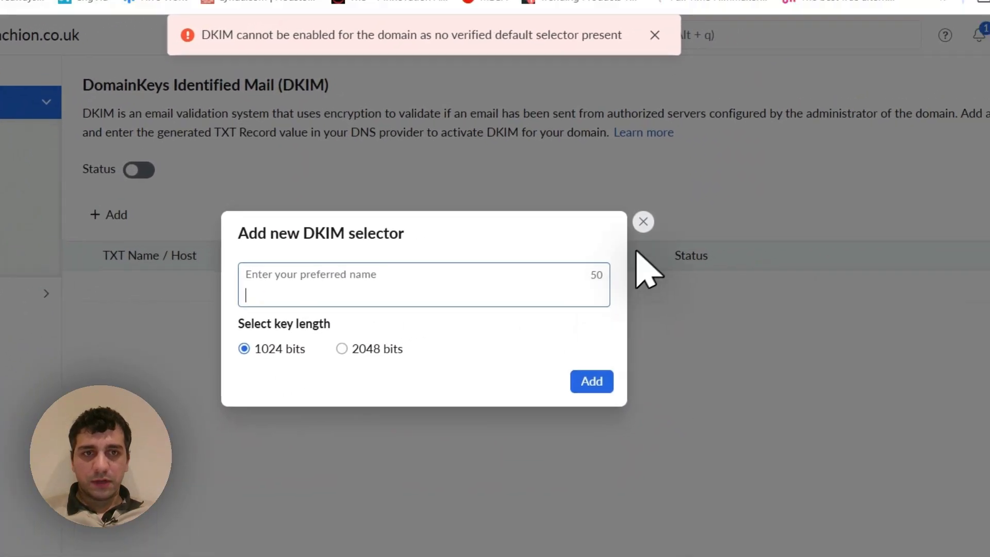
pyautogui.click(738, 197)
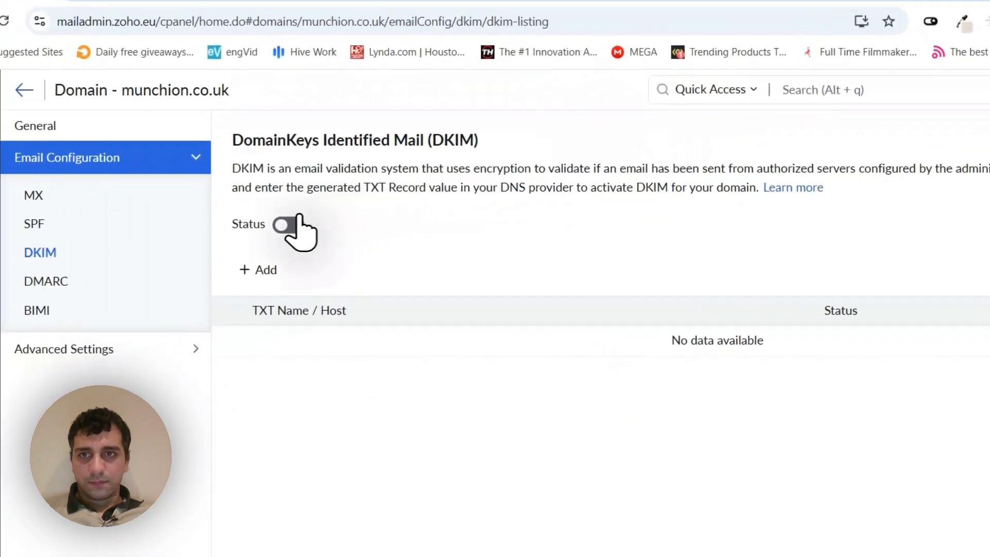
pyautogui.click(173, 237)
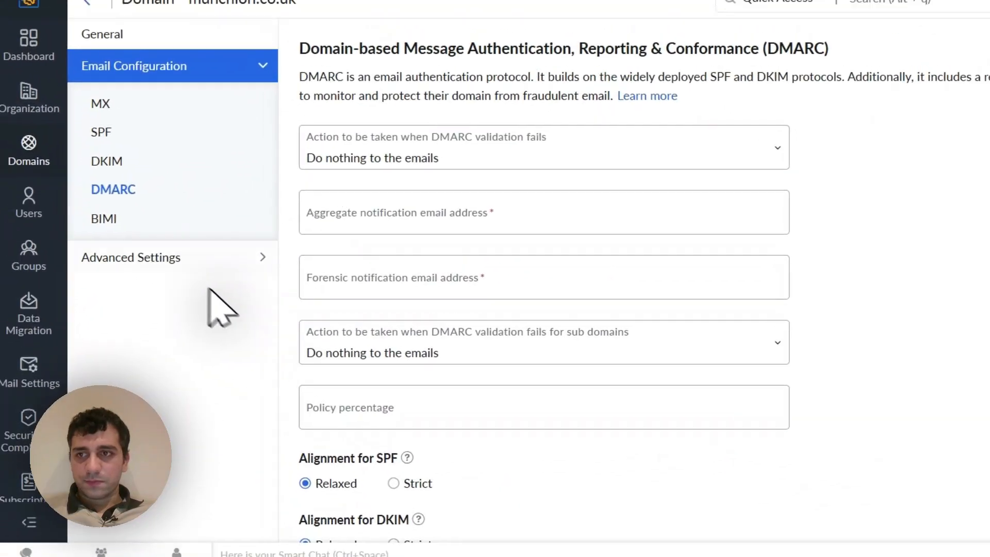
# - Review the MX, SPF, DKIM and DMARC configuration pages of munchion.co.uk
pyautogui.click(70, 231)
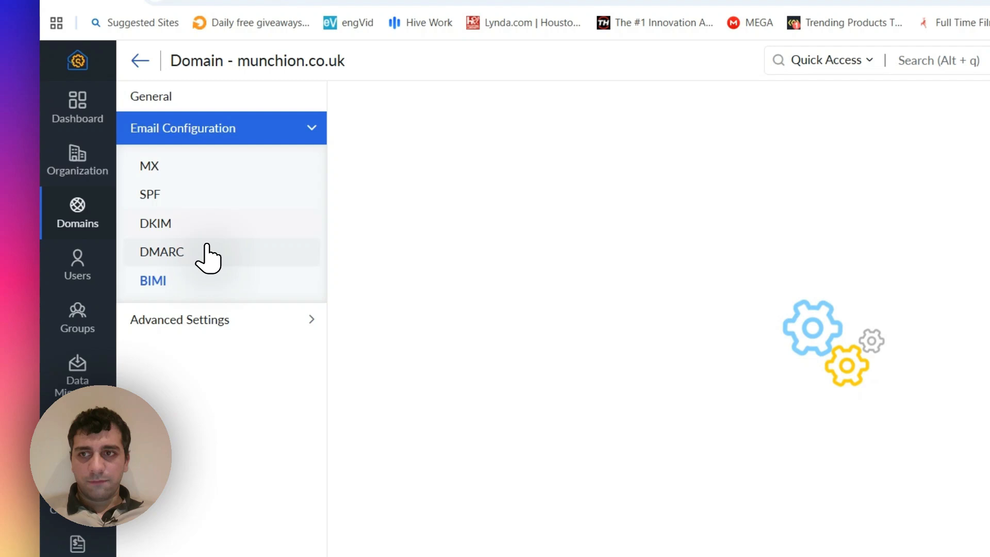
pyautogui.click(207, 252)
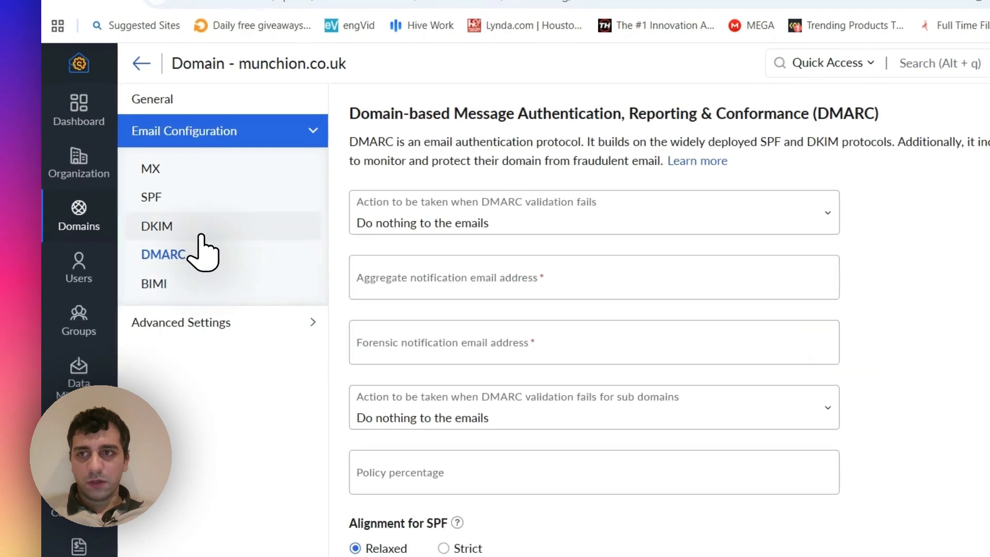
pyautogui.click(198, 227)
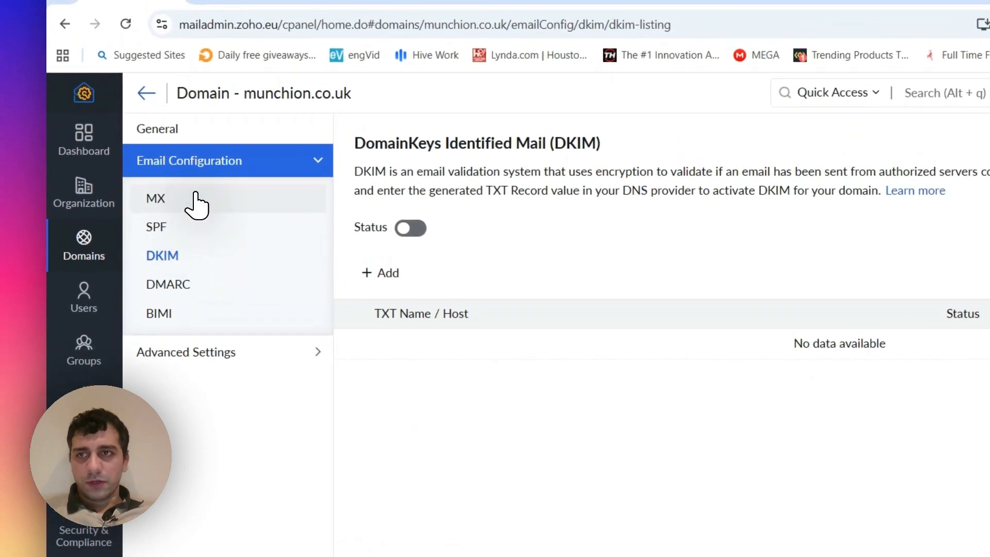
pyautogui.click(196, 204)
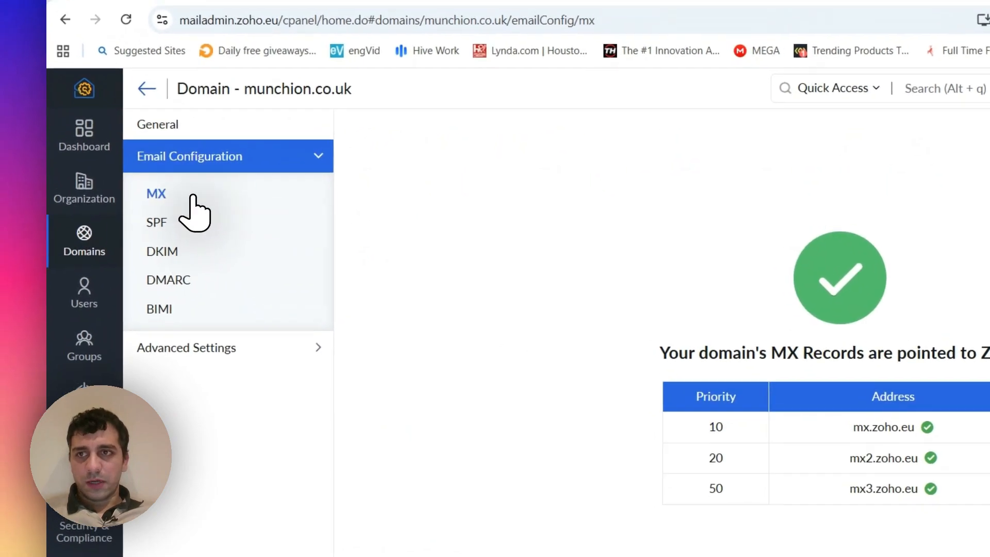
pyautogui.click(199, 222)
pyautogui.click(219, 253)
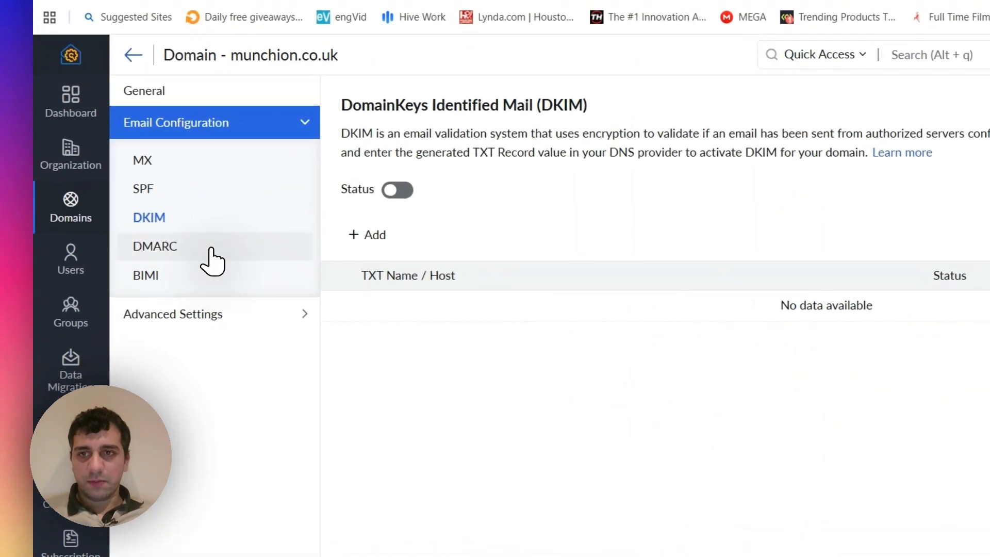
pyautogui.click(209, 249)
pyautogui.click(205, 226)
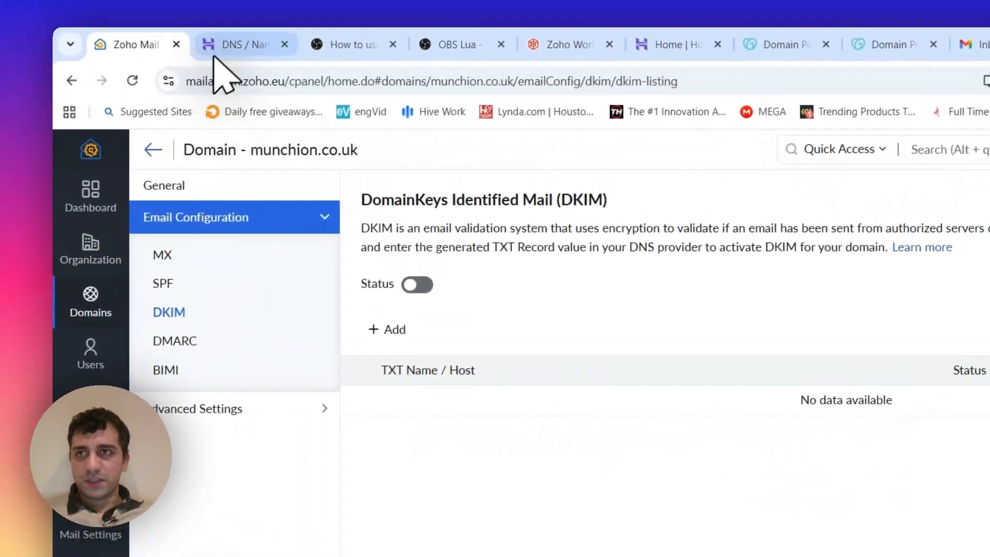
pyautogui.click(212, 54)
pyautogui.click(165, 66)
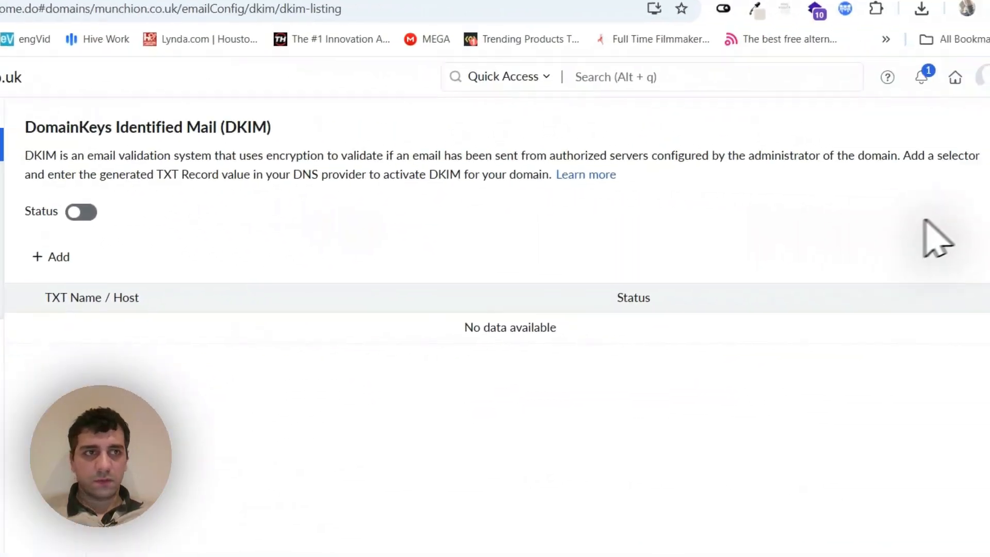
# - Return to the admin dashboard, look through the account panel, and open the mobile app page for Mail
pyautogui.click(986, 79)
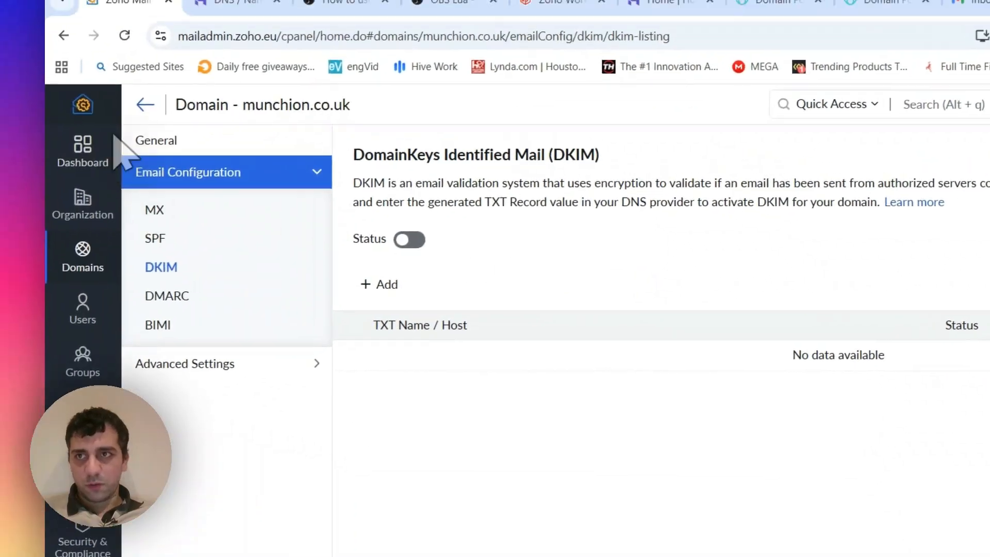
pyautogui.click(145, 104)
pyautogui.click(83, 152)
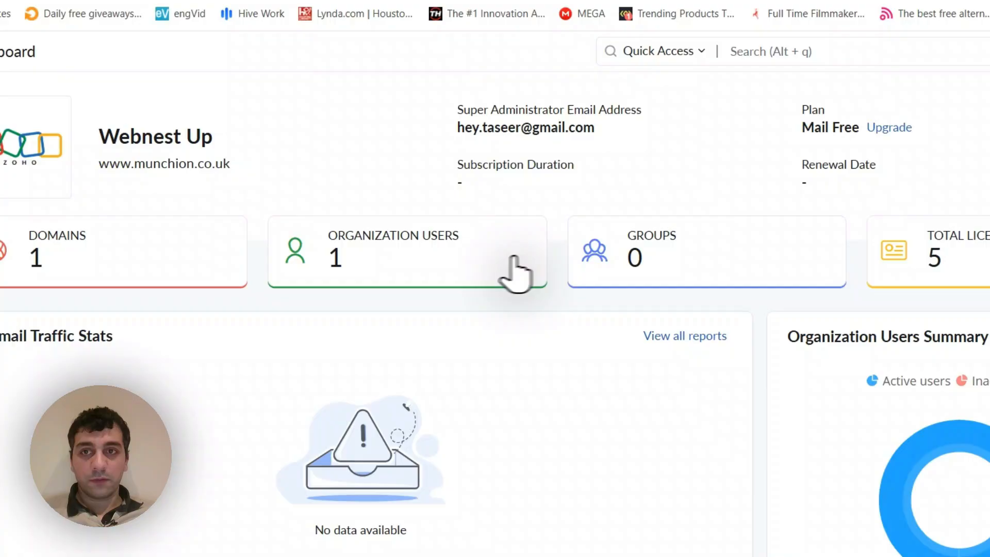
pyautogui.click(875, 135)
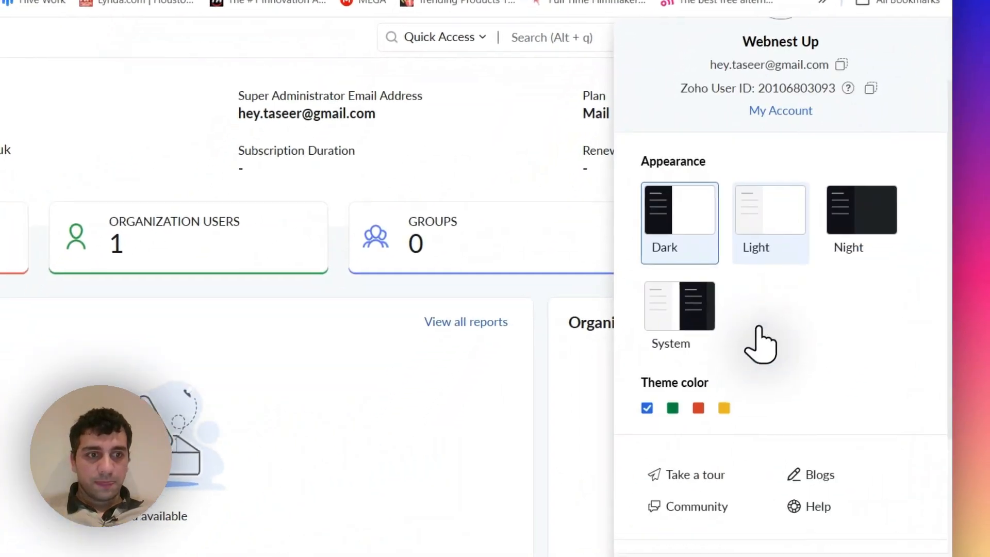
pyautogui.scroll(-3, 760, 344)
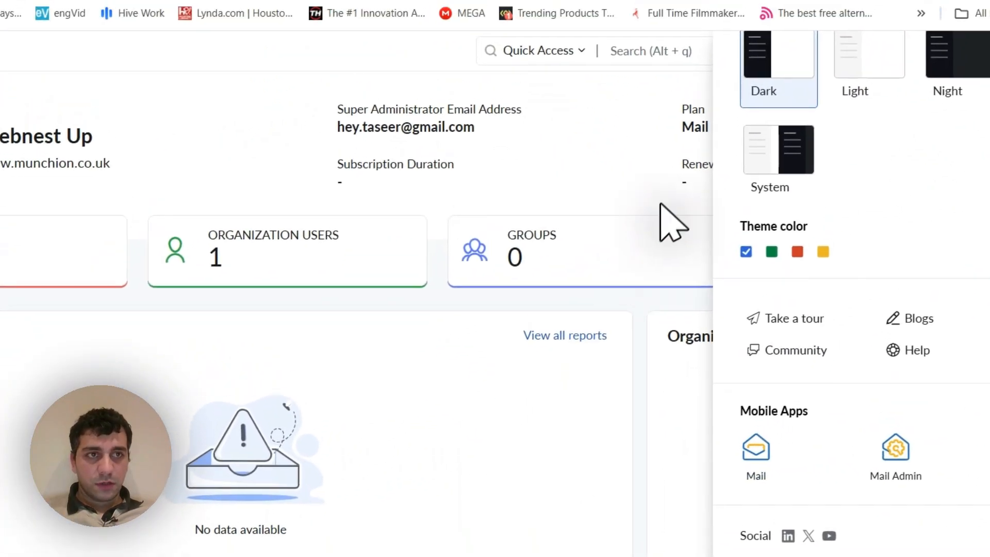
pyautogui.click(604, 118)
pyautogui.click(877, 100)
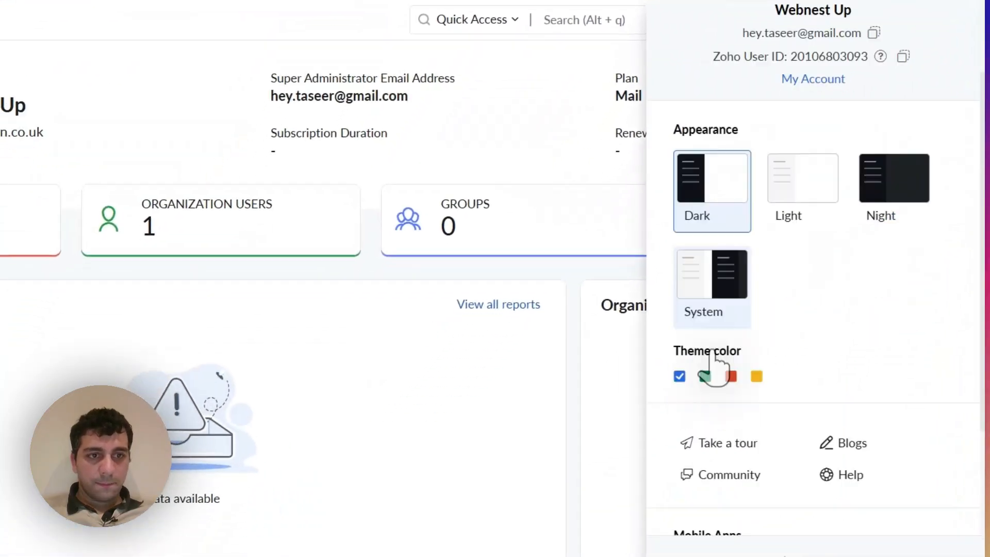
pyautogui.scroll(-3, 712, 369)
pyautogui.click(705, 382)
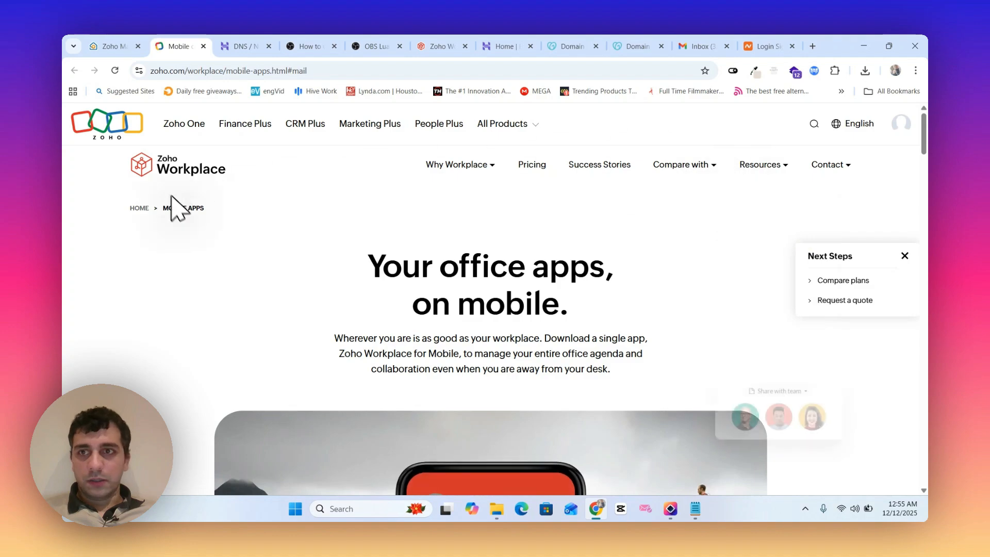
# - Go from the mobile apps page to the Zoho Mail inbox and start a new message to check its sender address
pyautogui.scroll(-10, 453, 243)
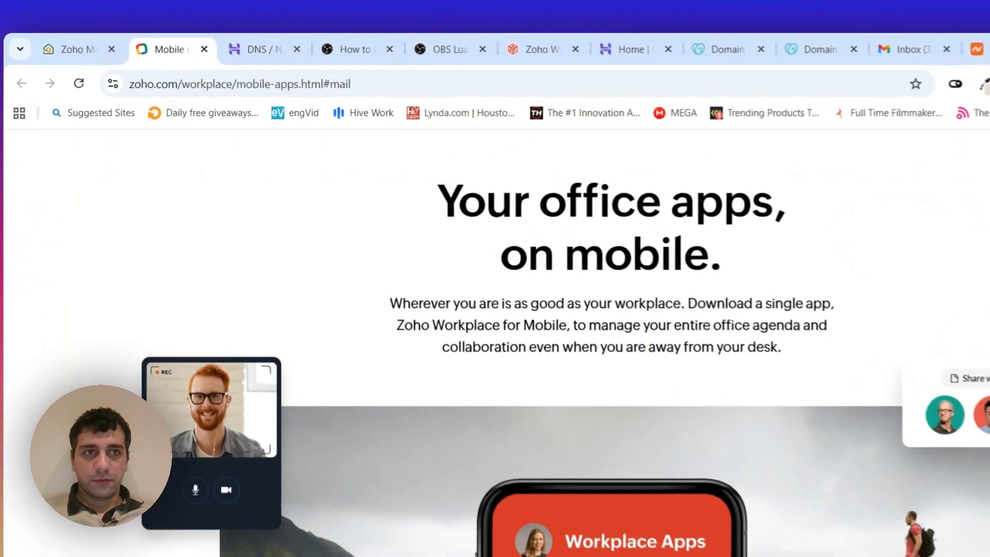
pyautogui.scroll(3, 302, 163)
pyautogui.click(256, 84)
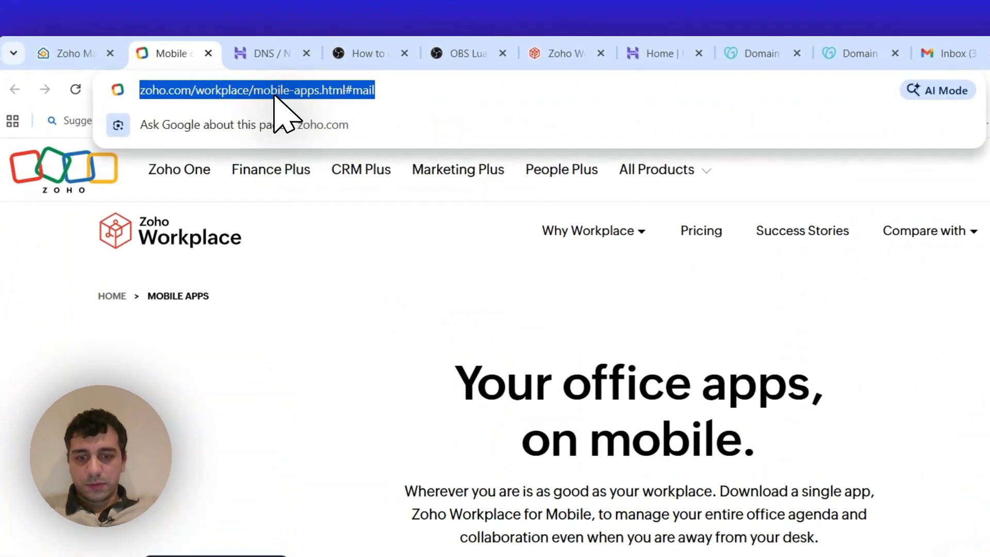
pyautogui.write('mail.zoho.eu/zm/#mail/folder/inbox')
pyautogui.press('Return')
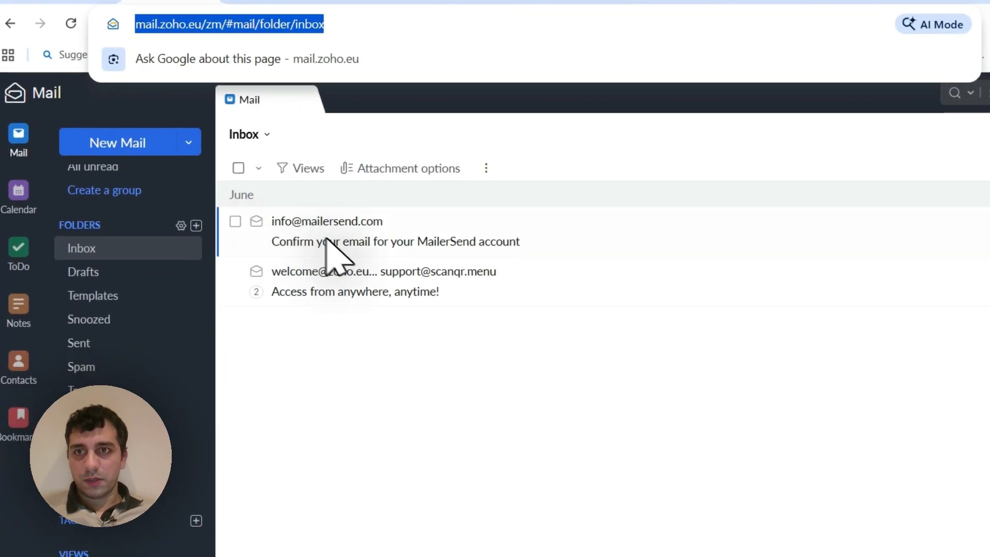
pyautogui.click(170, 164)
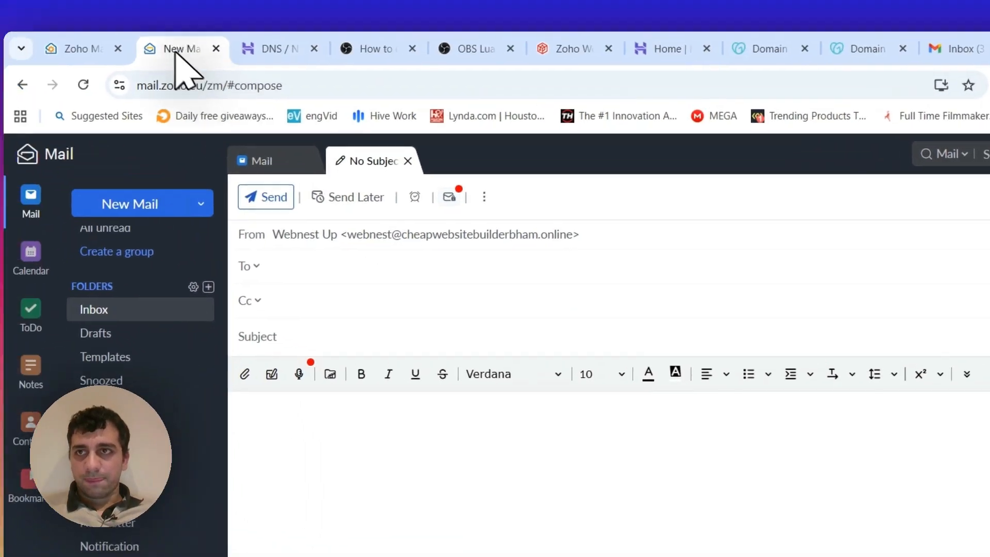
# - Switch back to the Zoho admin console, view the DNS records overview of munchion.co.uk, and open its DKIM settings
pyautogui.click(109, 48)
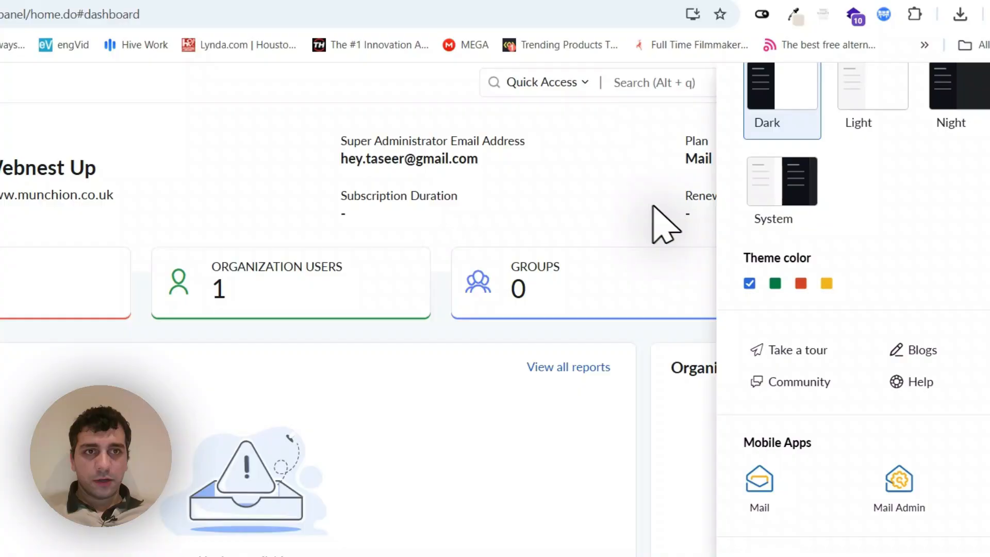
pyautogui.click(652, 206)
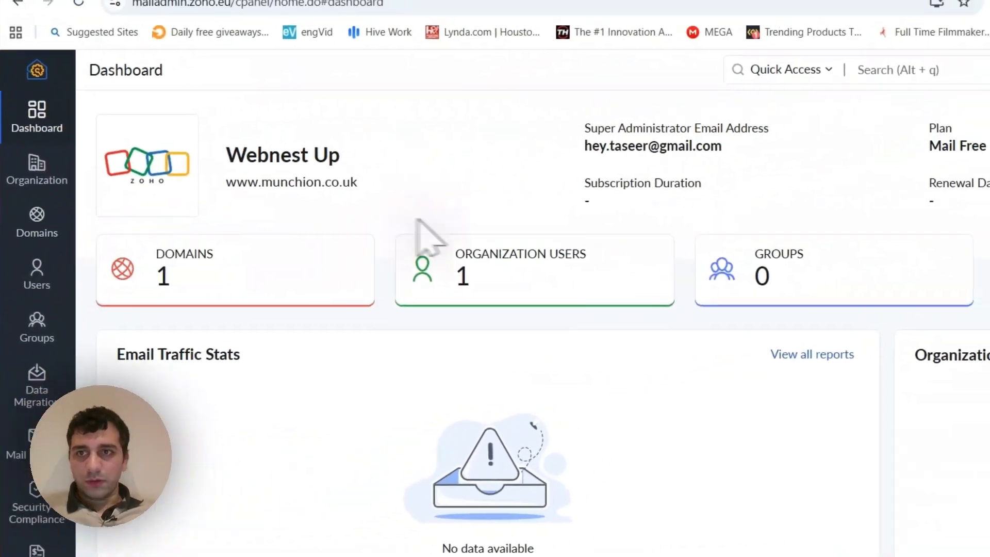
pyautogui.click(112, 270)
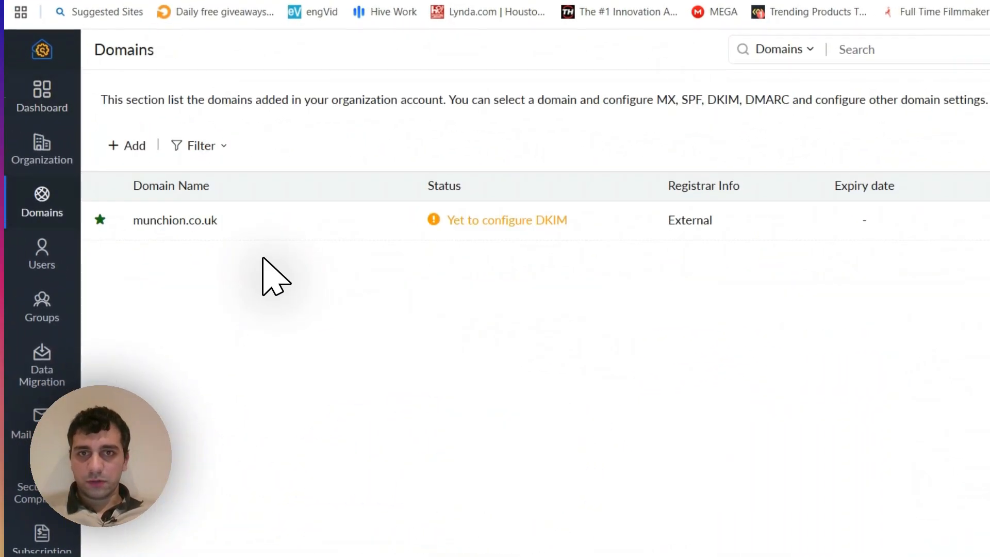
pyautogui.click(424, 236)
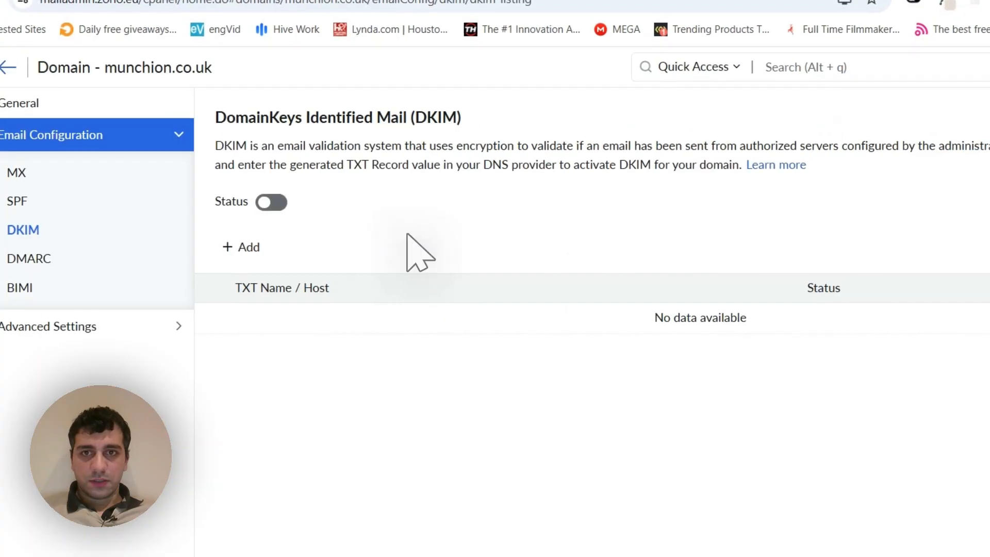
pyautogui.click(154, 124)
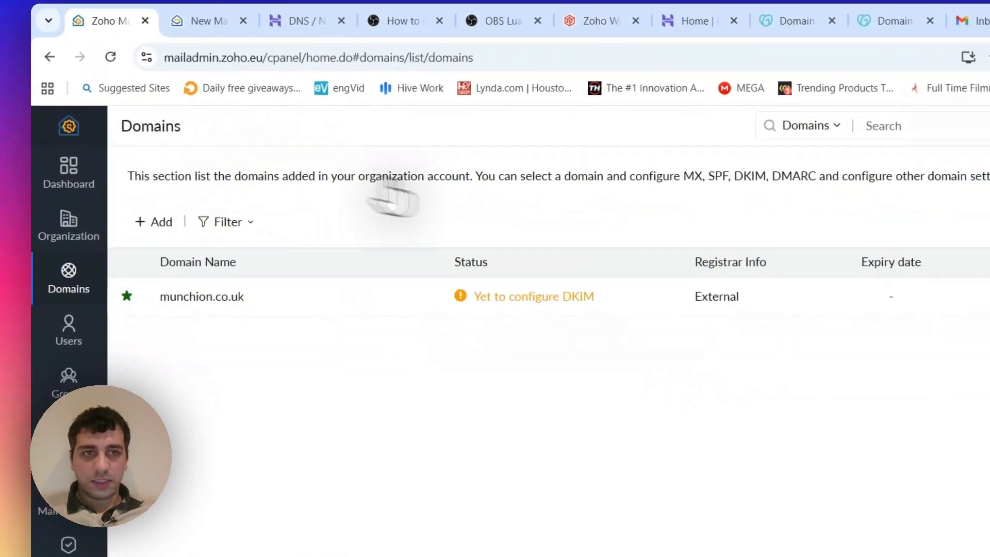
pyautogui.click(793, 236)
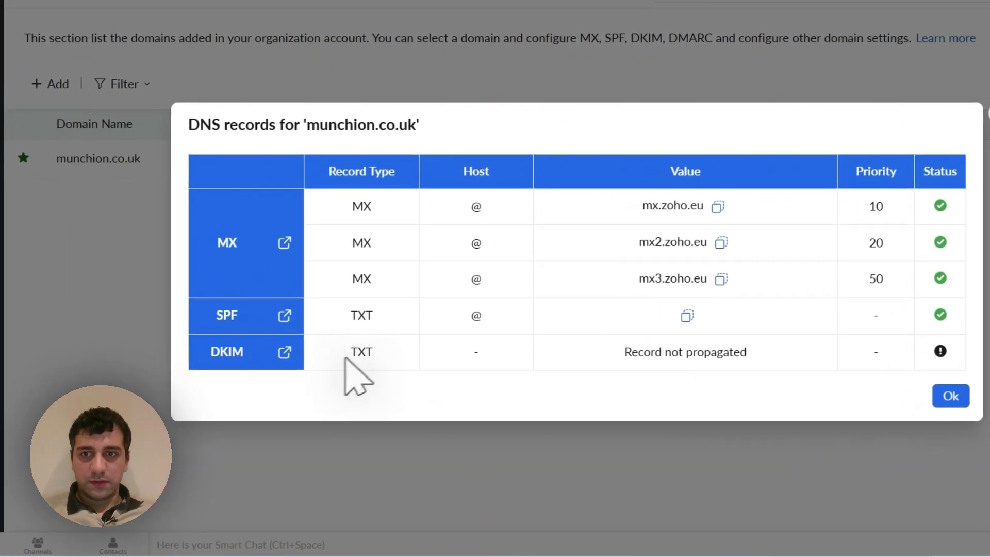
pyautogui.click(203, 359)
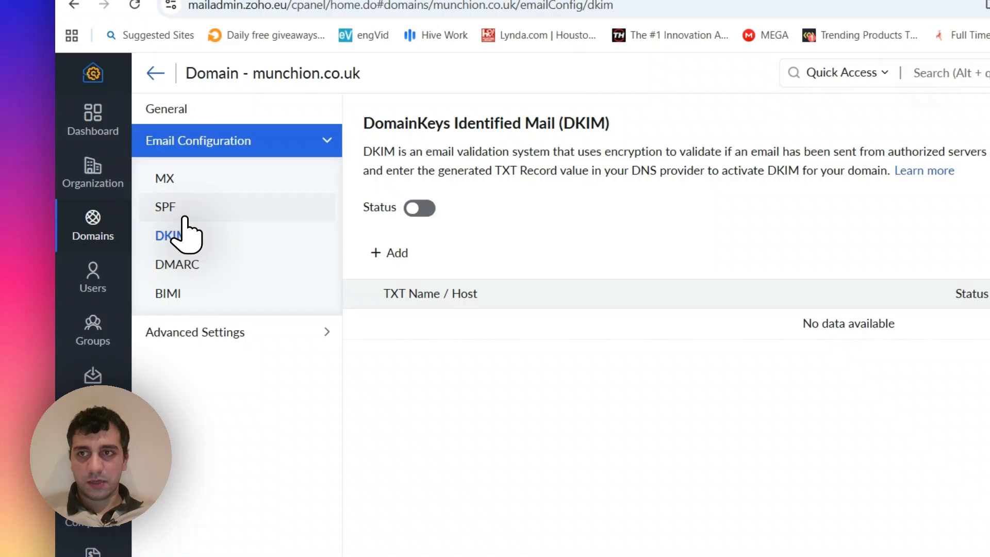
# - Check the domain's SPF, Advanced Settings and MX pages, and return to the domains list
pyautogui.click(165, 207)
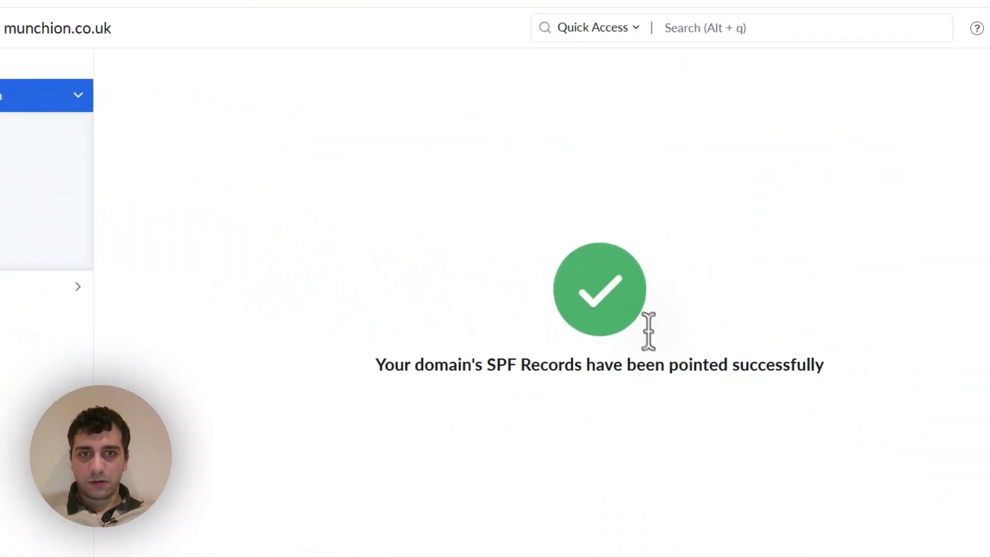
pyautogui.click(237, 331)
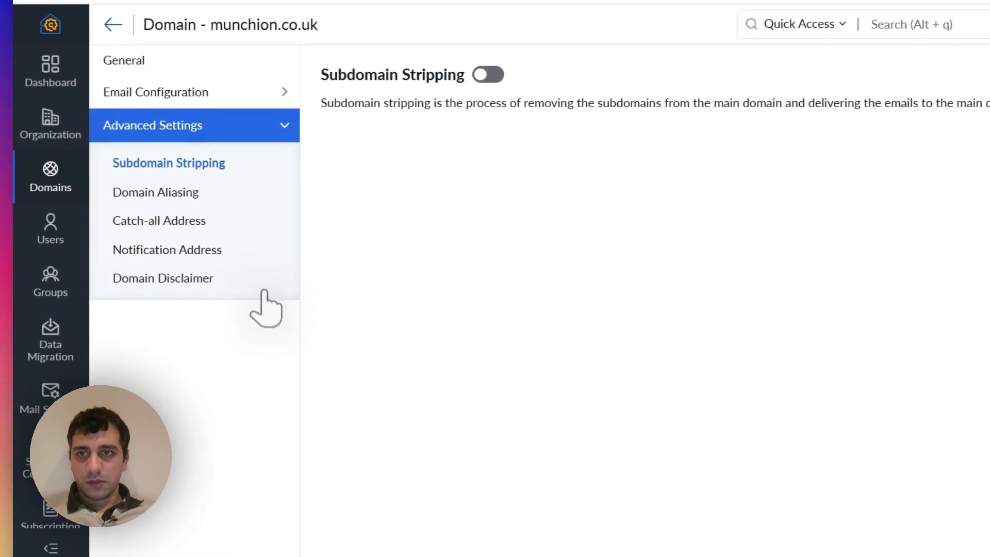
pyautogui.click(196, 151)
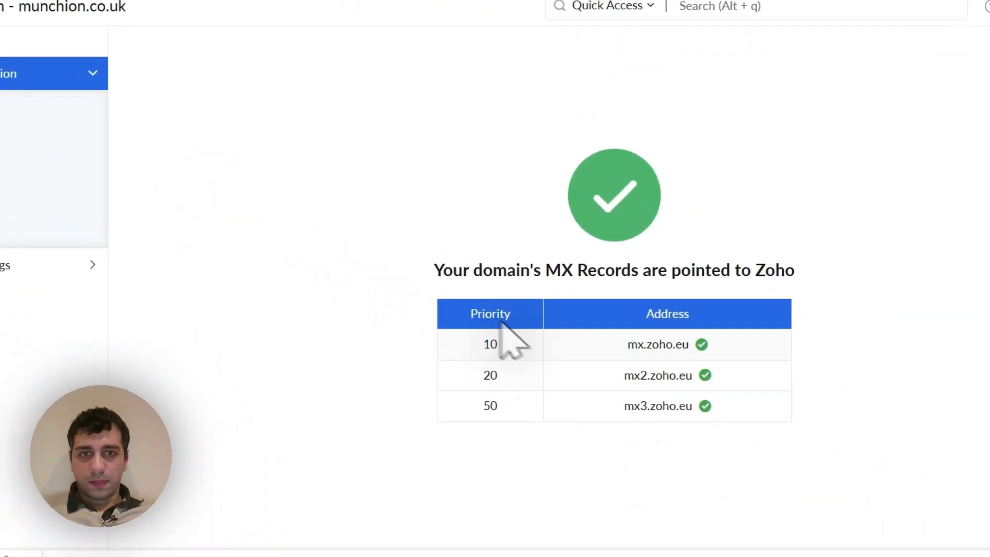
pyautogui.click(98, 174)
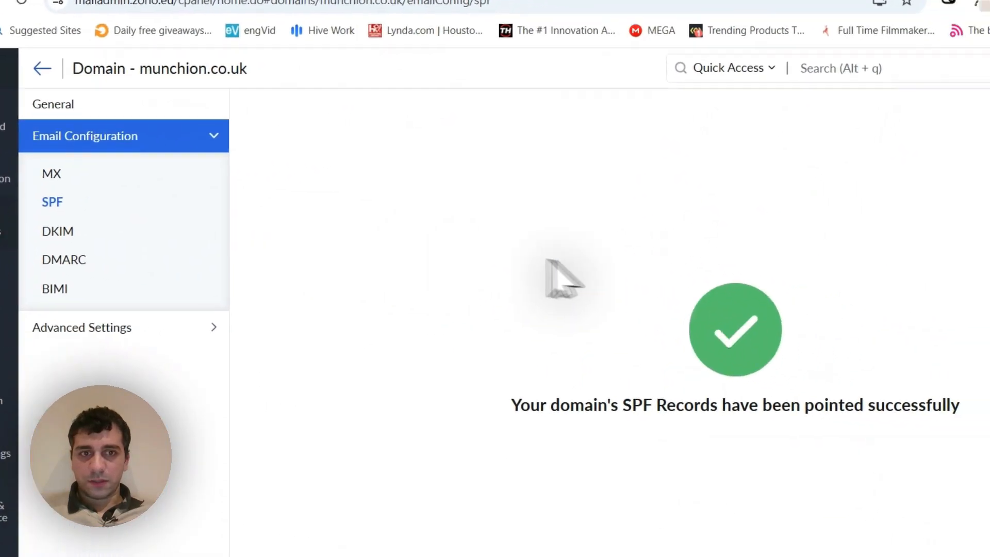
pyautogui.click(150, 140)
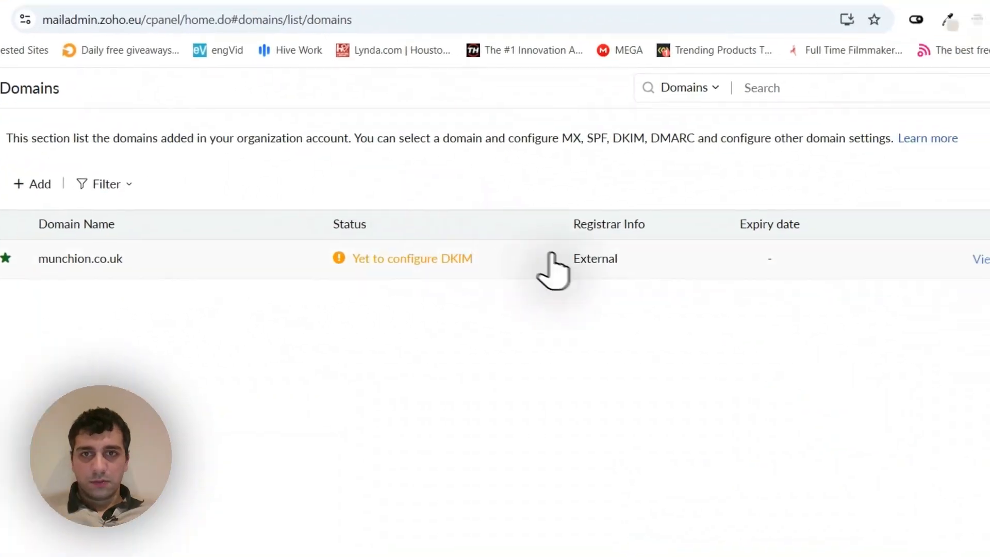
# - Open the DKIM configuration of munchion.co.uk from the domains list and try to enable the DKIM status
pyautogui.click(450, 259)
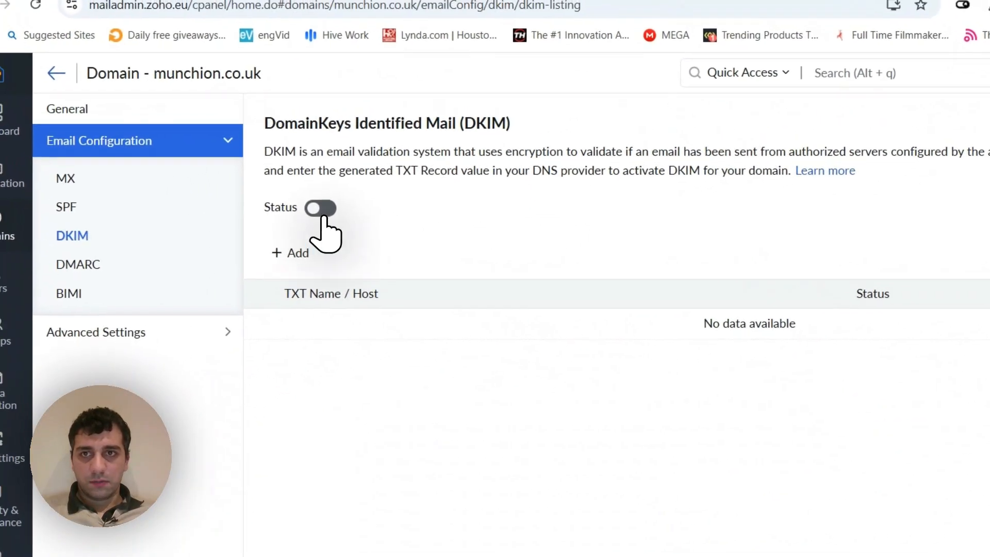
pyautogui.click(322, 210)
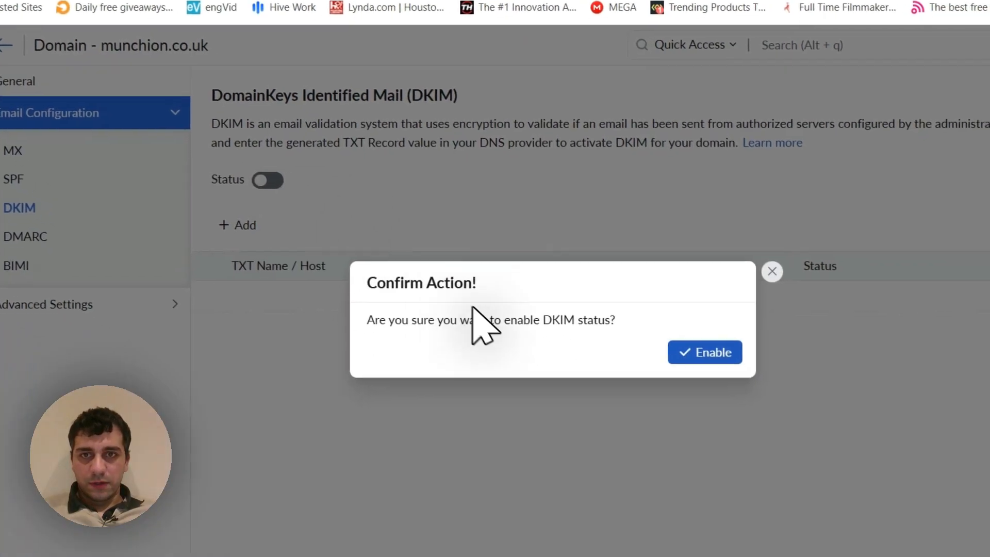
pyautogui.click(673, 328)
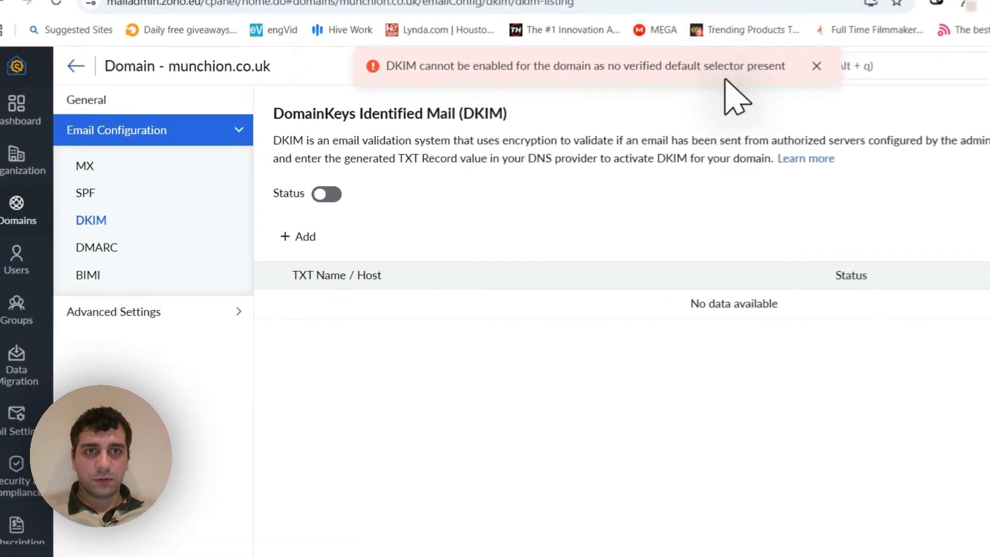
# - Add a new DKIM selector named email-record with a key length of 1024 bits
pyautogui.click(302, 238)
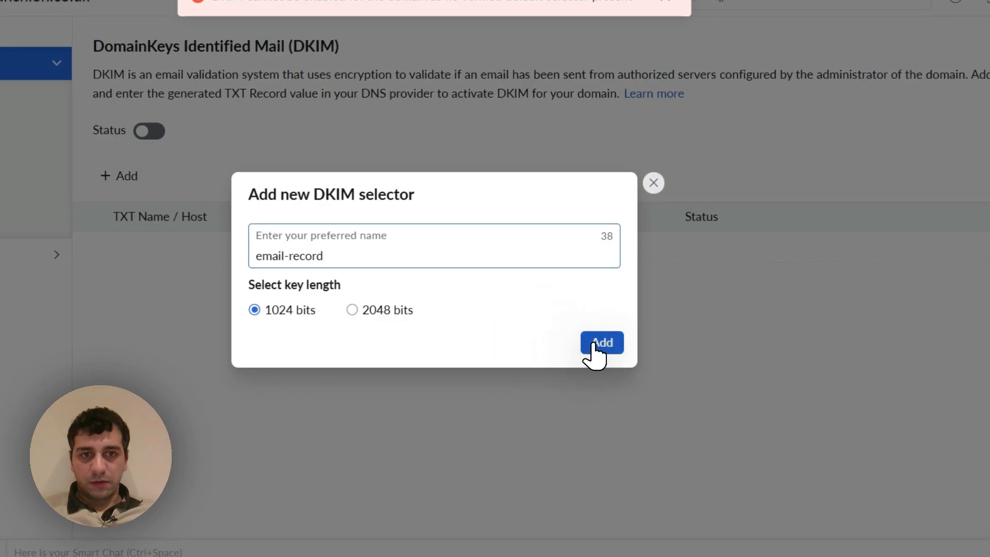
pyautogui.click(598, 344)
pyautogui.click(185, 255)
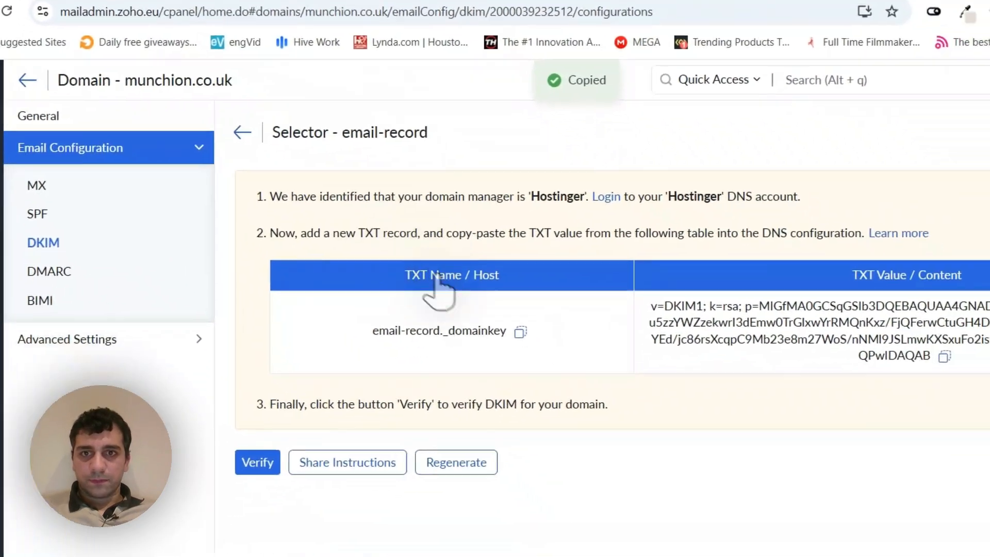
# - Copy the DKIM TXT name email-record._domainkey and switch to the DNS records page of munchion.co.uk in Hostinger
pyautogui.moveTo(401, 272); pyautogui.dragTo(531, 280)
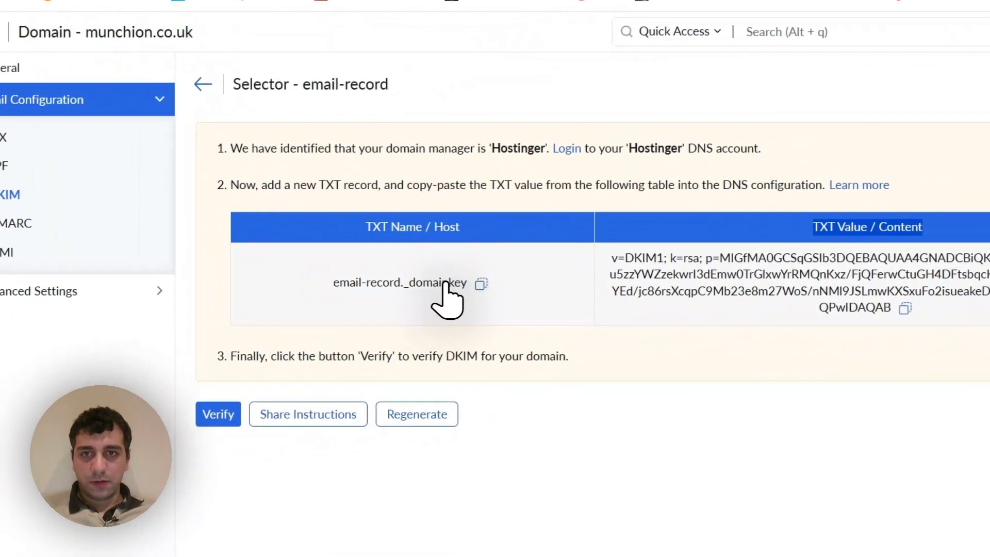
pyautogui.click(462, 284)
pyautogui.click(154, 8)
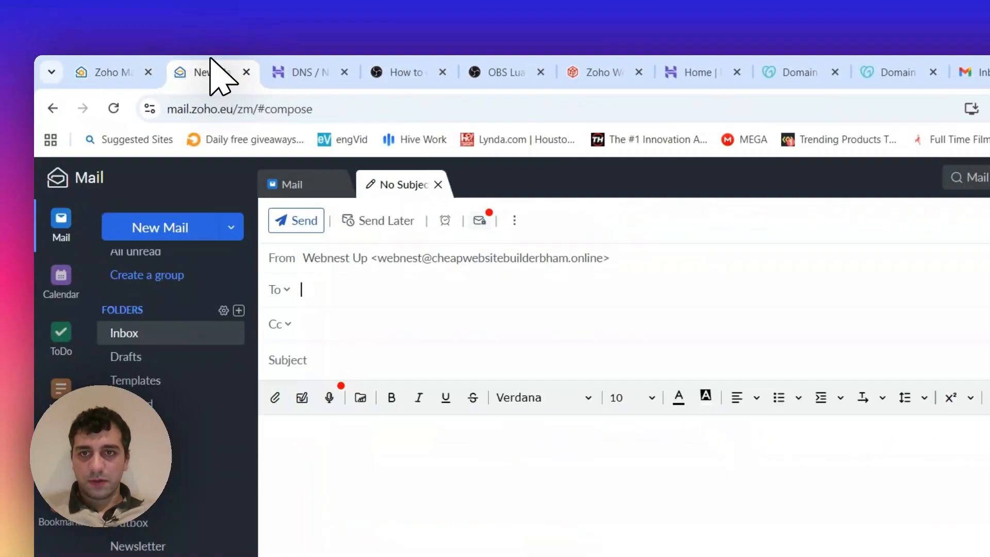
pyautogui.click(304, 76)
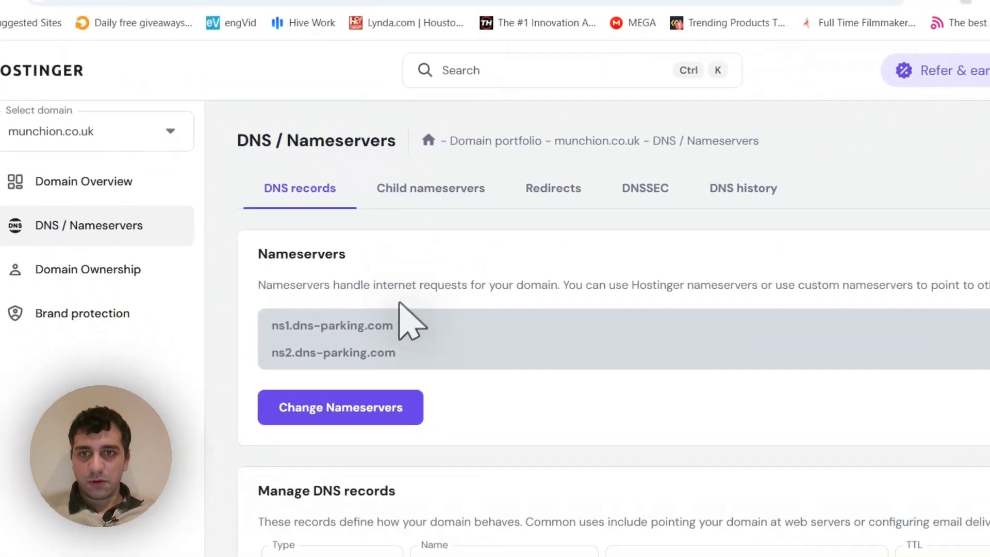
# - Set the new DNS record's type to TXT and its name to email-record._domainkey, copied from Zoho
pyautogui.scroll(-5, 407, 319)
pyautogui.click(371, 265)
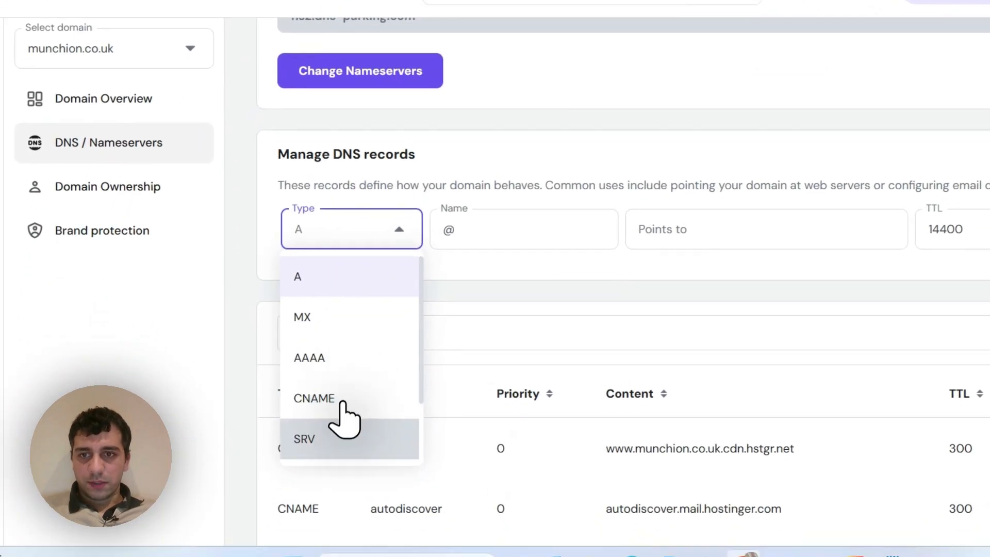
pyautogui.scroll(-2, 342, 413)
pyautogui.click(341, 407)
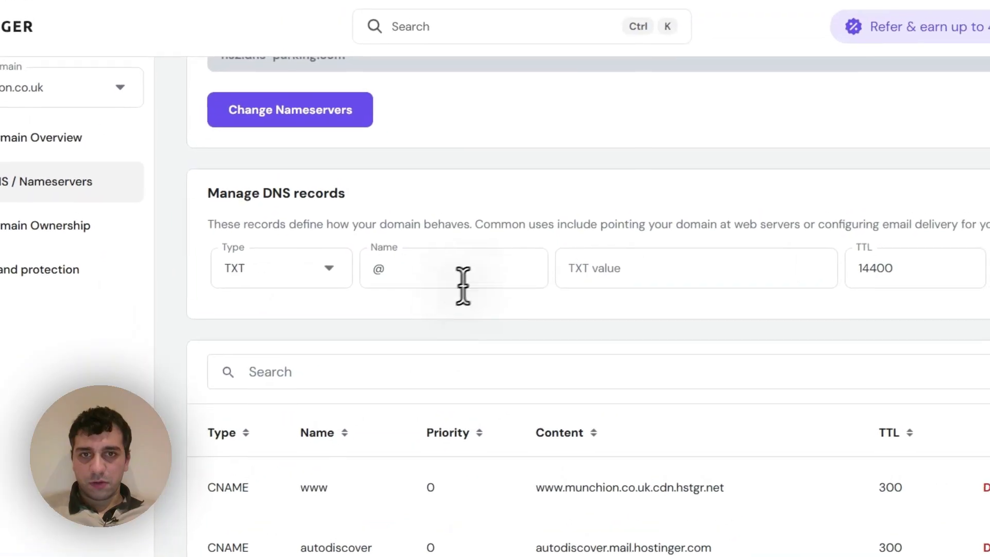
pyautogui.click(384, 281)
pyautogui.click(63, 10)
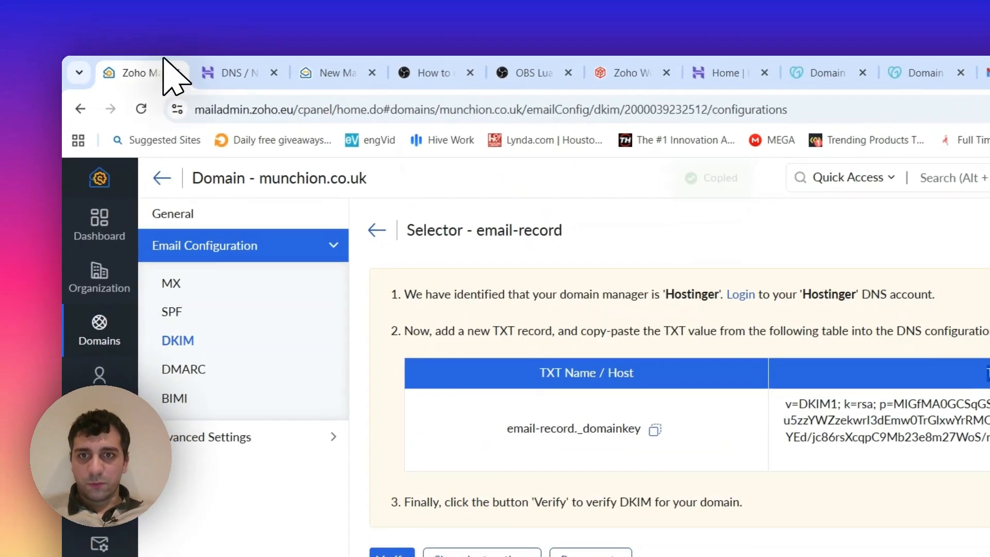
pyautogui.click(219, 61)
pyautogui.click(177, 73)
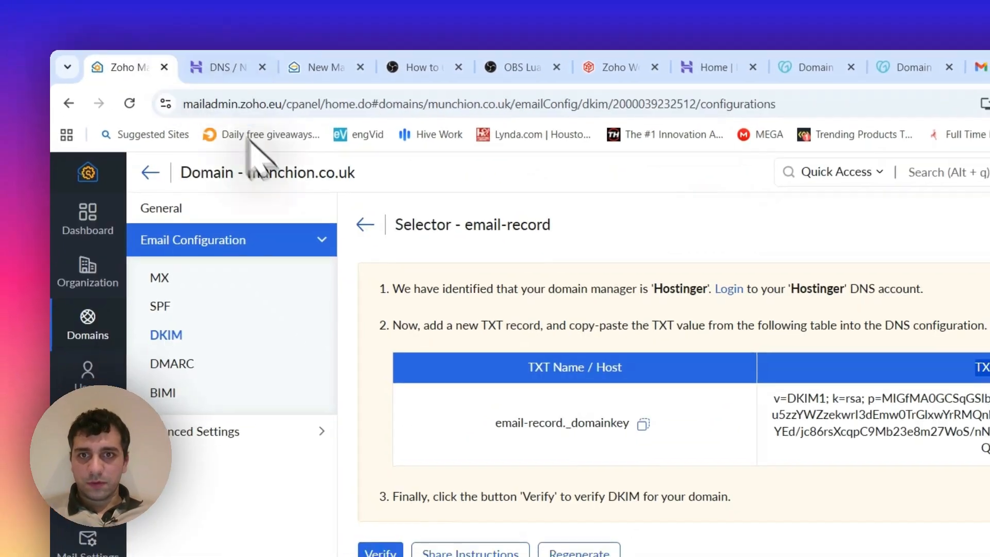
pyautogui.click(210, 67)
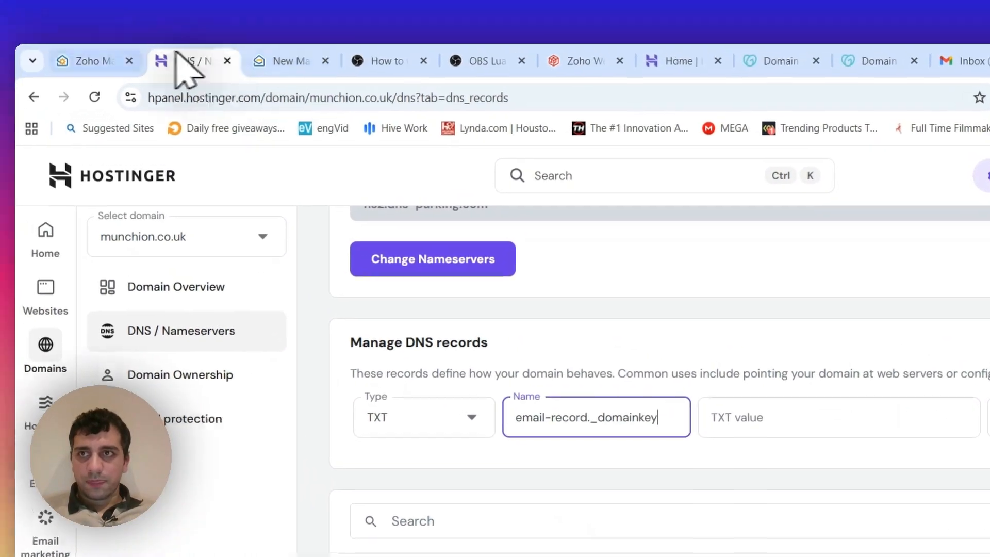
# - Copy the DKIM TXT value from Zoho, paste it as the record's value in Hostinger, and add the record
pyautogui.click(77, 55)
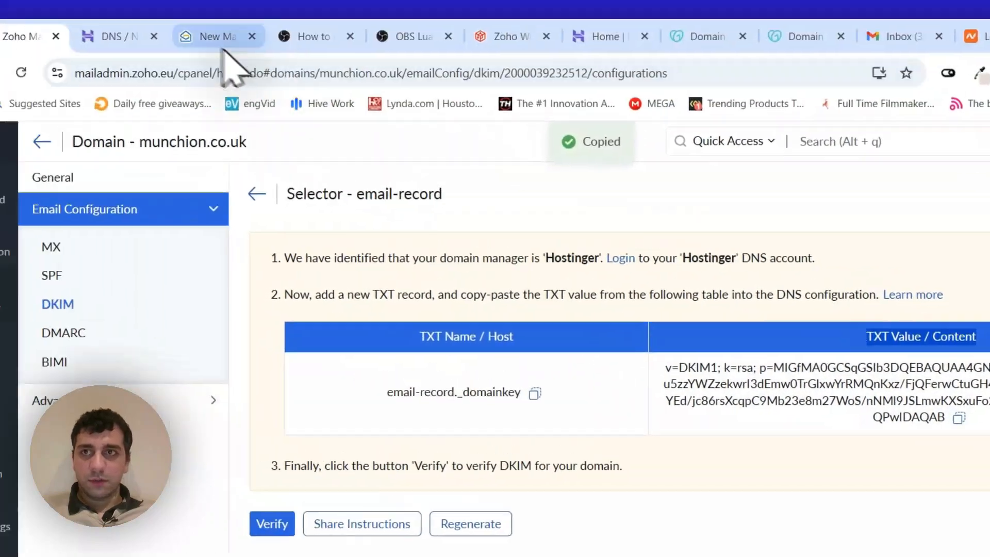
pyautogui.click(119, 36)
pyautogui.click(720, 356)
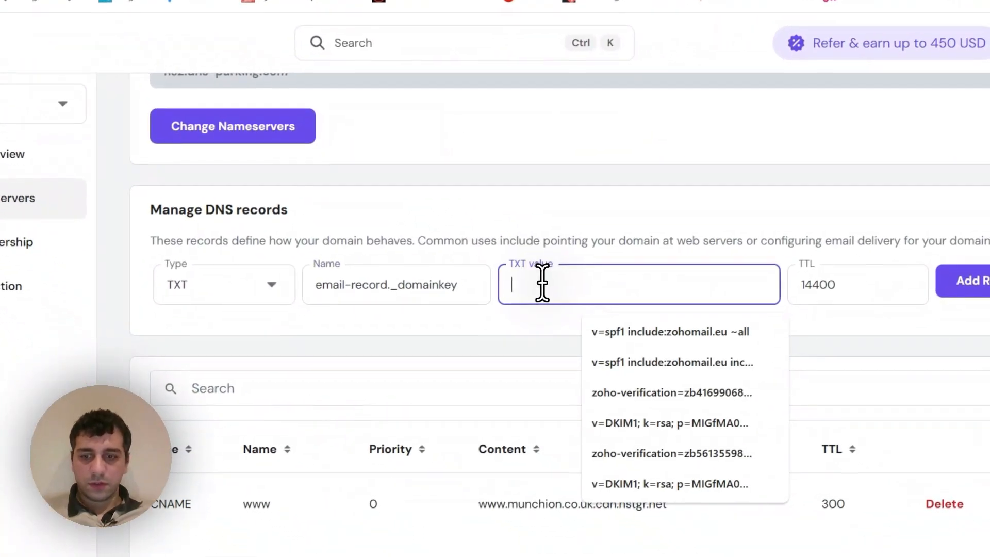
pyautogui.click(950, 291)
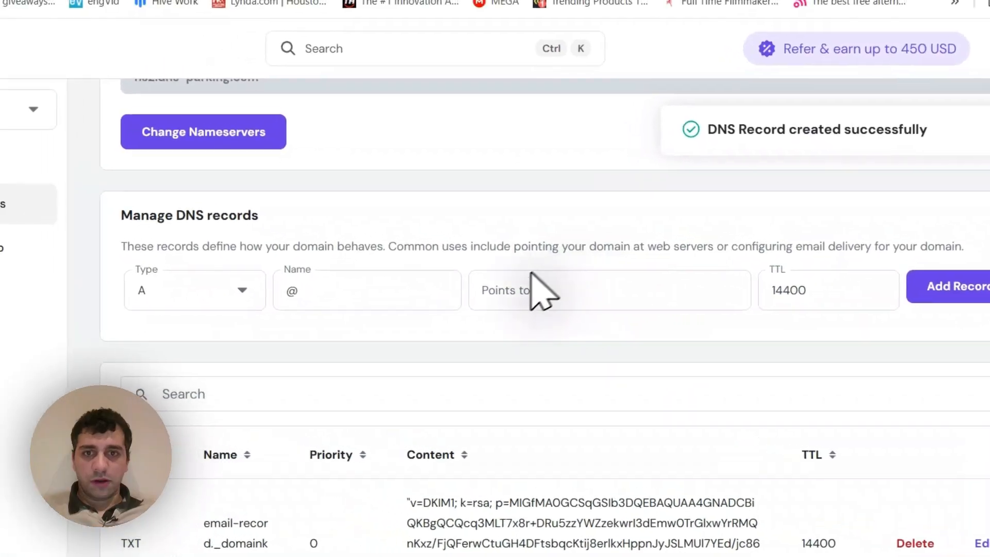
pyautogui.scroll(-5, 320, 325)
pyautogui.scroll(6, 289, 333)
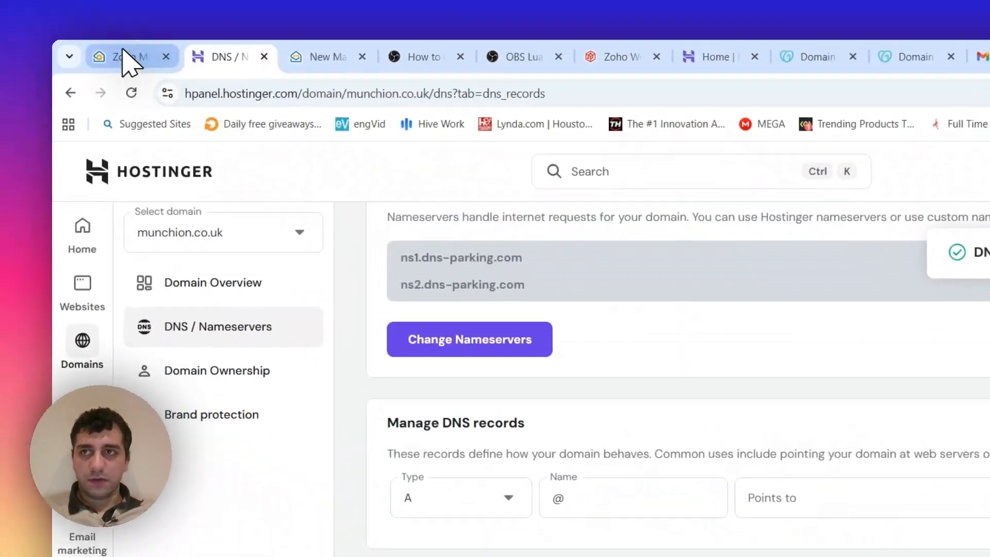
# - Verify the email-record DKIM selector in Zoho and return to the domains list
pyautogui.click(127, 57)
pyautogui.click(299, 369)
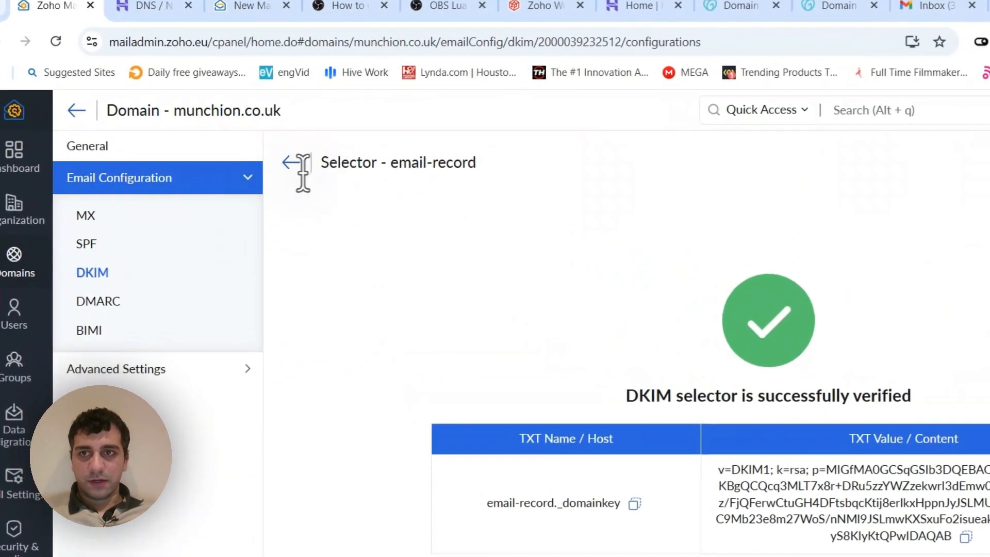
pyautogui.click(293, 169)
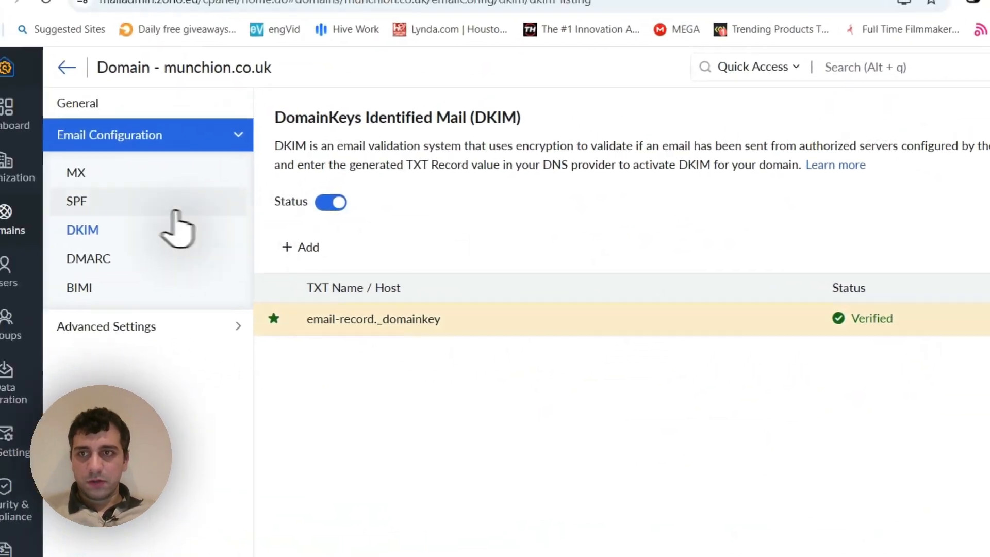
pyautogui.click(159, 79)
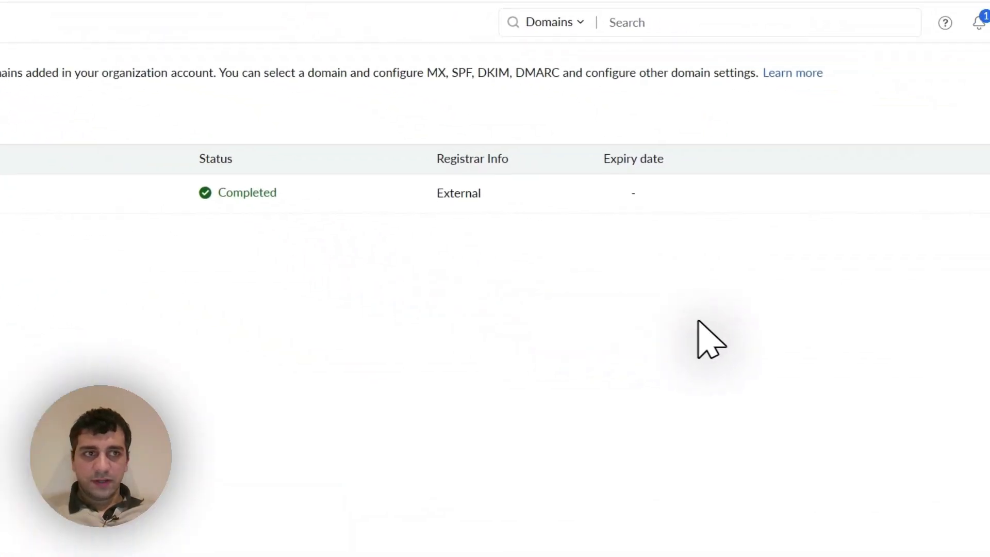
# - Close the account panel and review the example email addresses in the Notepad notes
pyautogui.click(873, 135)
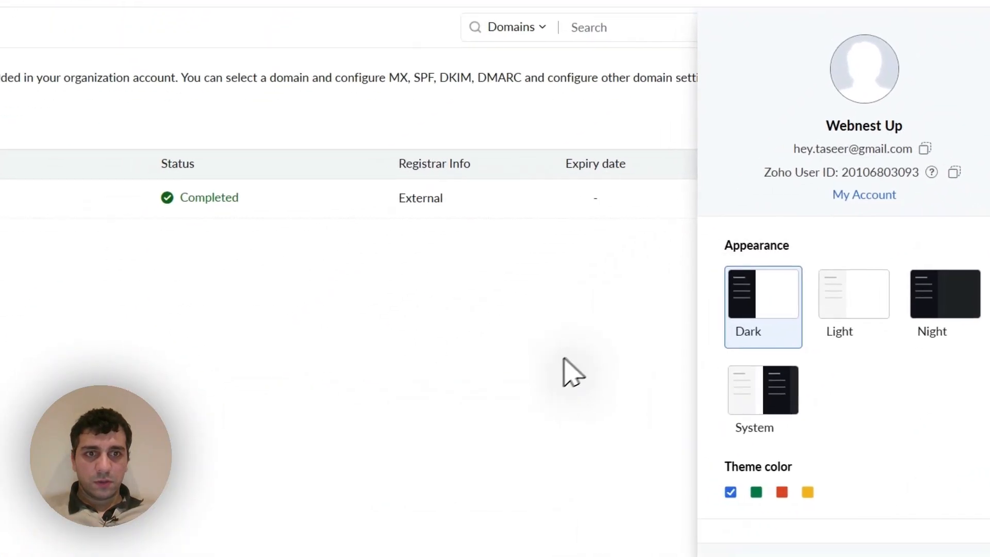
pyautogui.click(572, 371)
pyautogui.click(687, 492)
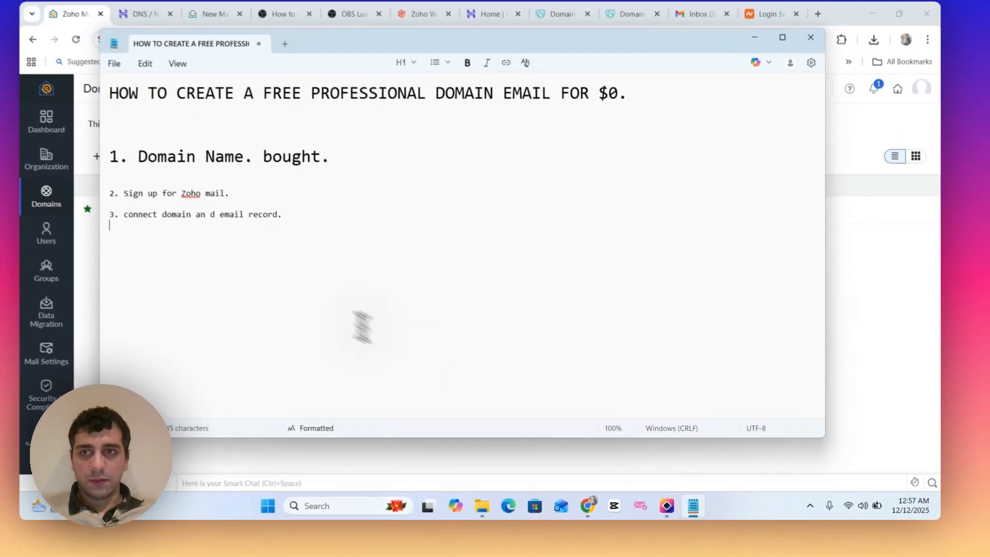
pyautogui.moveTo(679, 485)
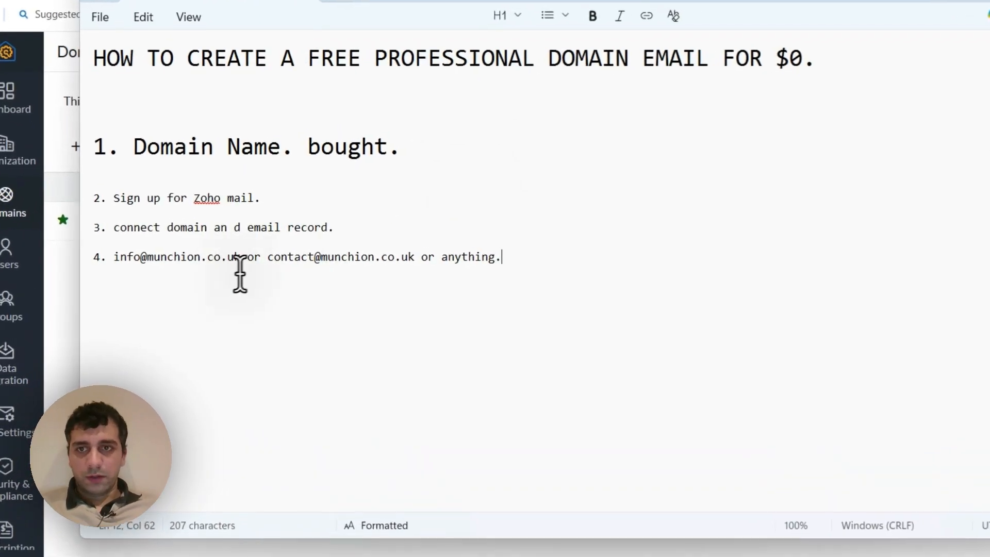
pyautogui.doubleClick(316, 256)
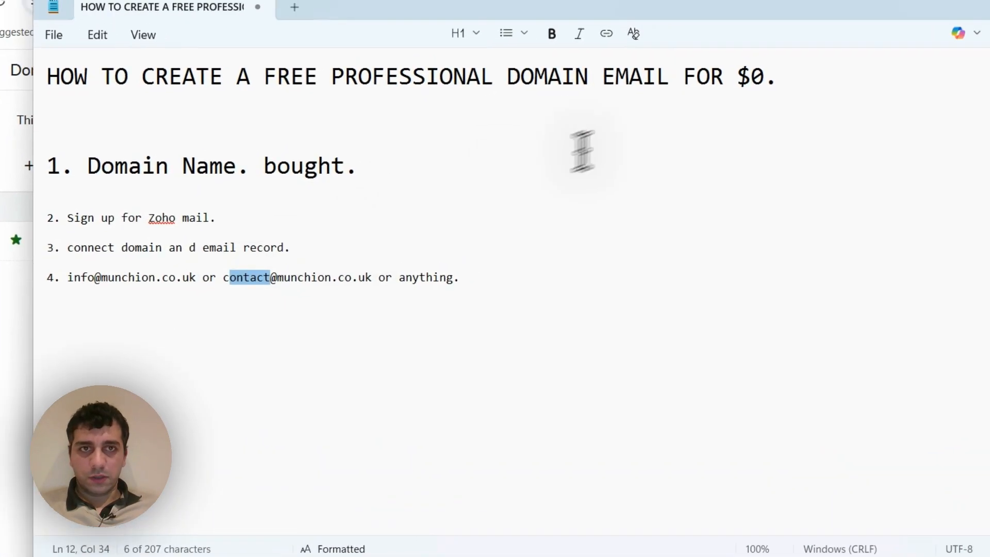
pyautogui.click(757, 70)
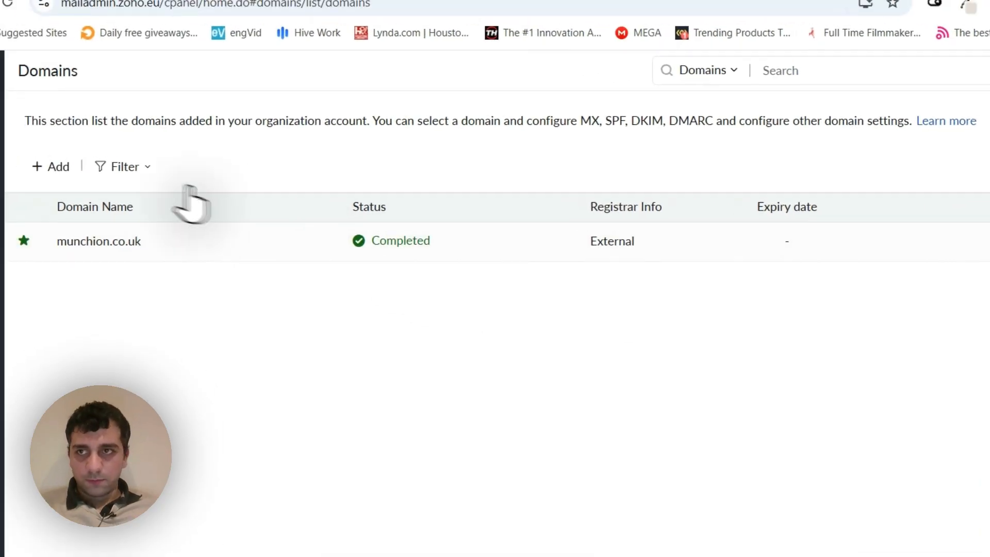
# - Look through the dashboard and domains list, and open the form for adding a Zoho Mail user
pyautogui.click(121, 157)
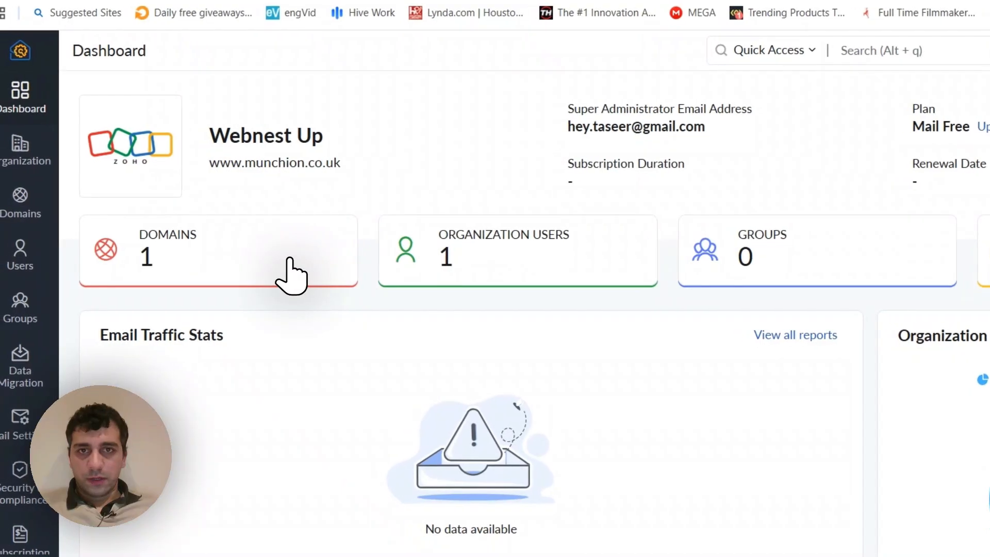
pyautogui.click(268, 271)
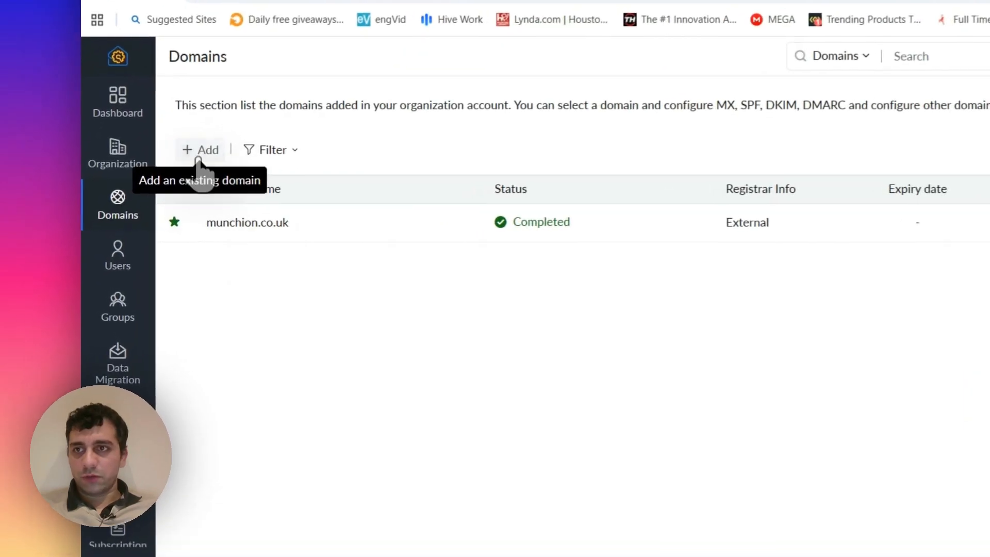
pyautogui.click(122, 254)
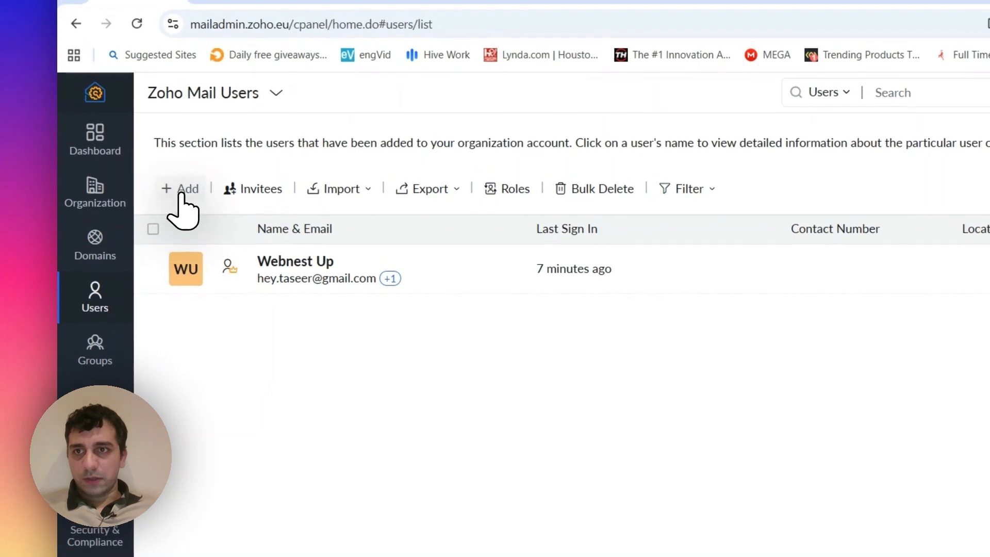
pyautogui.click(135, 153)
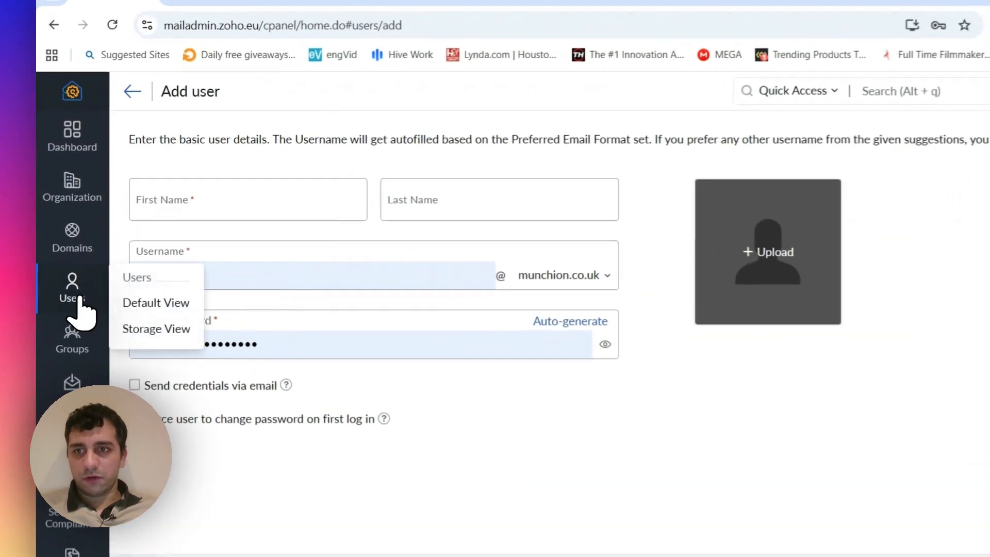
# - Enter My as the new user's first name and Company as the last name, and check the suggested username and its domain
pyautogui.click(217, 202)
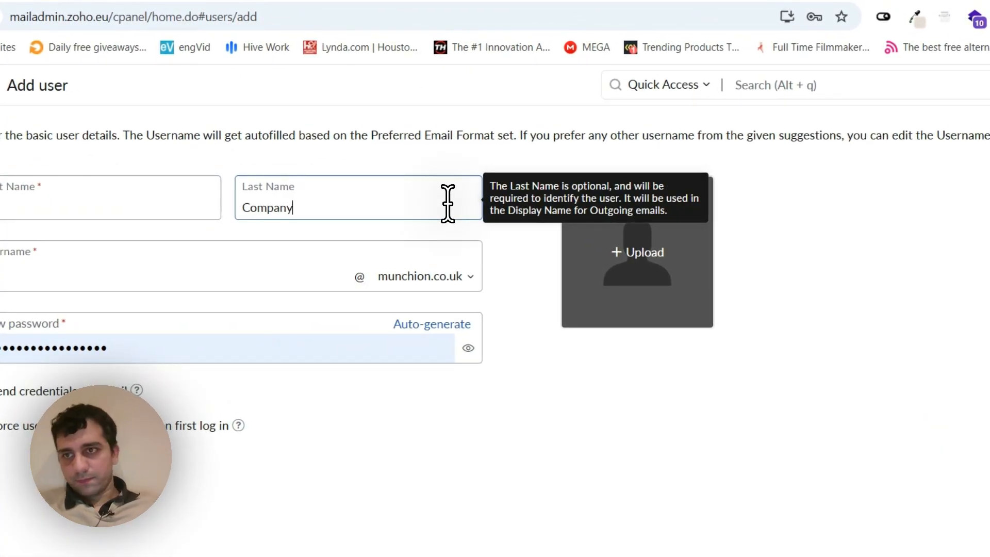
pyautogui.doubleClick(151, 275)
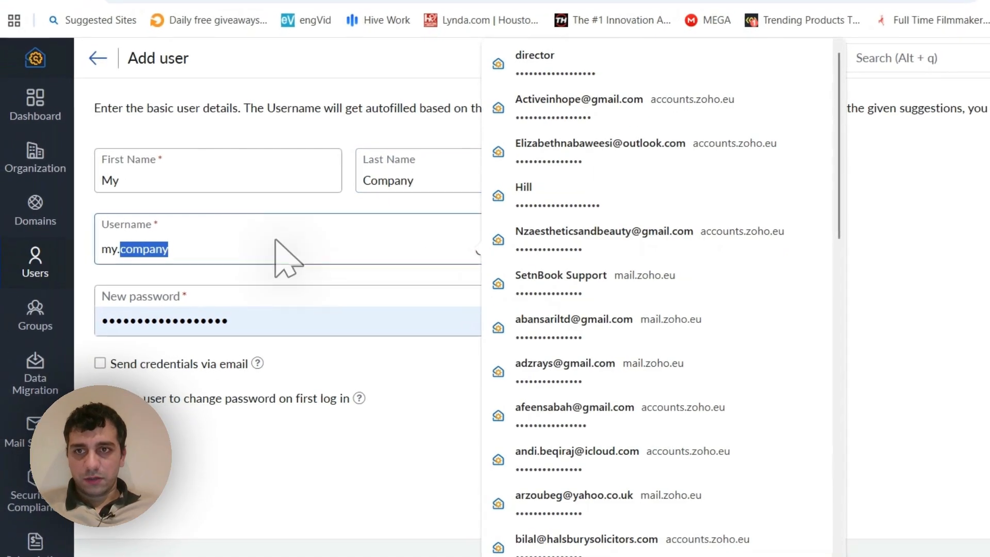
pyautogui.click(281, 207)
pyautogui.tripleClick(263, 249)
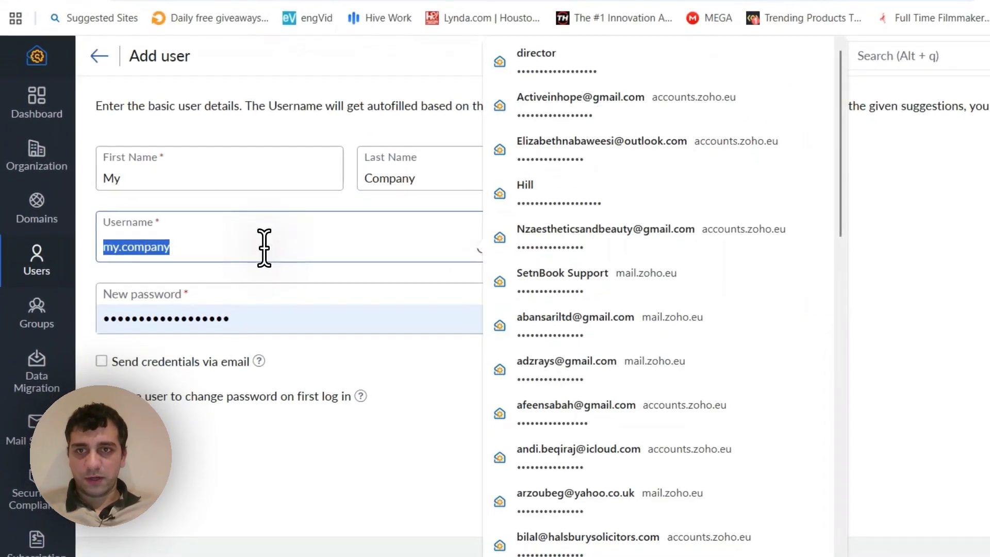
pyautogui.click(291, 224)
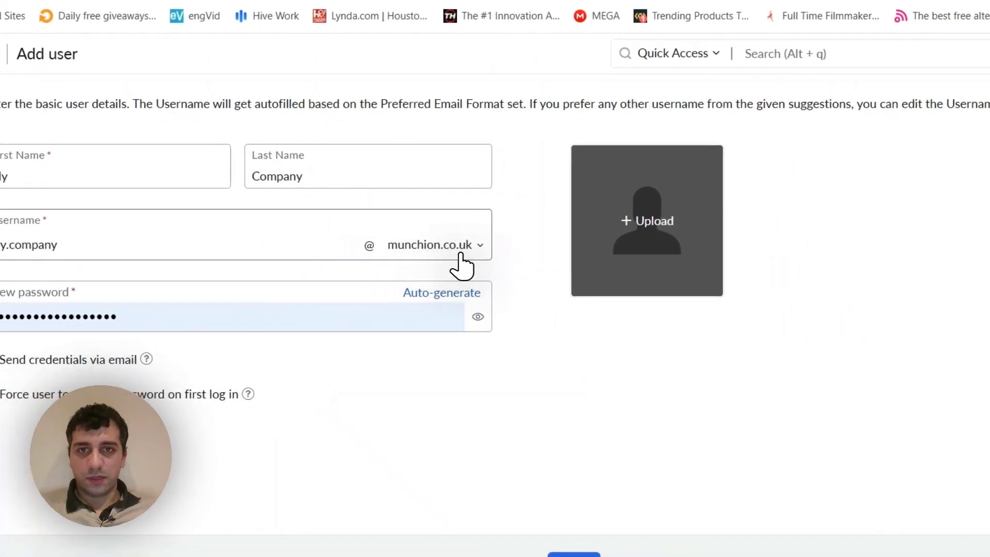
pyautogui.click(461, 251)
pyautogui.click(433, 247)
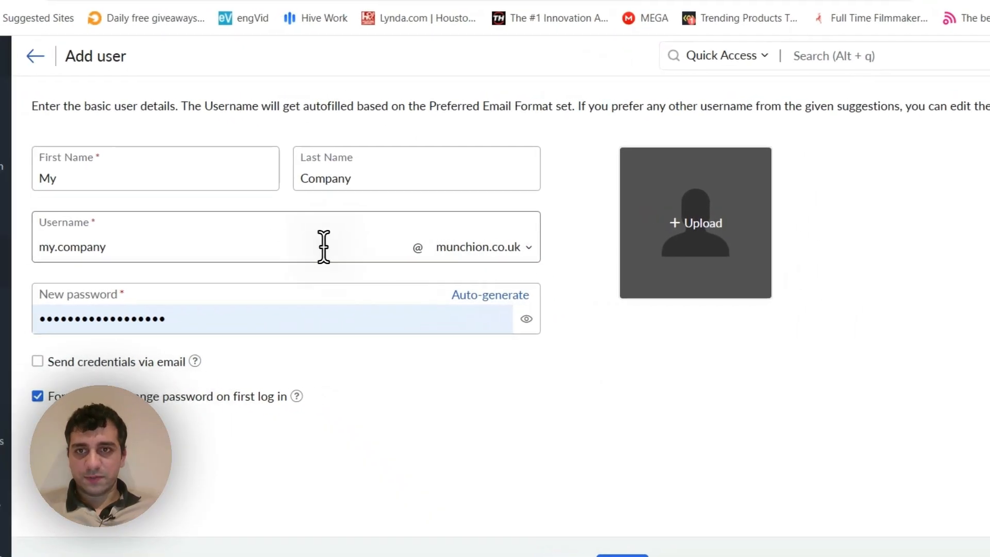
# - Set the username to info and add the user without a forced password change on first log in, declining the browser's password update
pyautogui.doubleClick(323, 247)
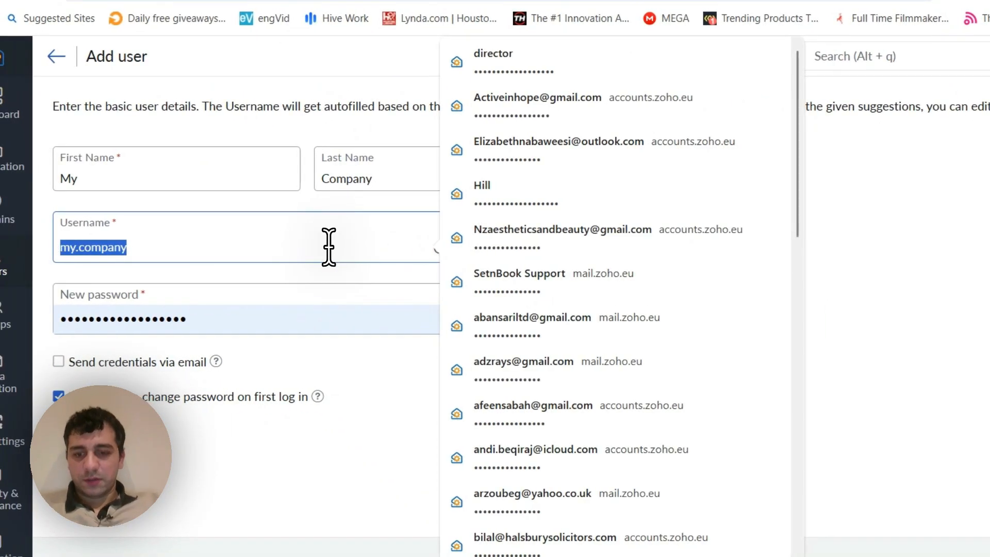
pyautogui.write('info')
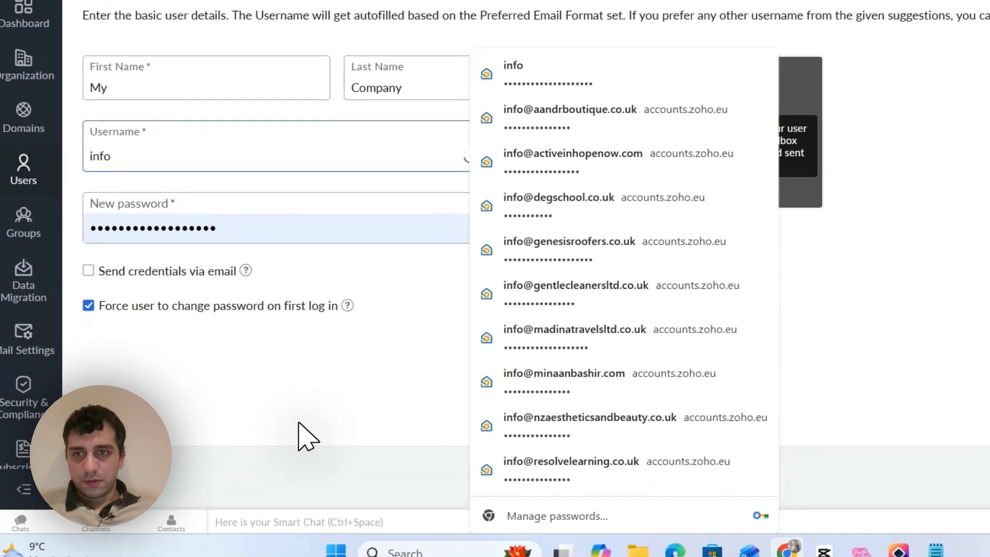
pyautogui.click(278, 511)
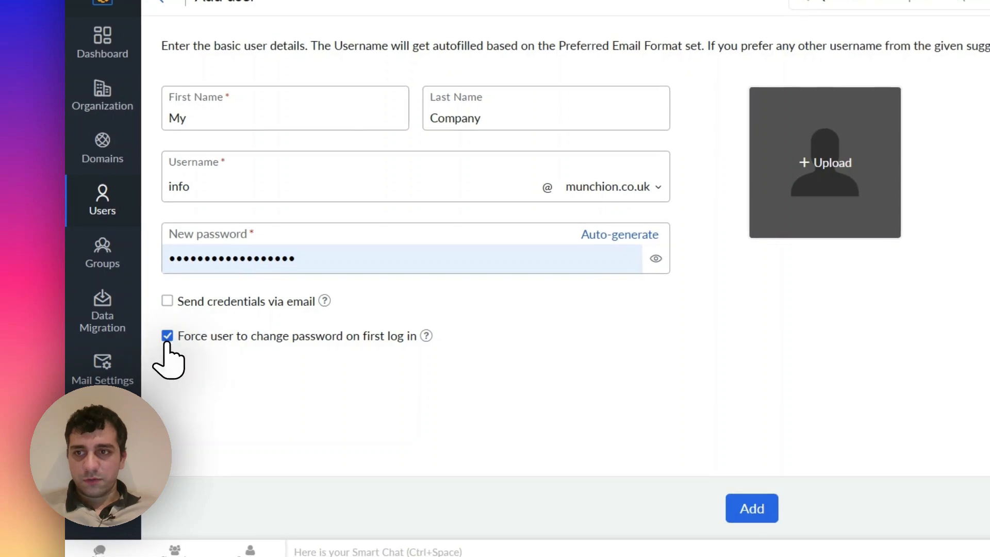
pyautogui.click(167, 337)
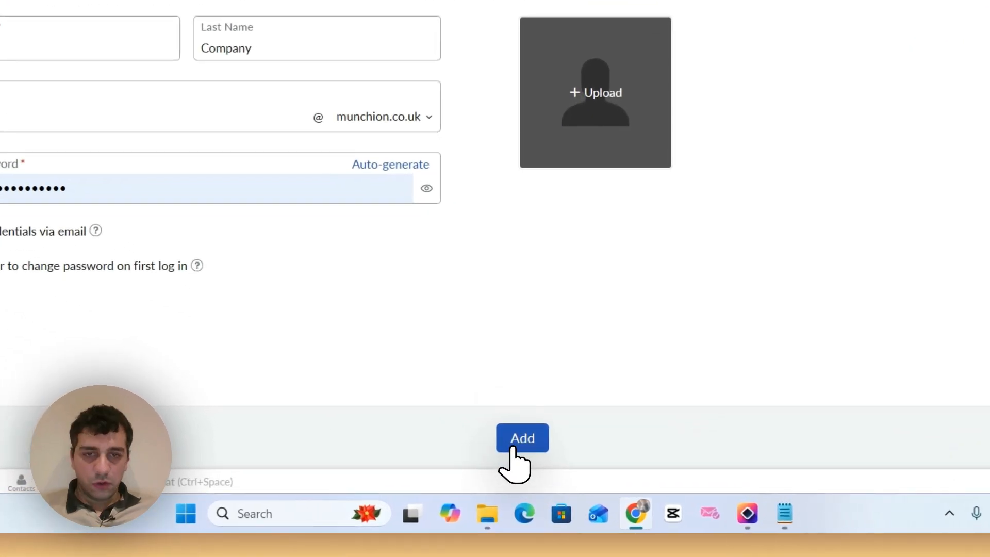
pyautogui.click(513, 448)
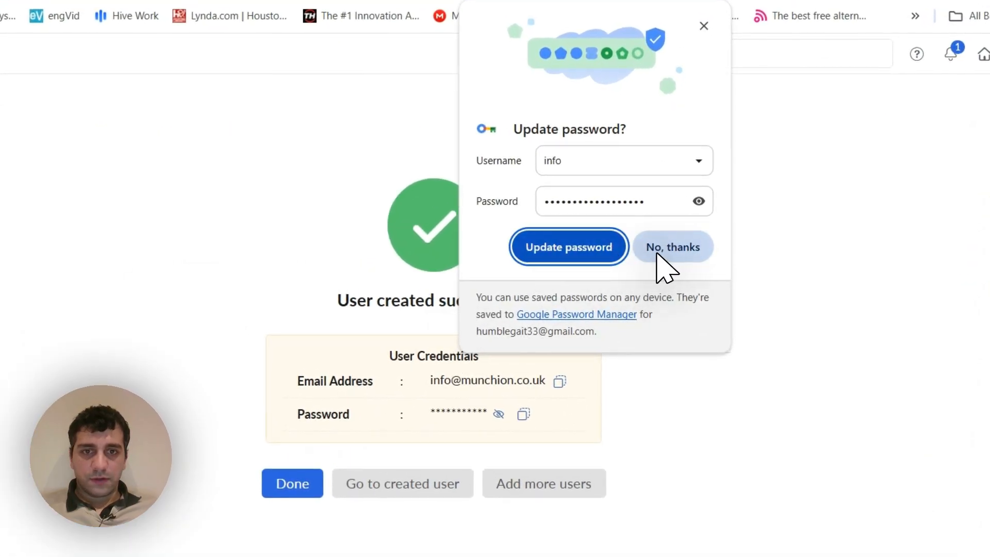
pyautogui.click(661, 248)
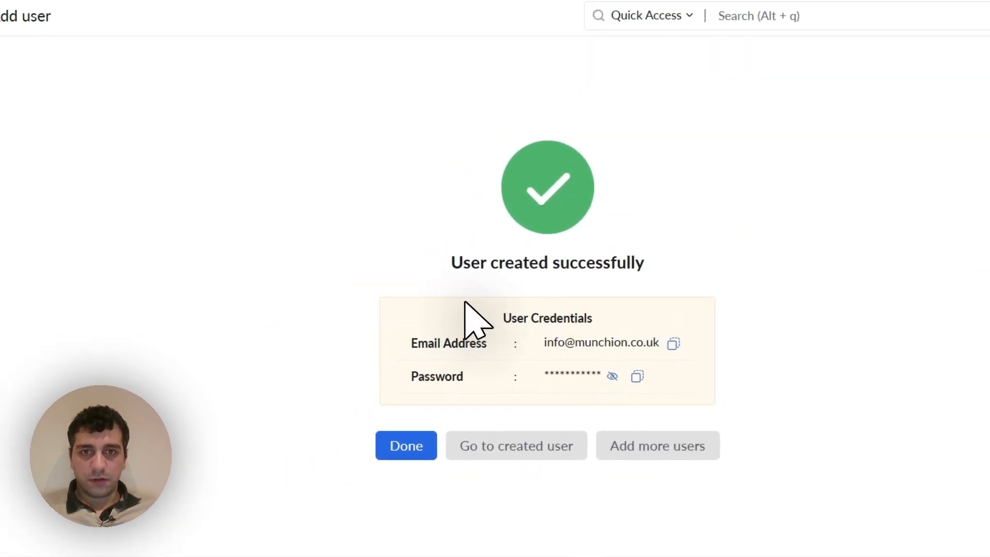
# - Check the created user's credentials, finish the creation, and open the My Company user's details from the users list
pyautogui.moveTo(446, 292); pyautogui.dragTo(711, 354)
pyautogui.click(712, 354)
pyautogui.moveTo(547, 301); pyautogui.dragTo(461, 301)
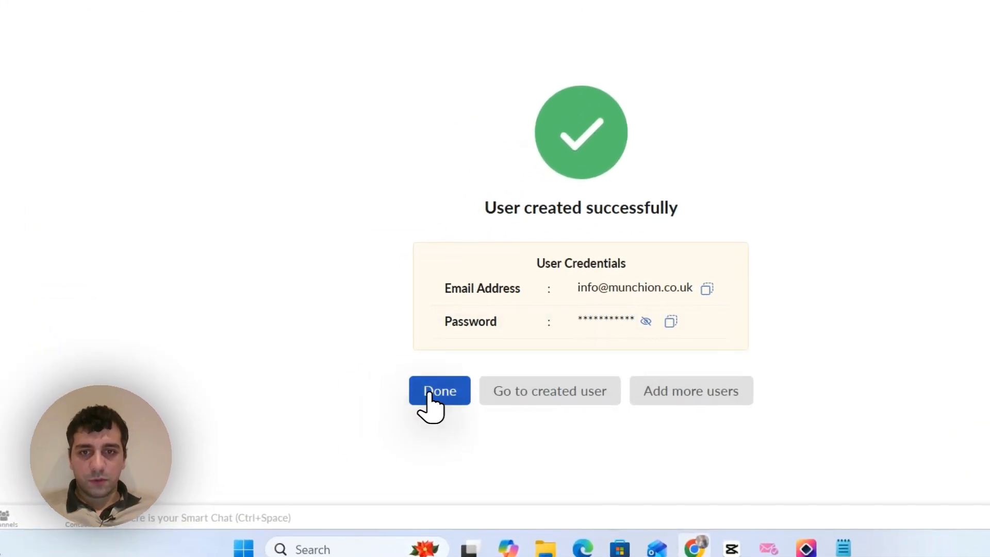
pyautogui.click(427, 394)
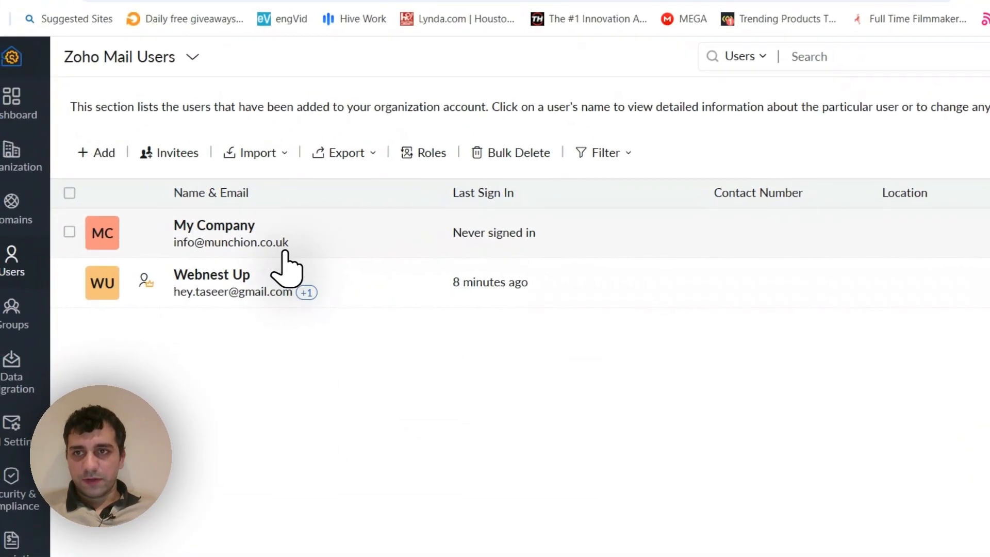
pyautogui.click(336, 243)
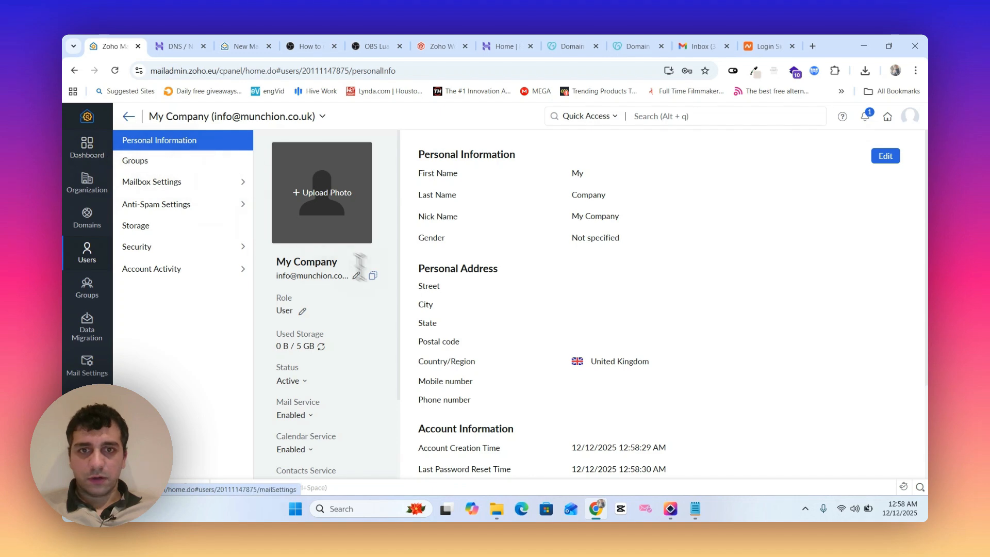
# - Examine the My Company user's details, the actions offered for that user in the users list, and the administrator's mail inbox
pyautogui.scroll(-2, 427, 308)
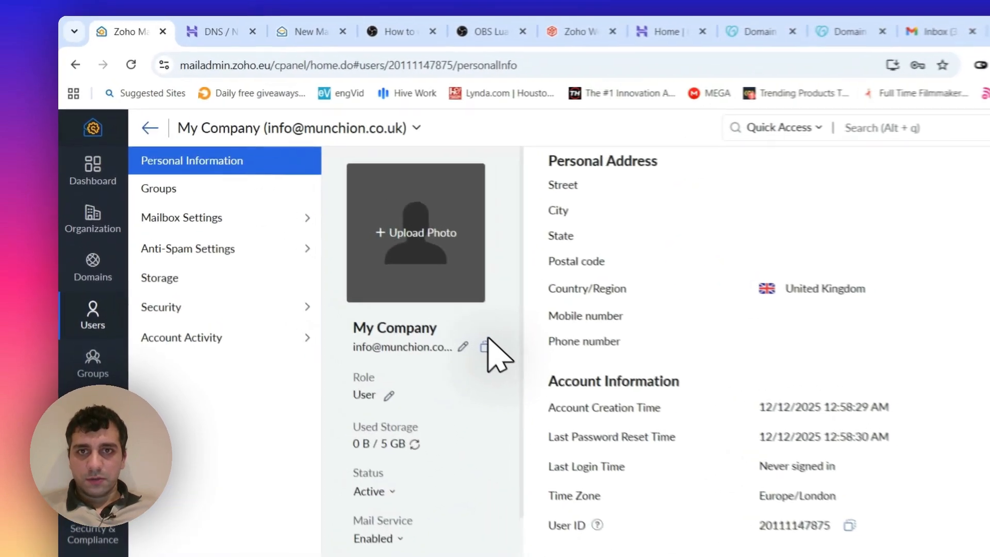
pyautogui.scroll(2, 632, 321)
pyautogui.click(172, 135)
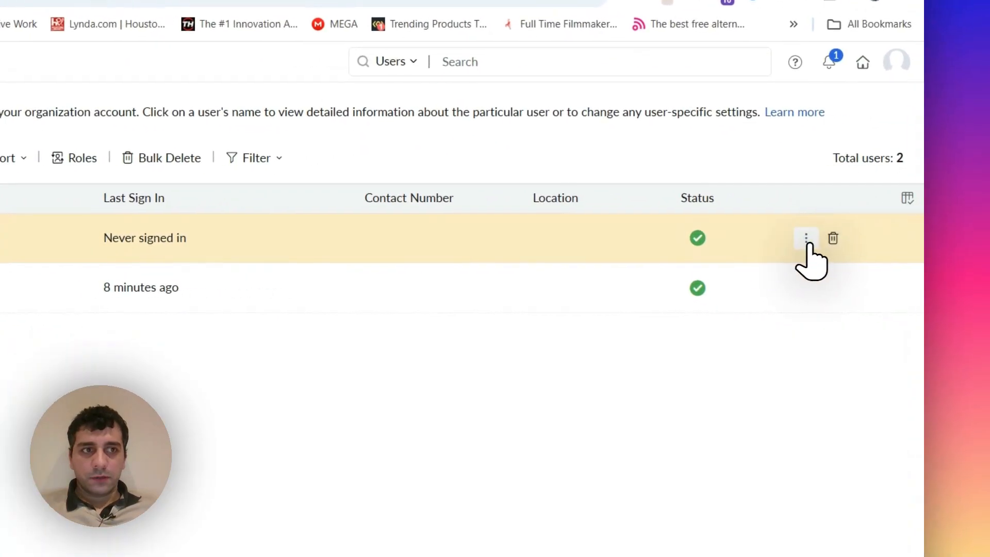
pyautogui.click(797, 243)
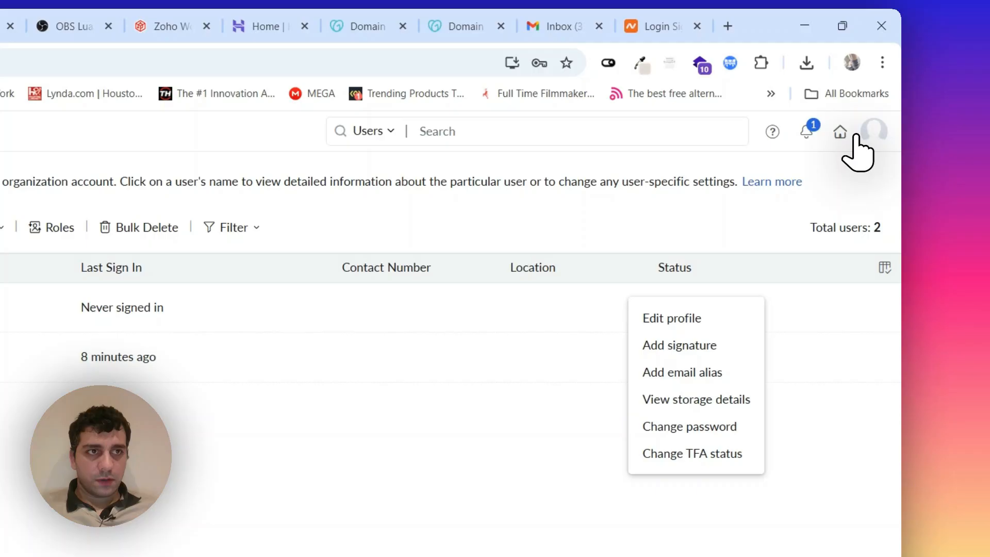
pyautogui.click(842, 133)
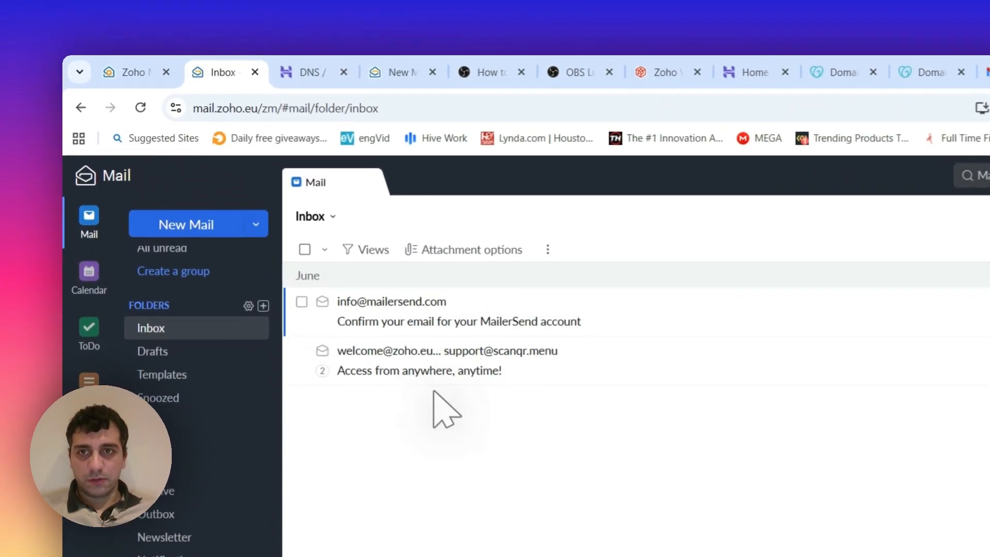
pyautogui.click(176, 66)
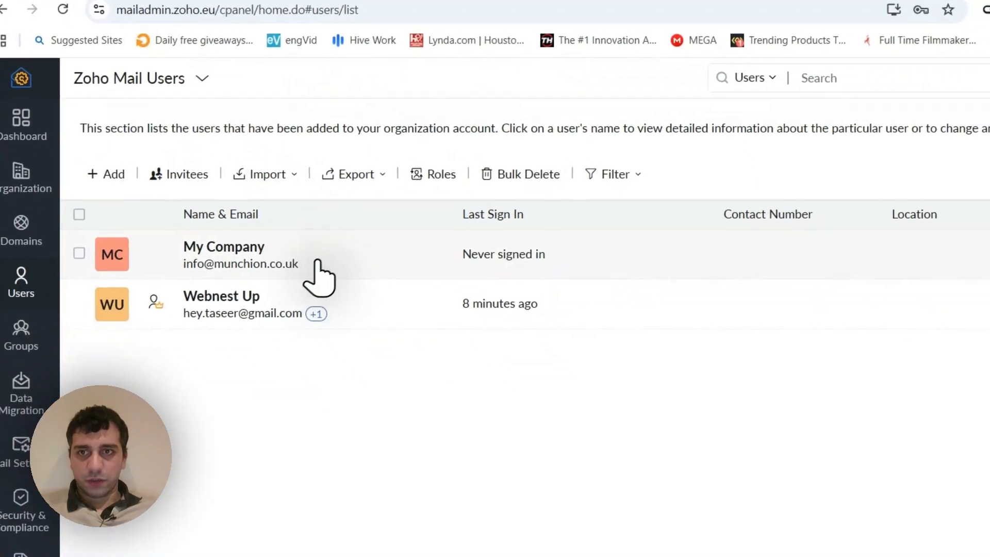
pyautogui.moveTo(305, 220); pyautogui.dragTo(337, 251)
pyautogui.click(338, 253)
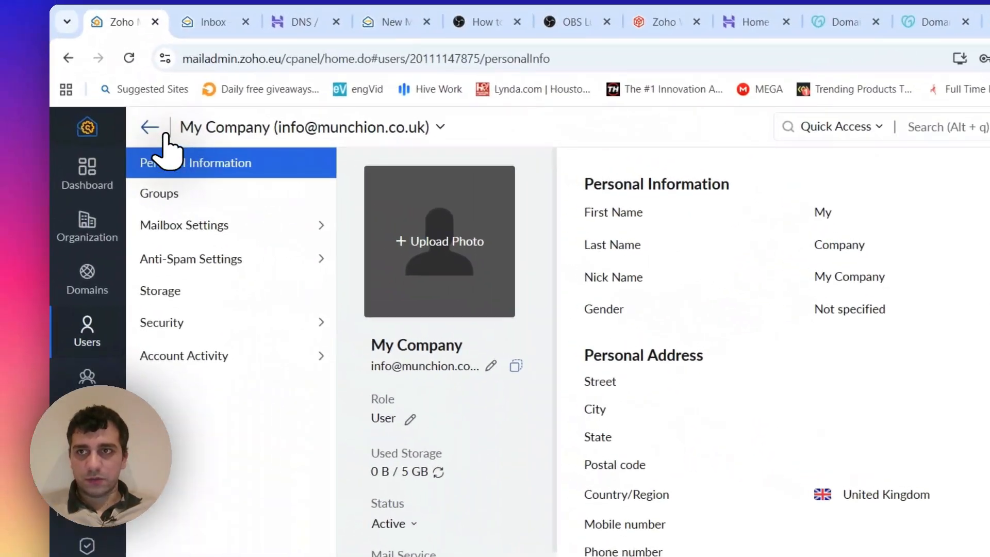
pyautogui.click(154, 129)
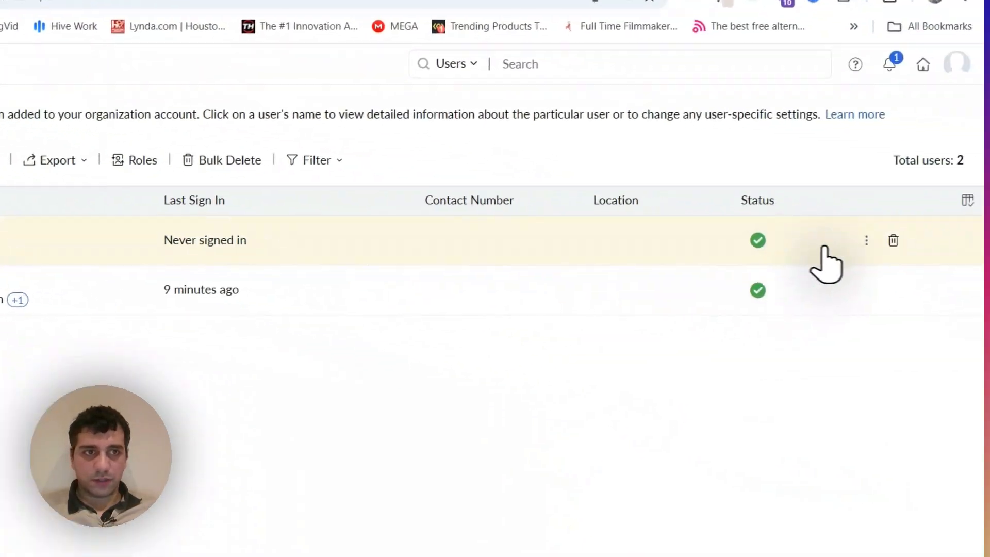
# - Enter a new password for the My Company user, turn off the forced password change and sign-out from all devices, and copy the password
pyautogui.click(819, 235)
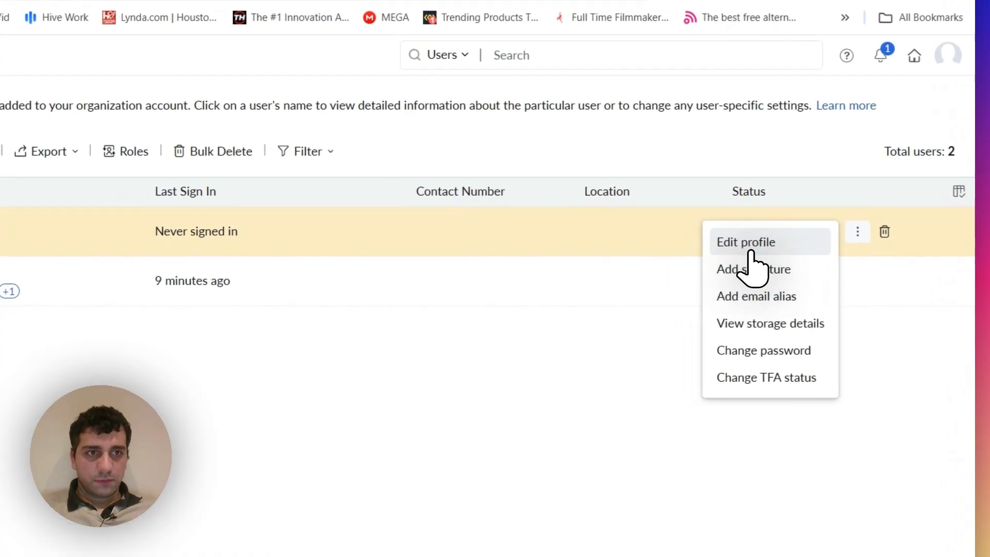
pyautogui.click(760, 352)
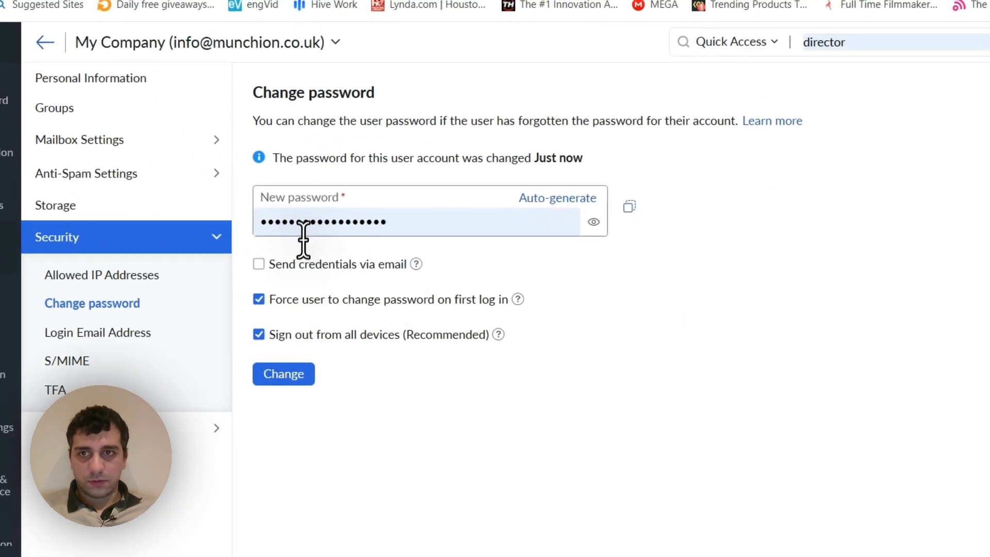
pyautogui.click(593, 222)
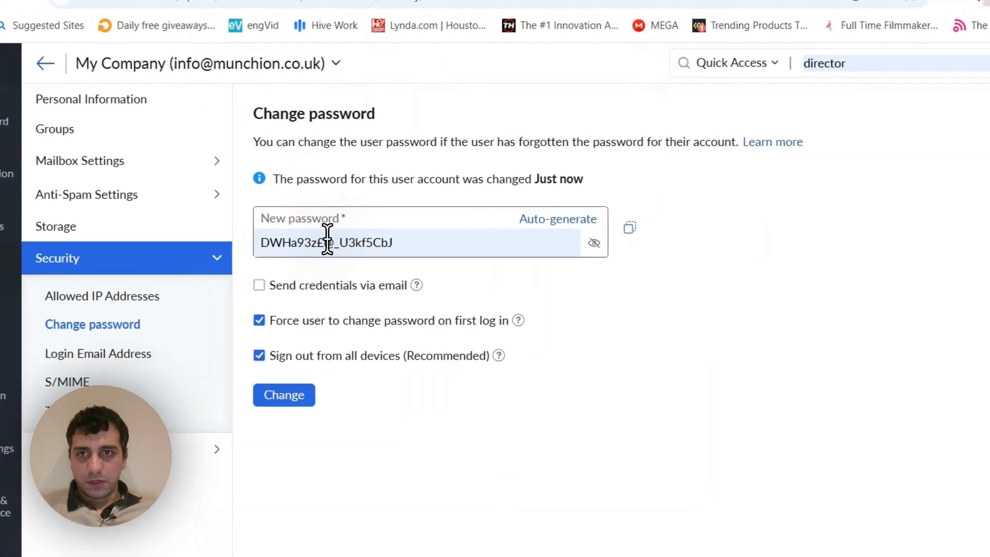
pyautogui.tripleClick(327, 240)
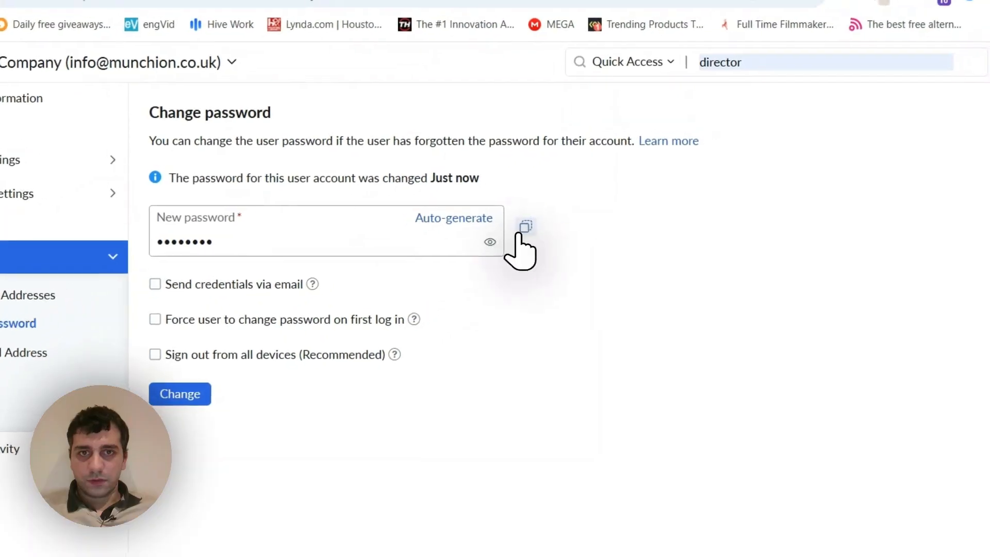
pyautogui.click(576, 206)
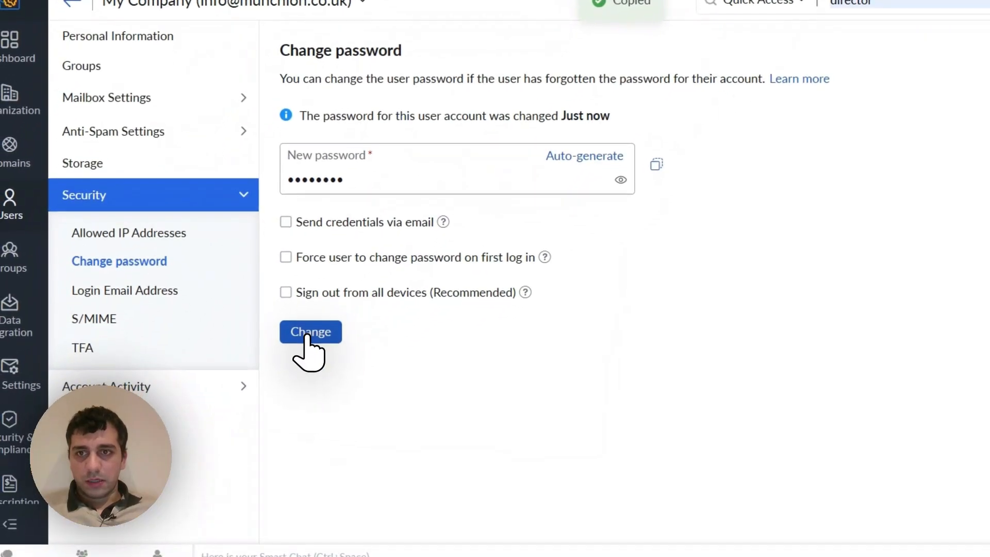
# - Submit the password change, verify it with the administrator's saved account password, and close the new credentials summary
pyautogui.click(308, 335)
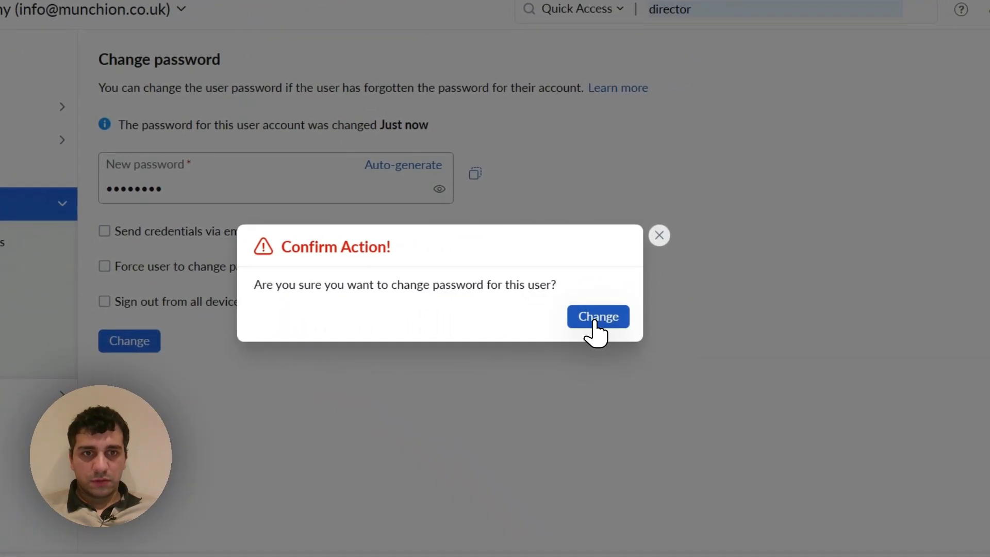
pyautogui.click(594, 320)
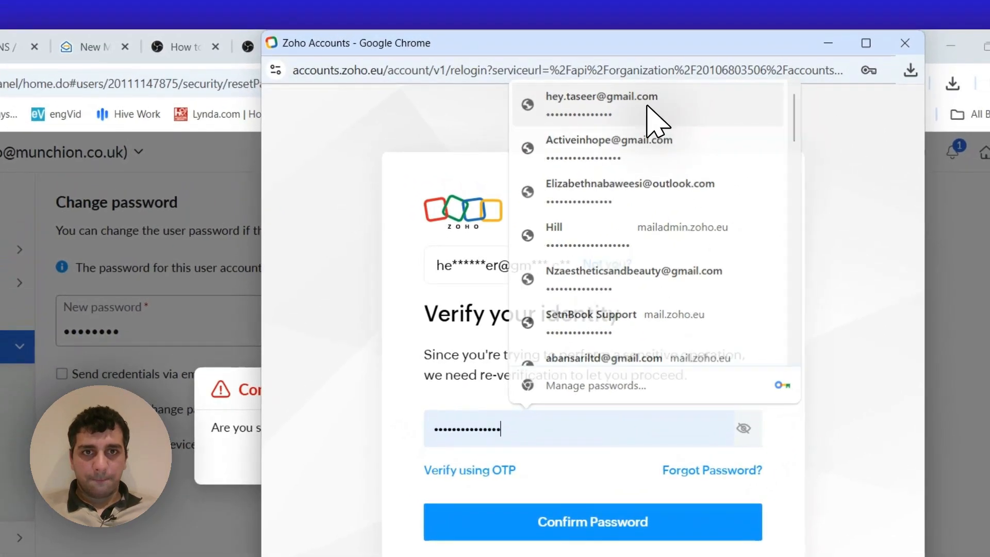
pyautogui.click(692, 0)
pyautogui.click(601, 389)
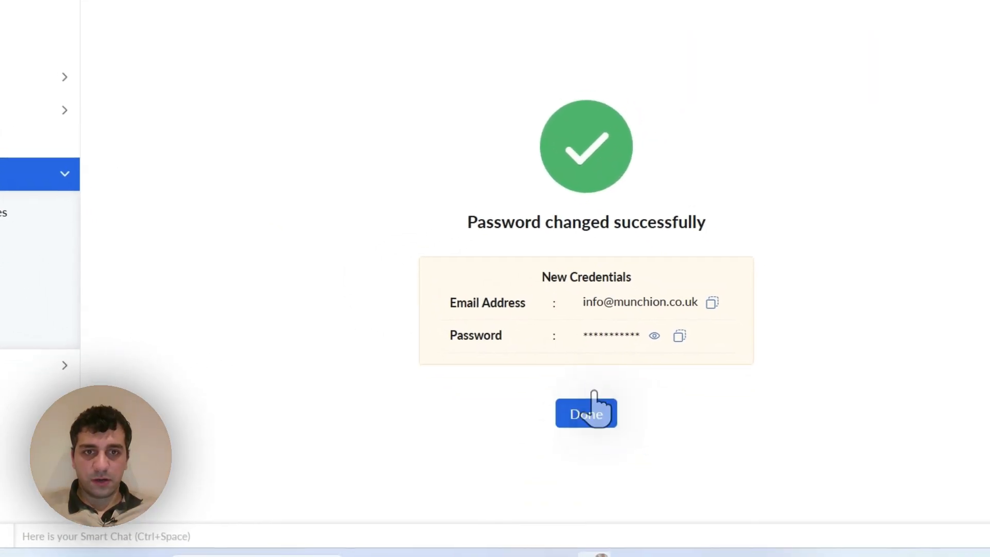
pyautogui.click(640, 344)
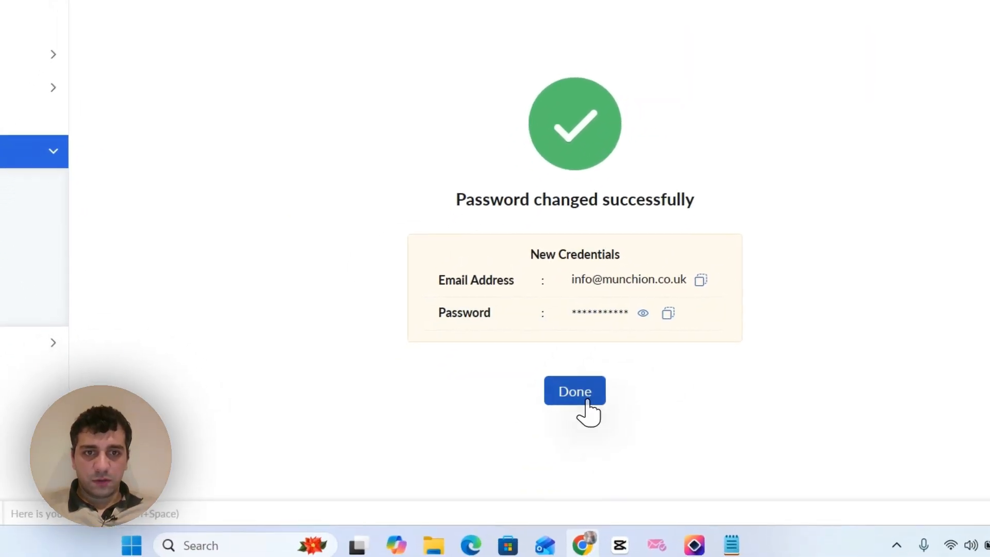
pyautogui.click(551, 423)
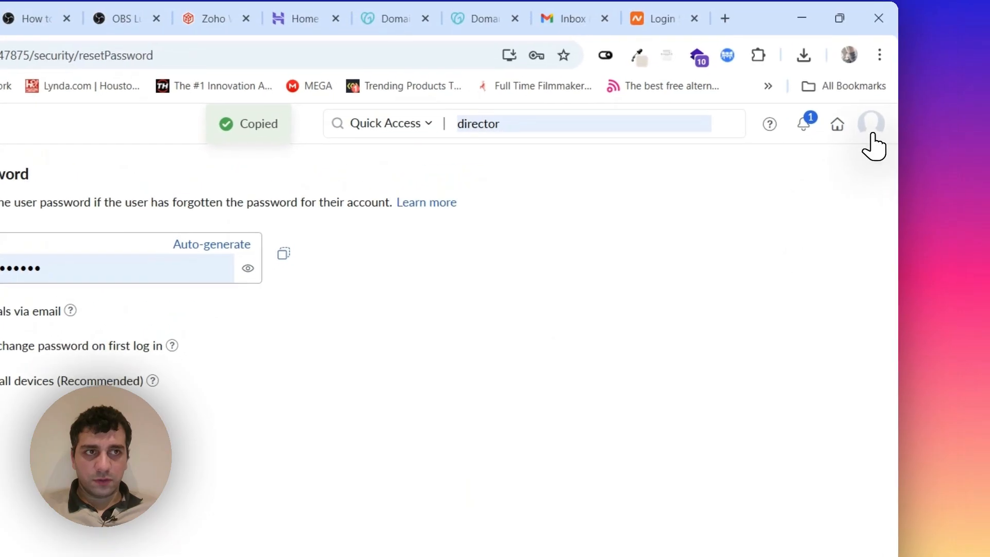
# - Sign out of the administrator's Zoho account and reload the open mail compose page to reach the sign-in form
pyautogui.click(872, 135)
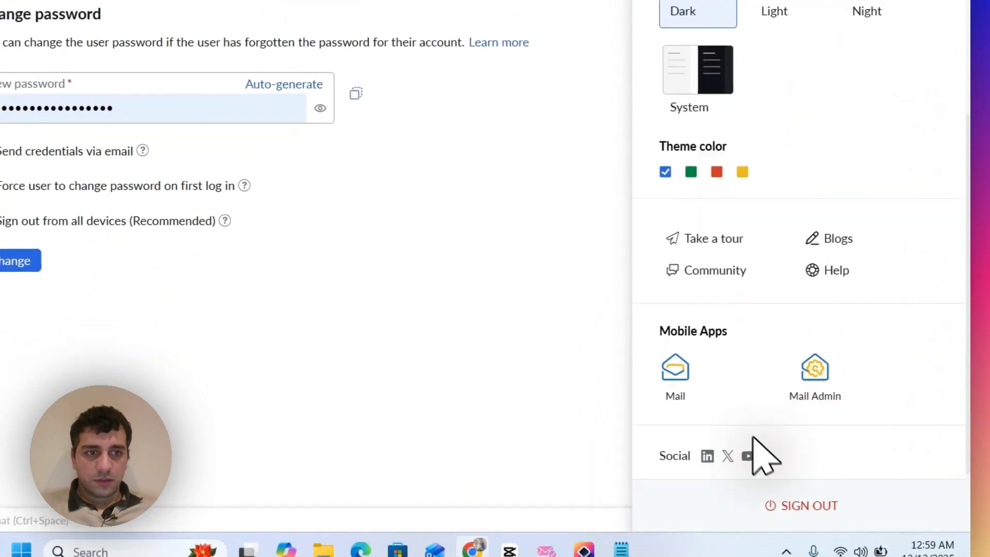
pyautogui.click(786, 504)
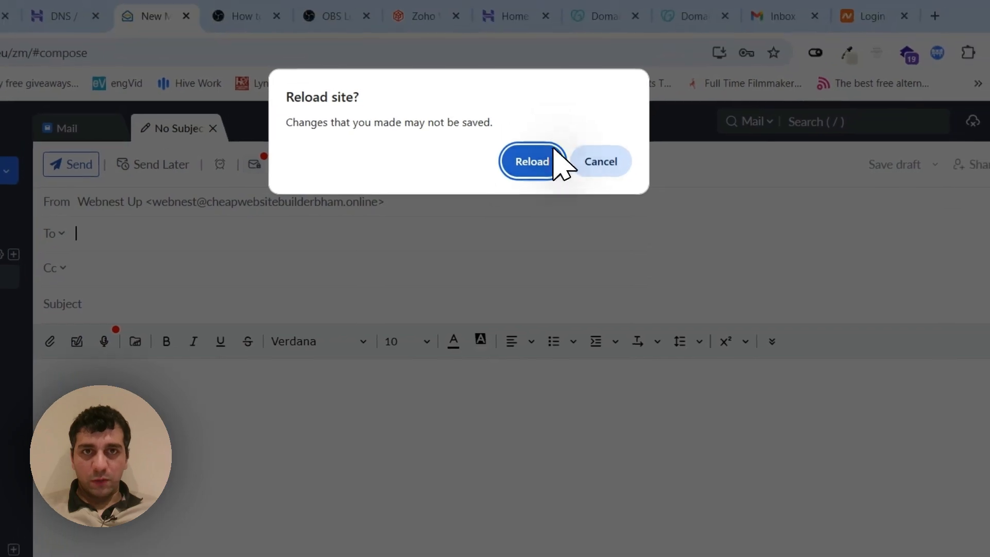
pyautogui.click(554, 161)
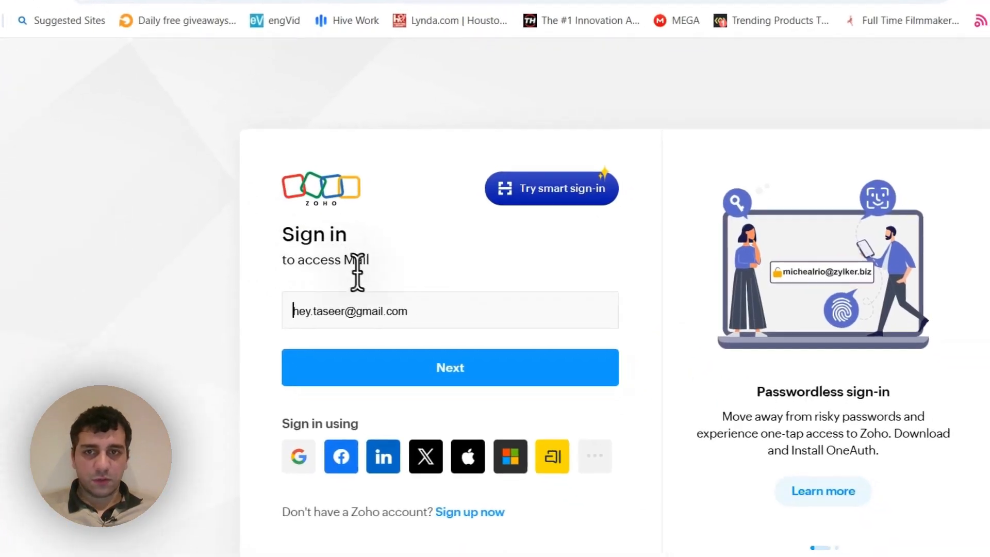
# - Replace the sign-in address with the new info mailbox's email address and continue to the password stage
pyautogui.click(338, 290)
pyautogui.tripleClick(338, 289)
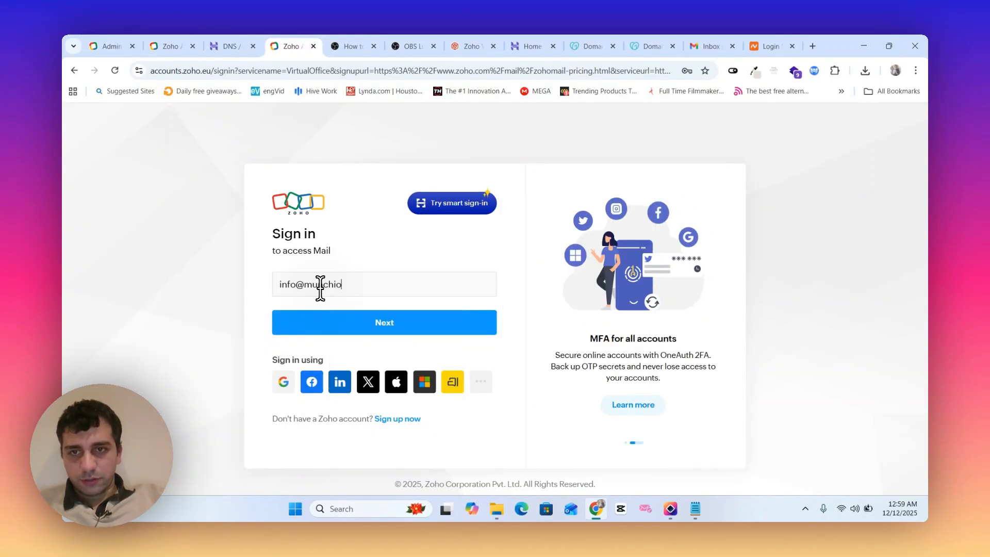
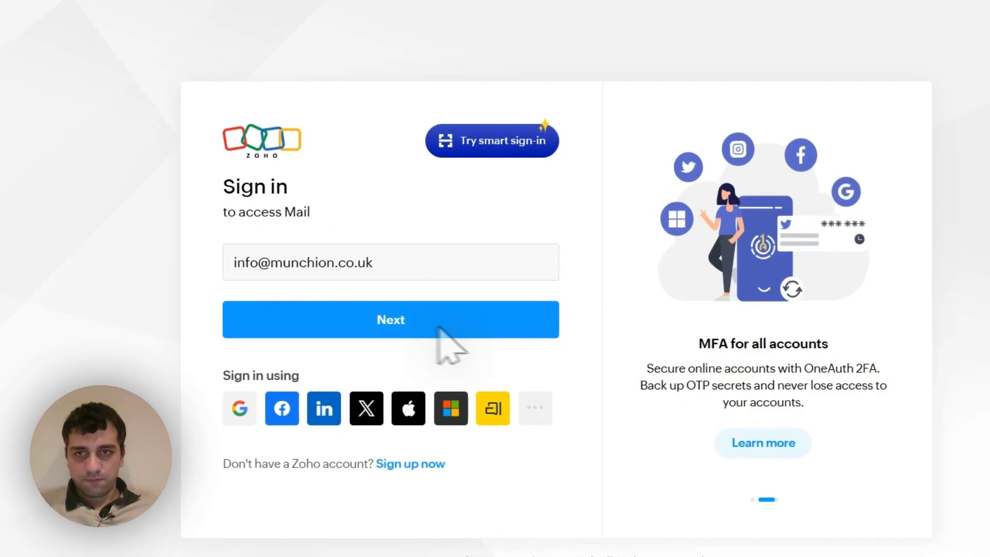
pyautogui.click(384, 320)
# - Sign in with the info mailbox's password, postponing the MFA setup for two weeks and skipping the welcome tour
pyautogui.doubleClick(294, 318)
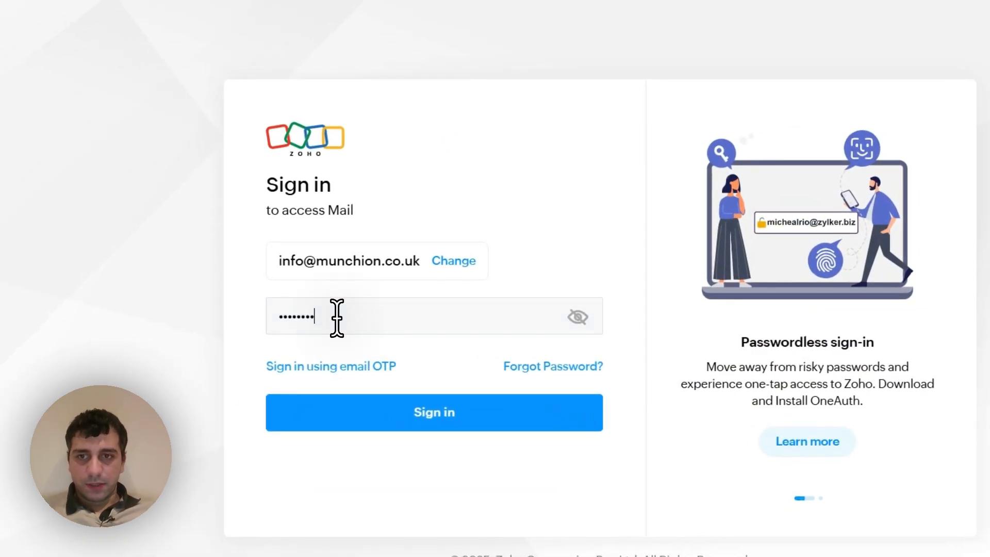
pyautogui.click(410, 411)
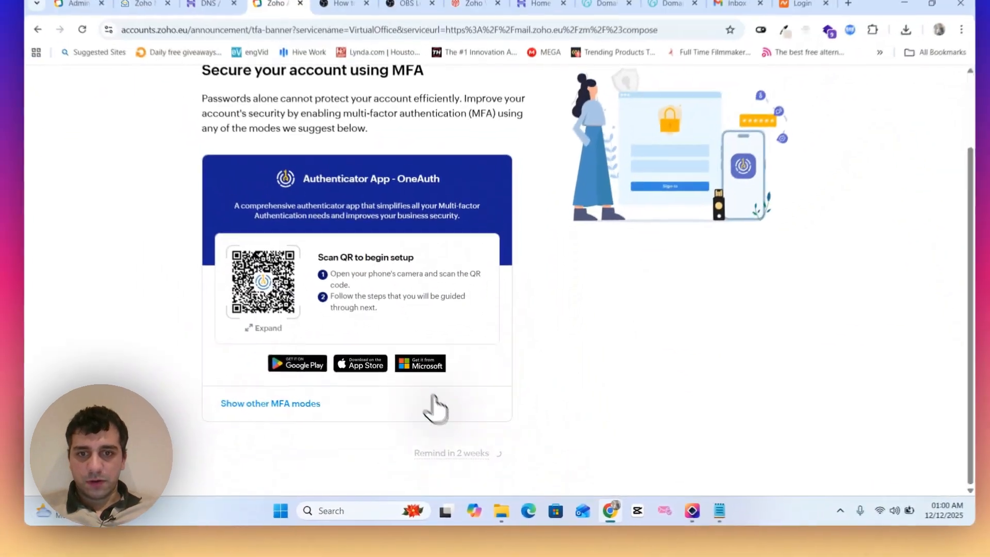
pyautogui.click(463, 440)
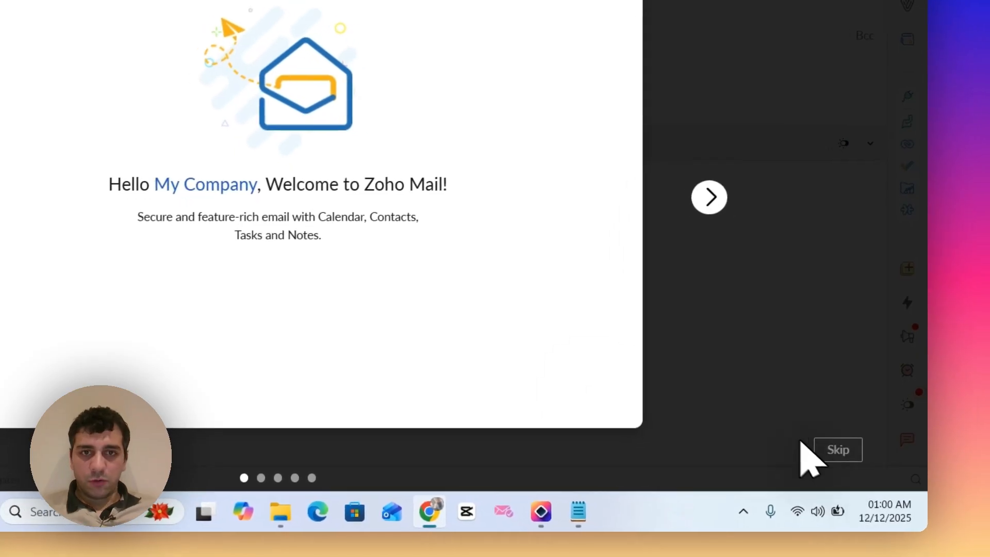
pyautogui.click(838, 454)
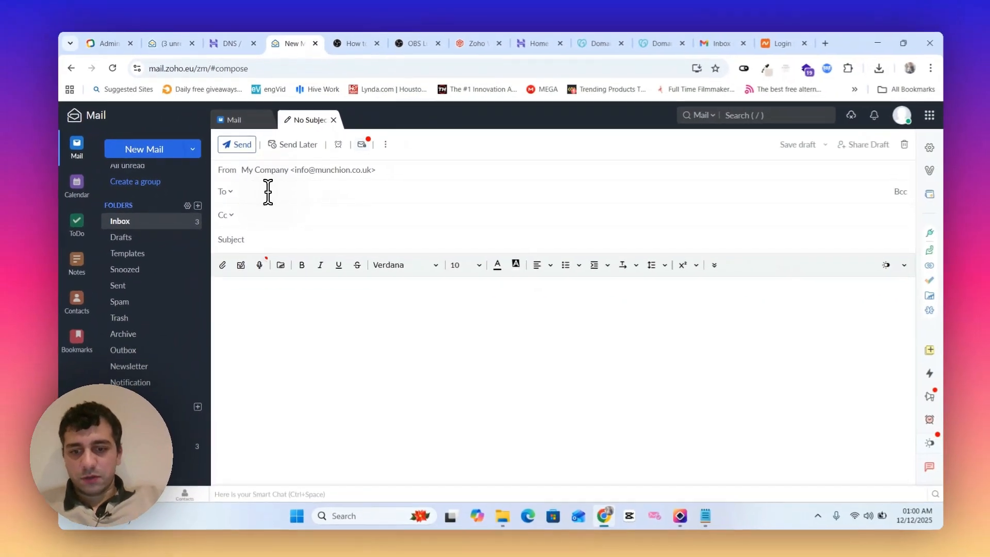
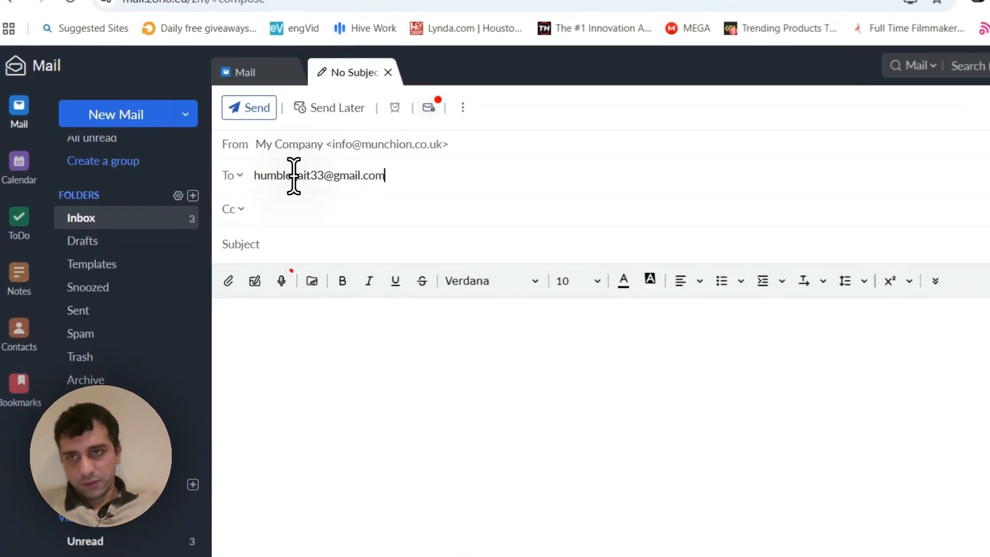
# - Address the new email to the recipient's Gmail address and give it the subject "test test test"
pyautogui.press('Return')
pyautogui.write('test')
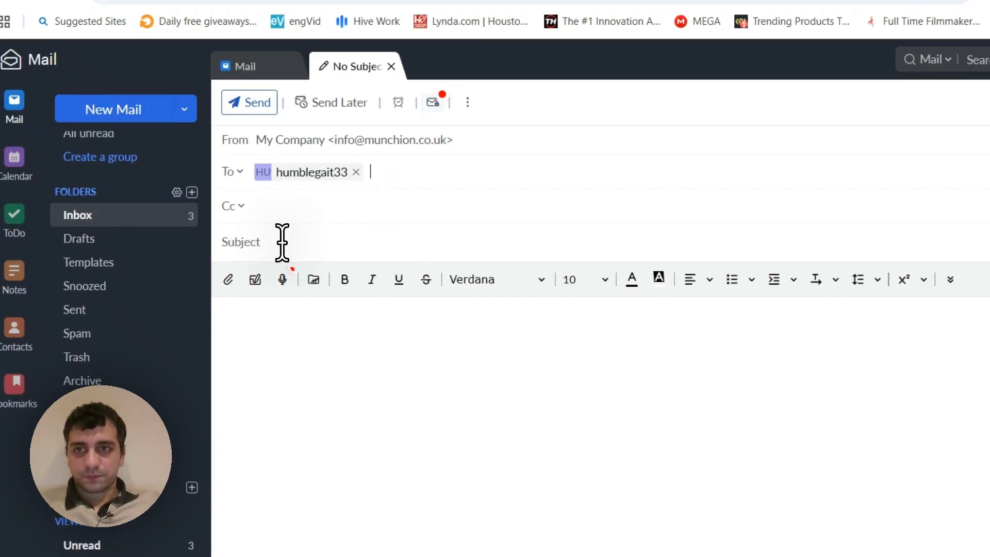
pyautogui.click(282, 242)
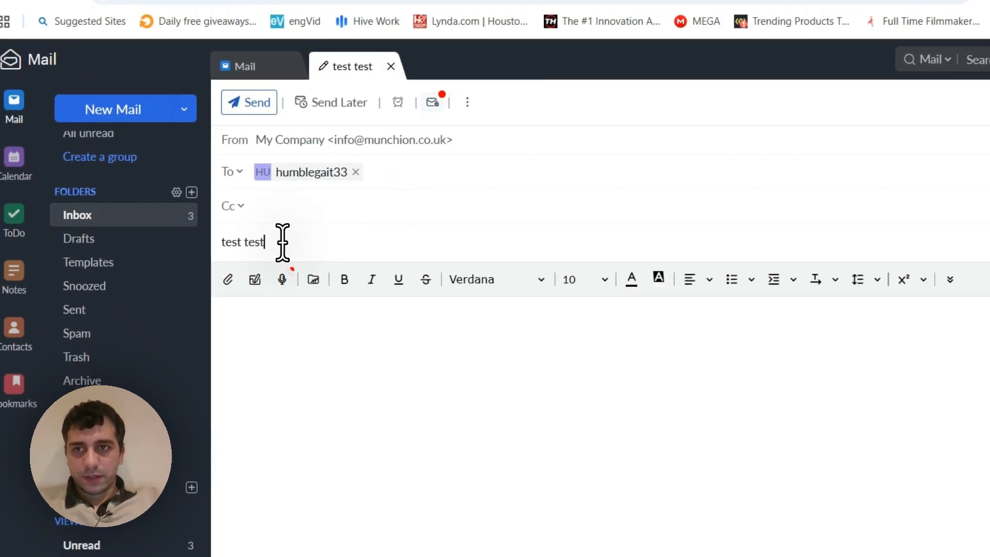
# - Write the body "Hi, how you doing mate. you'll right.. mate.. bye bye subscribe to my channel. please. bye" and send the email
pyautogui.click(382, 336)
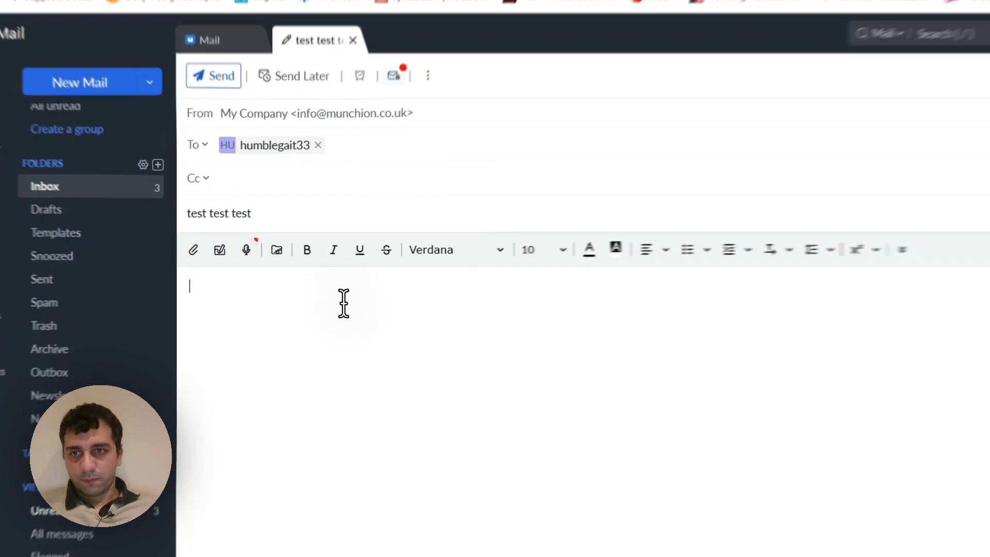
pyautogui.write('Hi,')
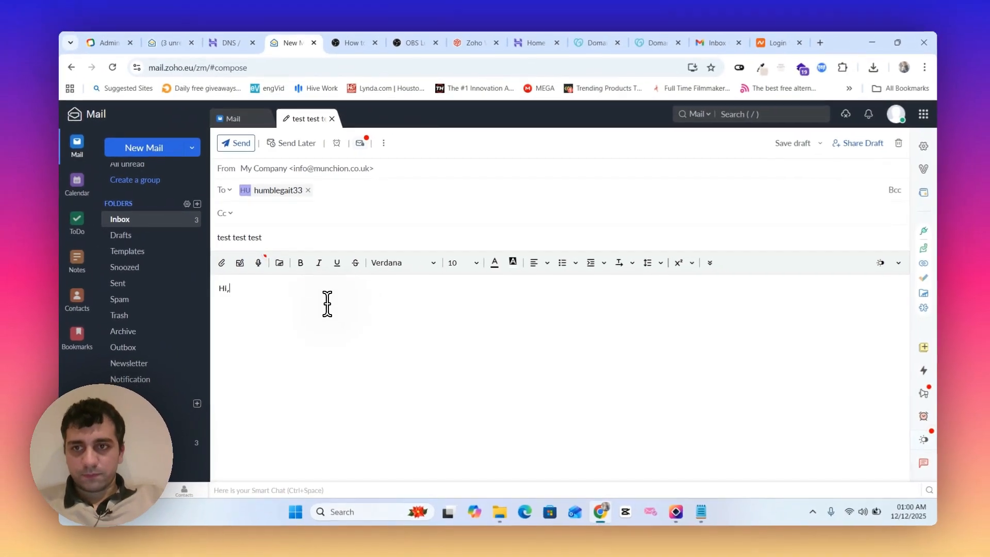
pyautogui.press('Return')
pyautogui.write('how')
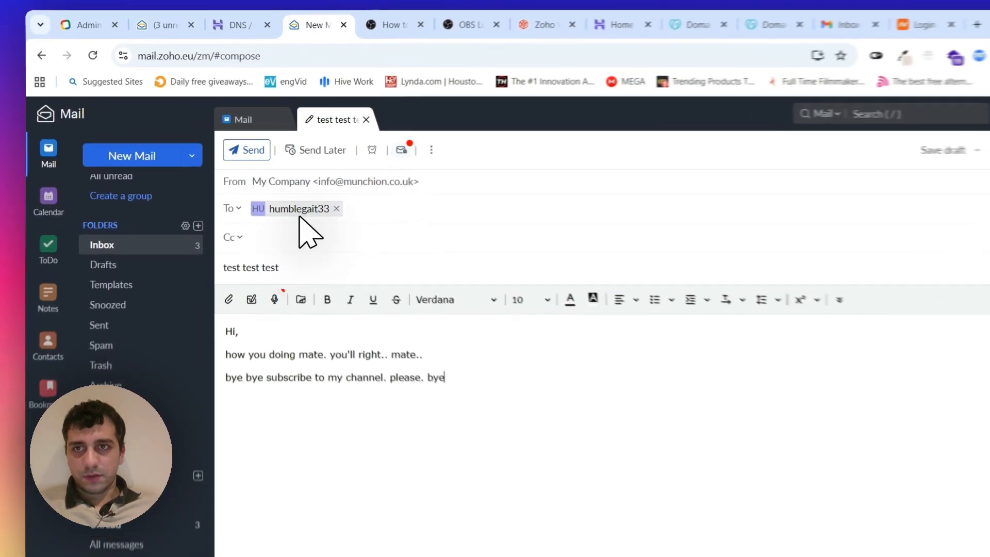
pyautogui.click(279, 191)
pyautogui.click(264, 156)
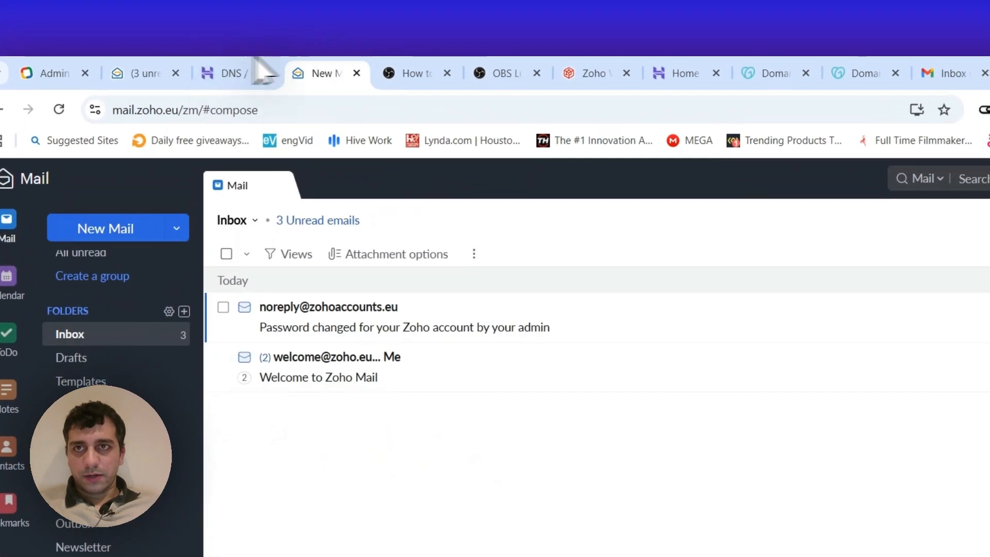
# - Switch to the recipient's Gmail inbox and open the "test test test" email from My Company
pyautogui.moveTo(305, 3); pyautogui.dragTo(33, 2)
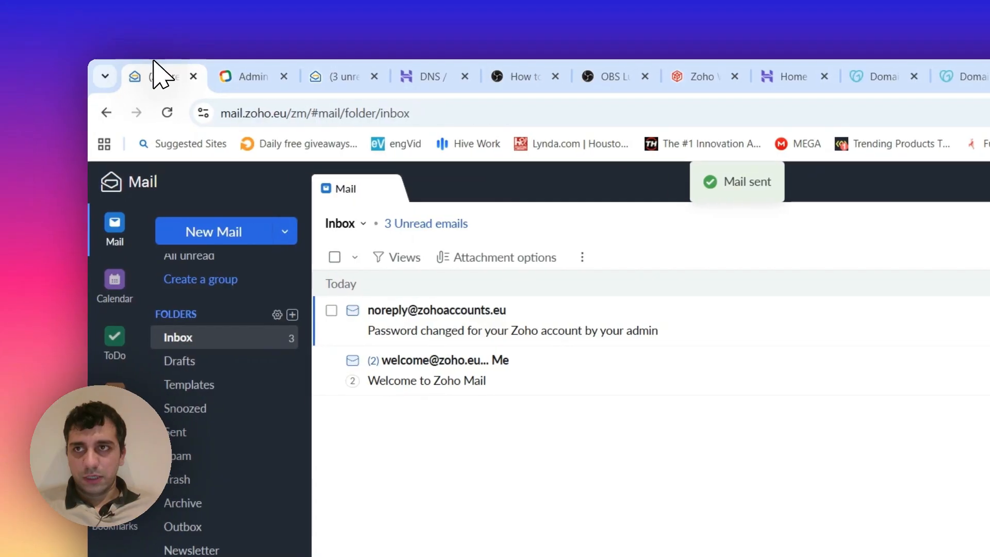
pyautogui.click(989, 76)
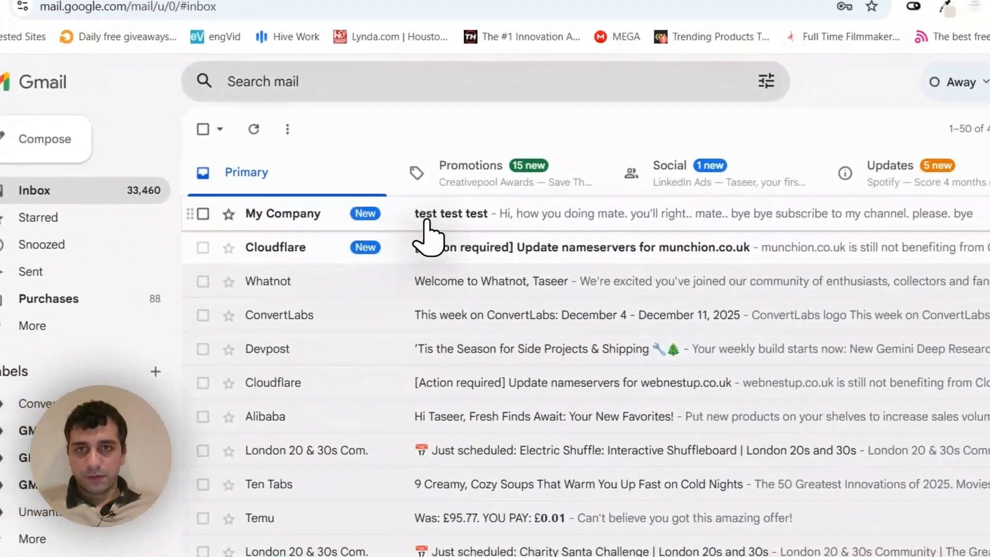
pyautogui.click(467, 202)
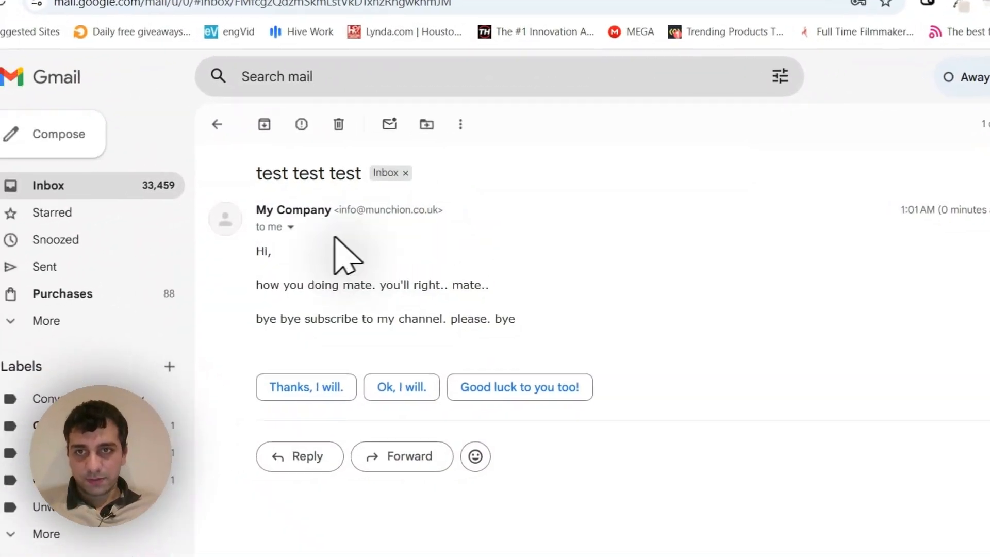
# - Answer the "test test test" email with the suggested reply "Thanks, I will." and send it
pyautogui.moveTo(230, 254); pyautogui.dragTo(483, 343)
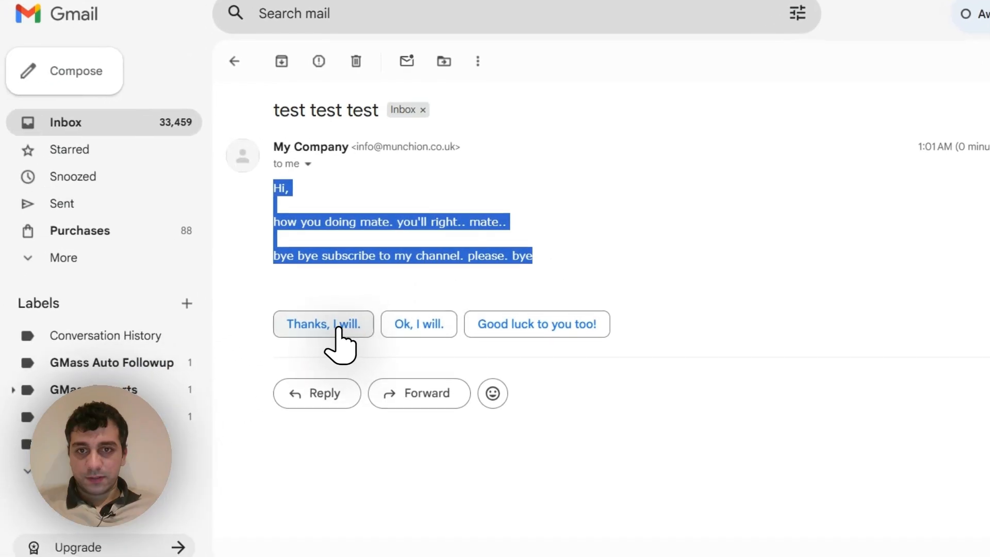
pyautogui.click(286, 347)
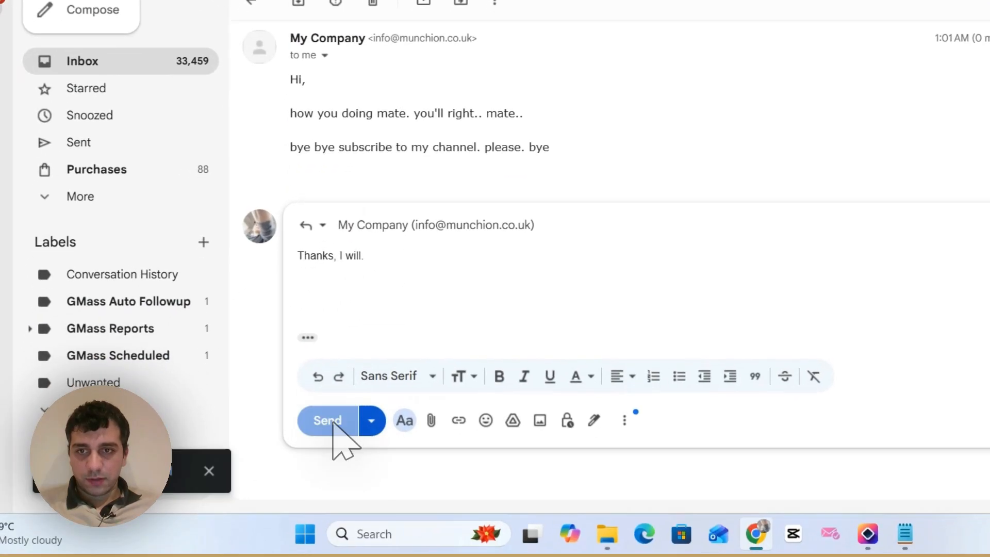
pyautogui.click(334, 423)
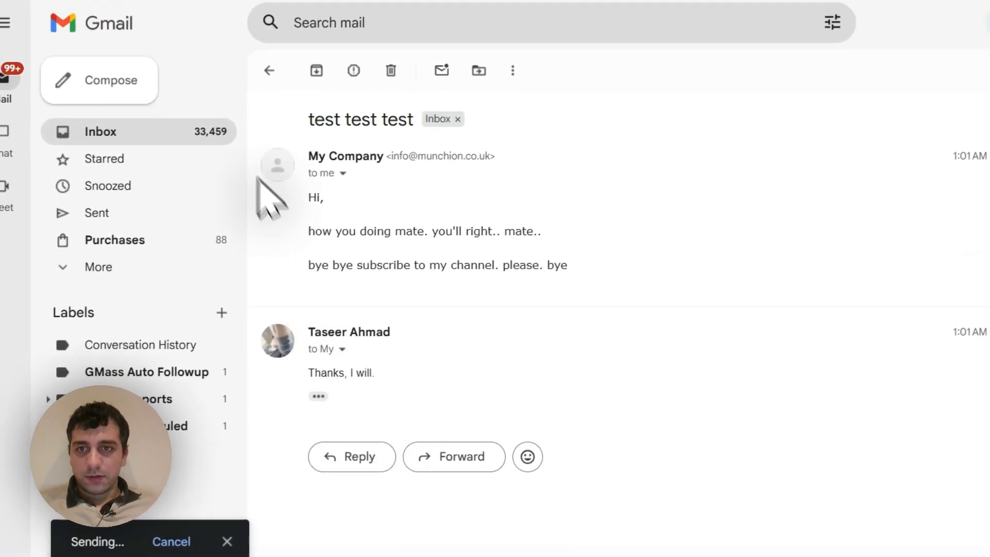
# - Switch to the info mailbox in Zoho Mail and check its unread emails, opening the password-change notice and the welcome email
pyautogui.click(163, 64)
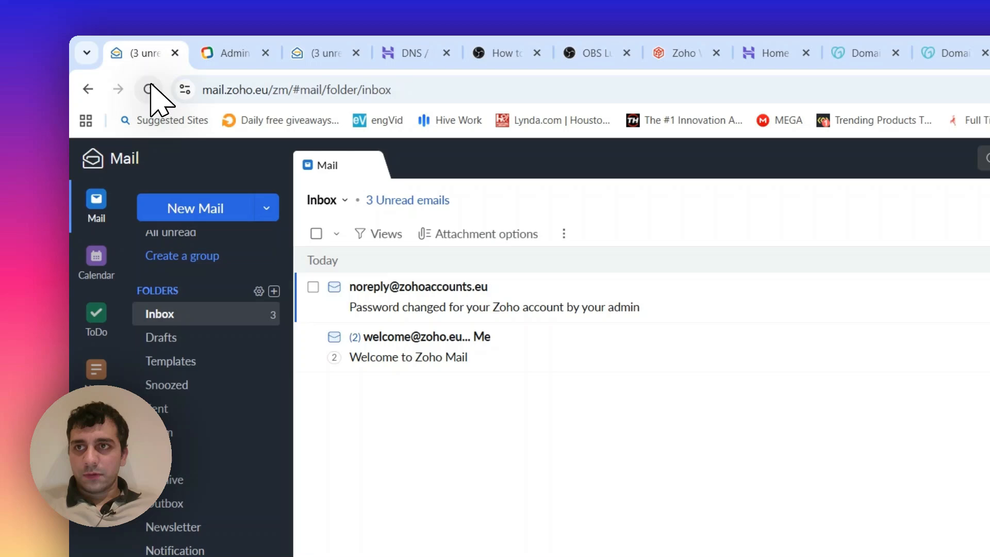
pyautogui.click(151, 87)
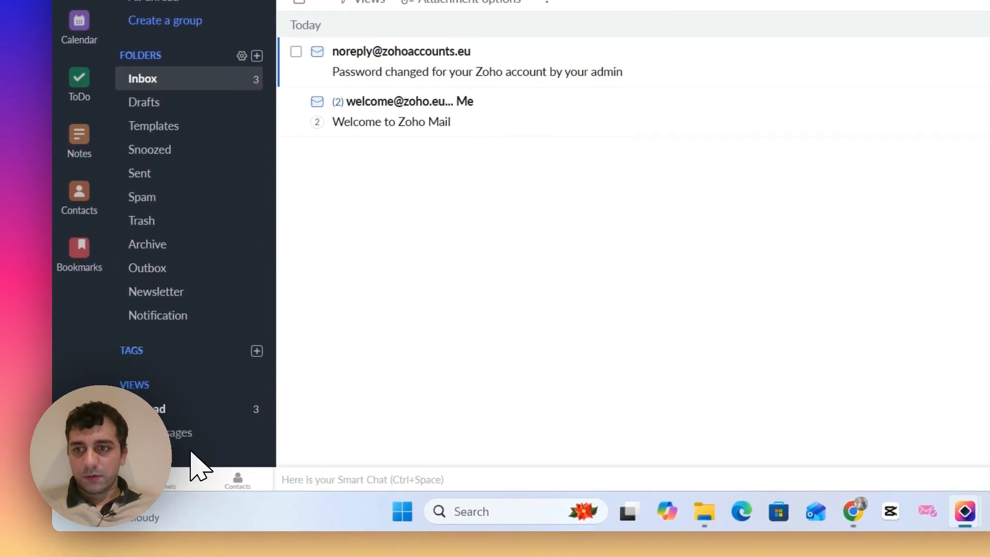
pyautogui.click(177, 421)
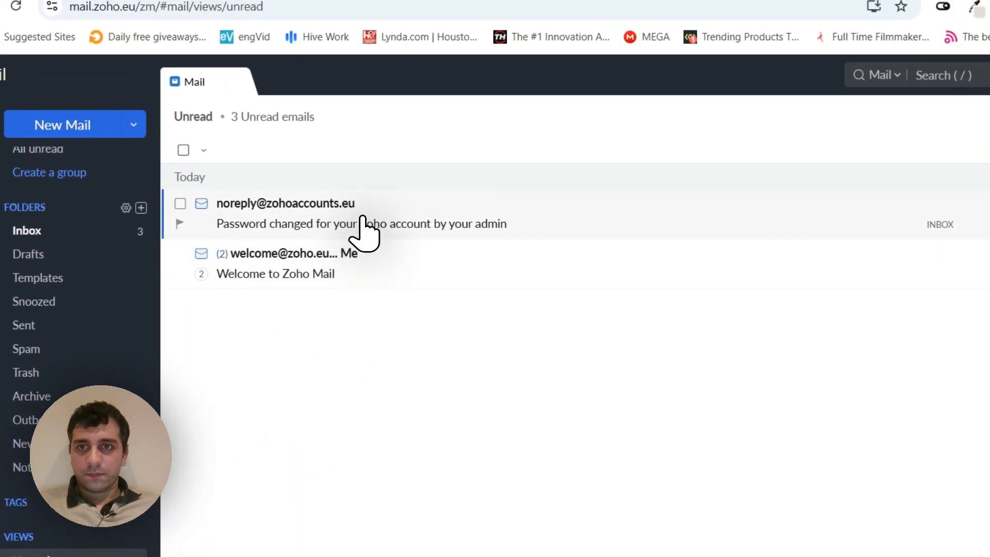
pyautogui.click(361, 215)
pyautogui.click(379, 252)
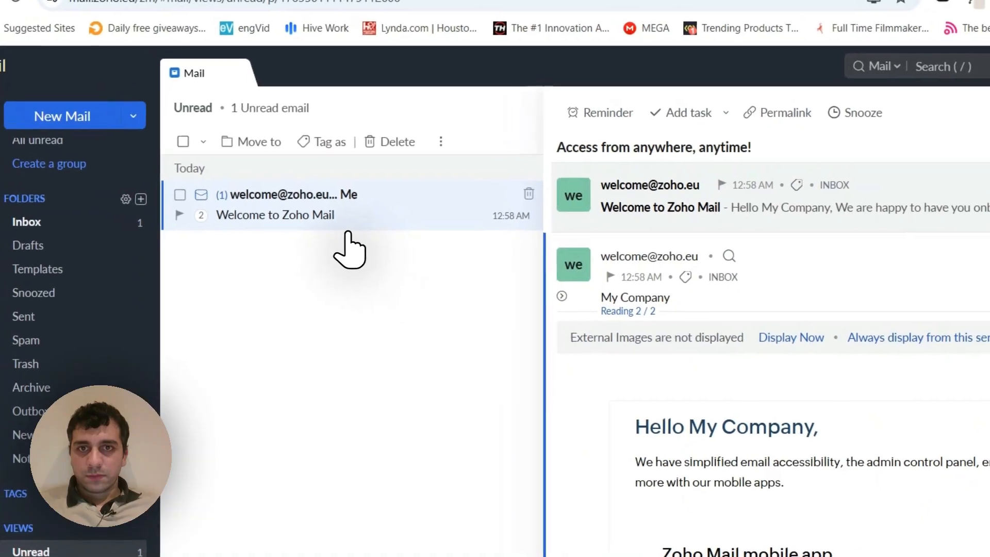
# - Open the "test test test" conversation in the inbox to read the Gmail reply, and expand the originally sent message
pyautogui.click(372, 223)
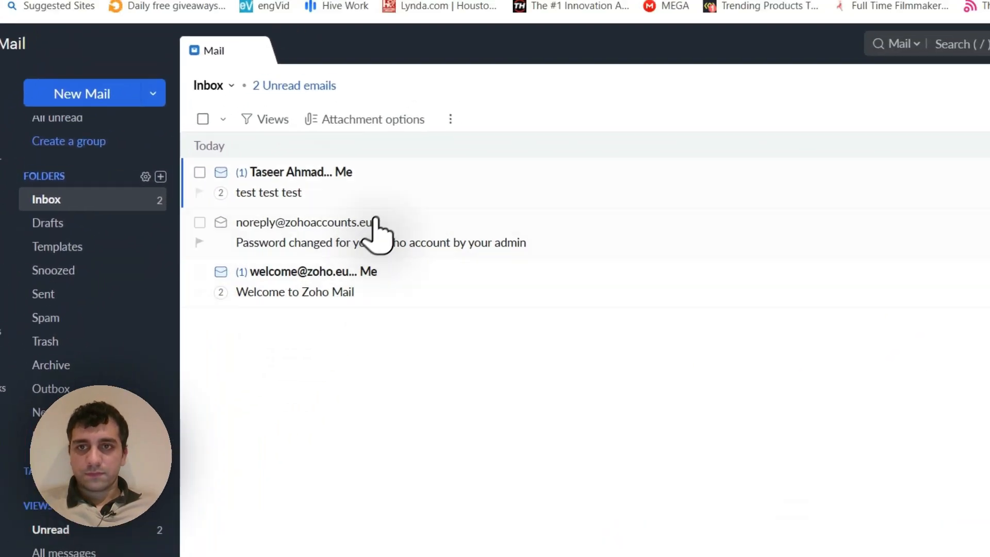
pyautogui.click(381, 181)
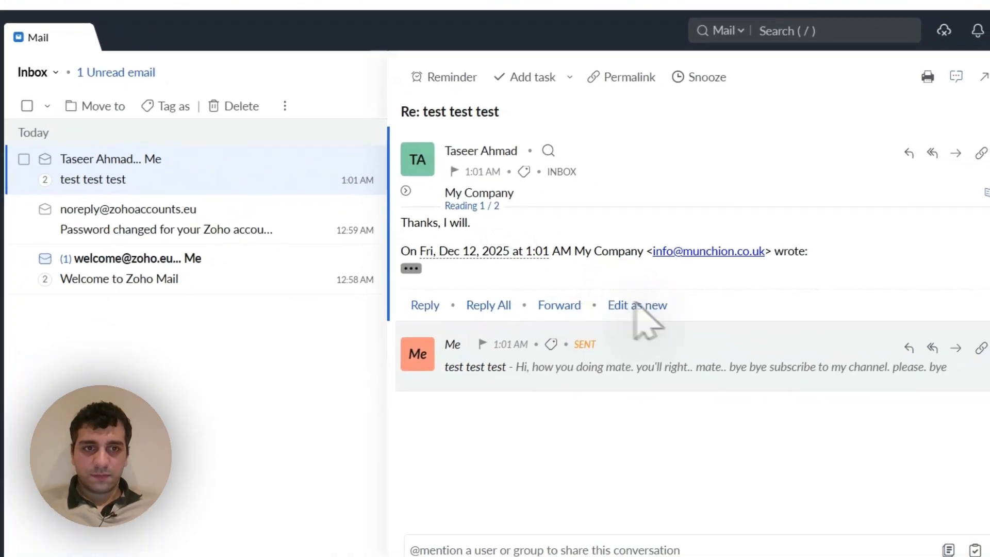
pyautogui.click(773, 379)
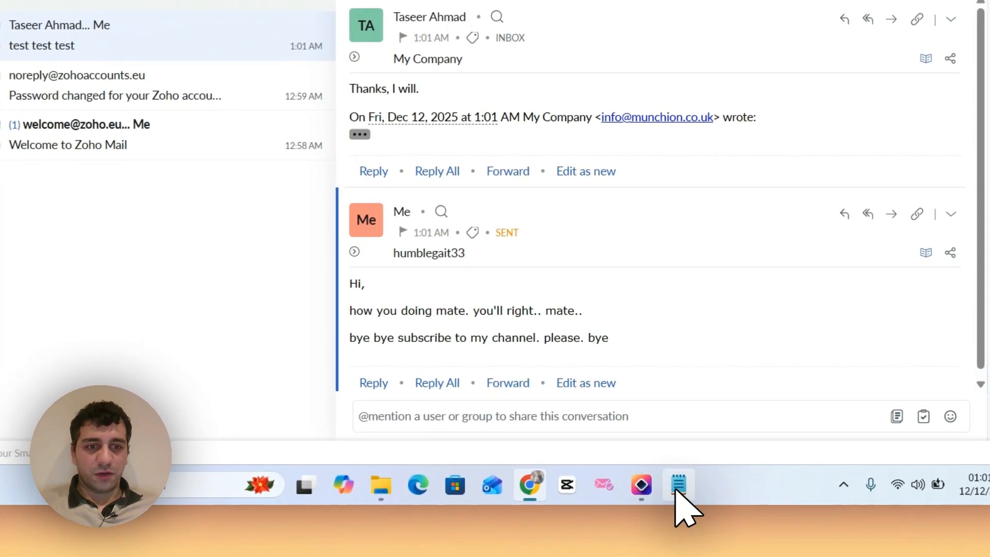
# - Switch to the Notepad notes and add the line "bye bye" below the fourth numbered step
pyautogui.click(678, 487)
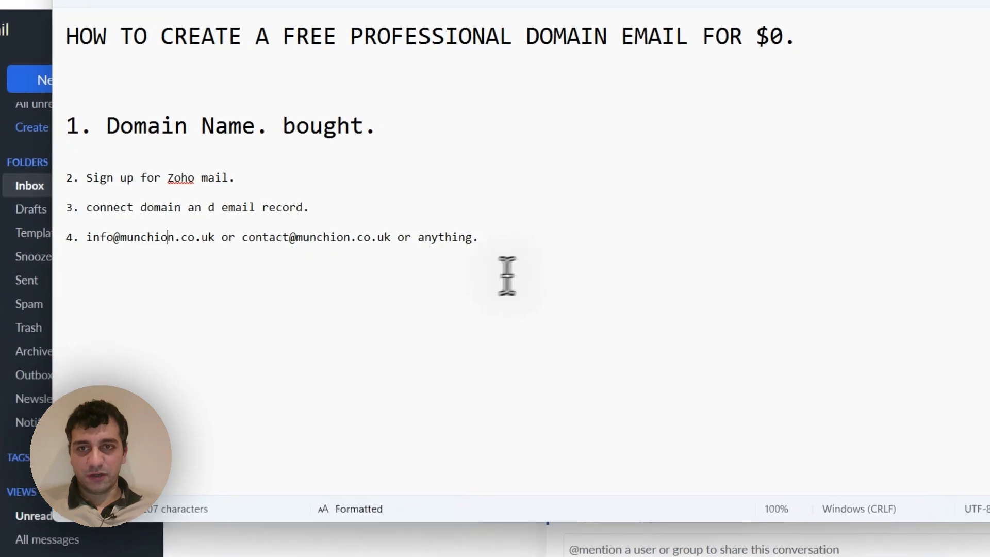
pyautogui.click(507, 276)
pyautogui.press('Return')
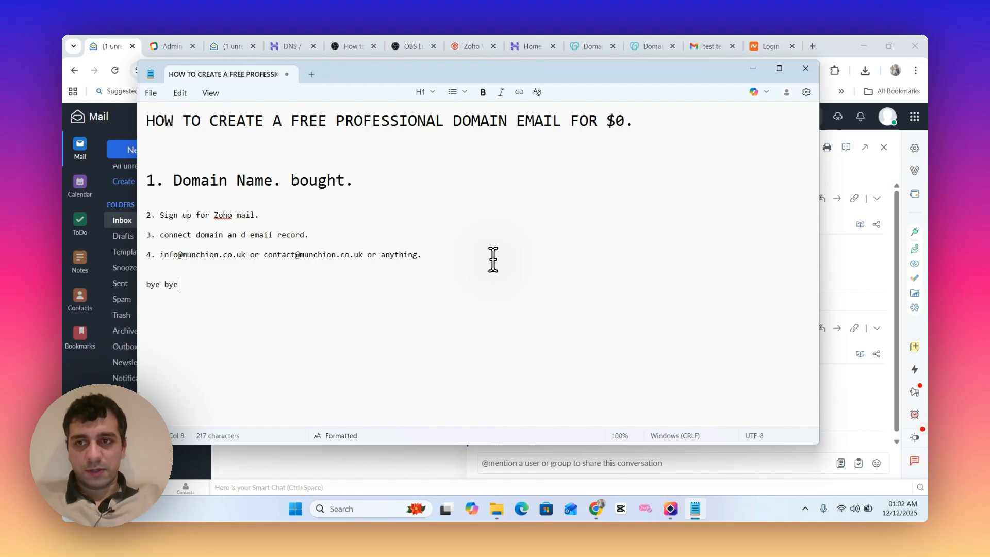
pyautogui.write('bye bye')
pyautogui.press('Return')
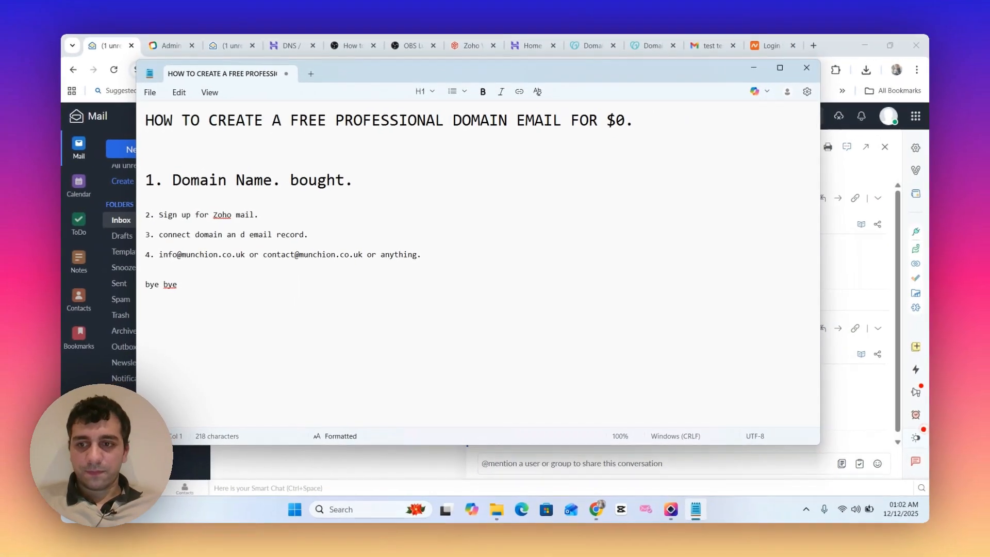